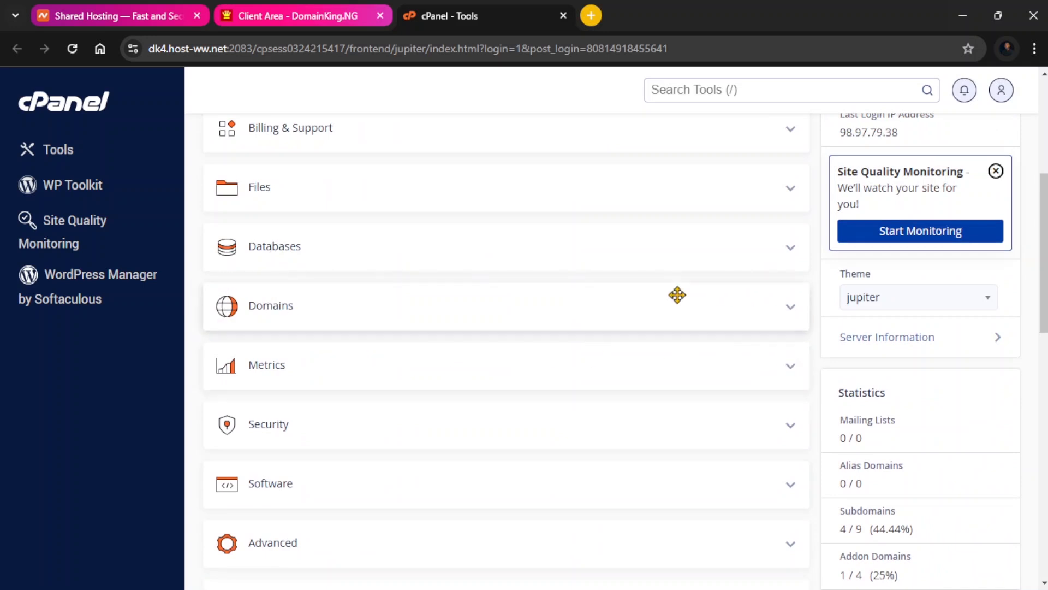
Expand the Domains section and open the Domains tool.
{"action": "left_click", "coordinate": [807, 314]}
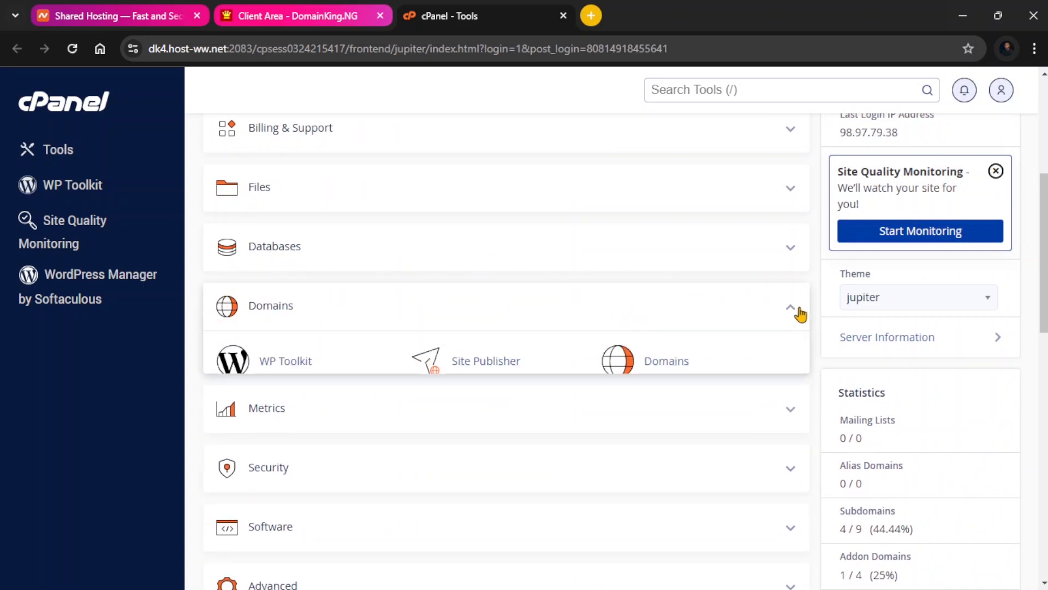
{"action": "scroll", "coordinate": [683, 319], "scroll_direction": "down", "scroll_amount": 1}
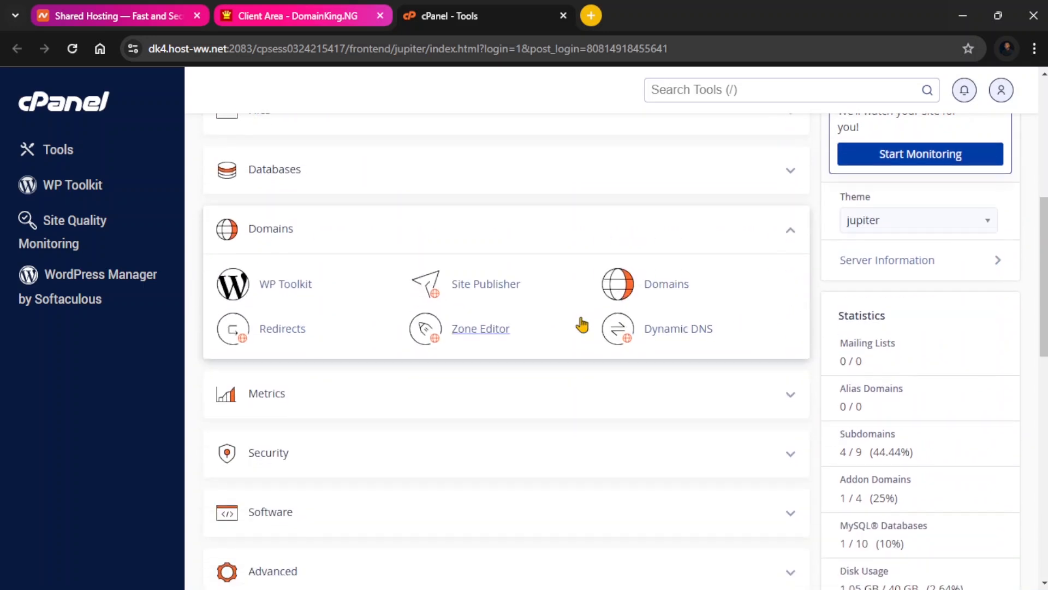
{"action": "left_click", "coordinate": [659, 285]}
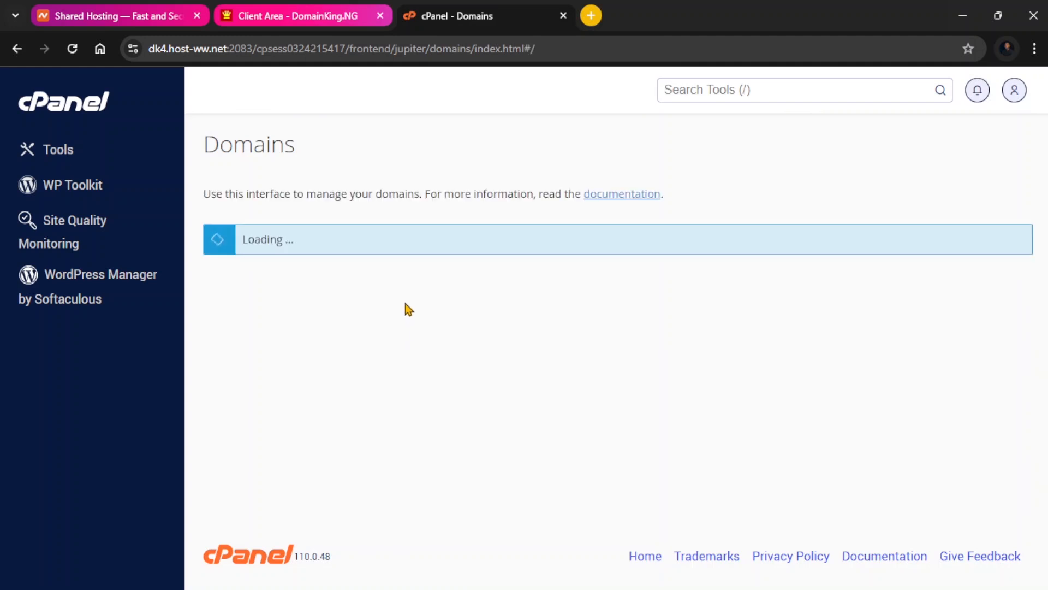
Create a new domain subscribe.billboardnigeria.com with its own document root and submit it.
{"action": "scroll", "coordinate": [402, 307], "scroll_direction": "down", "scroll_amount": 3}
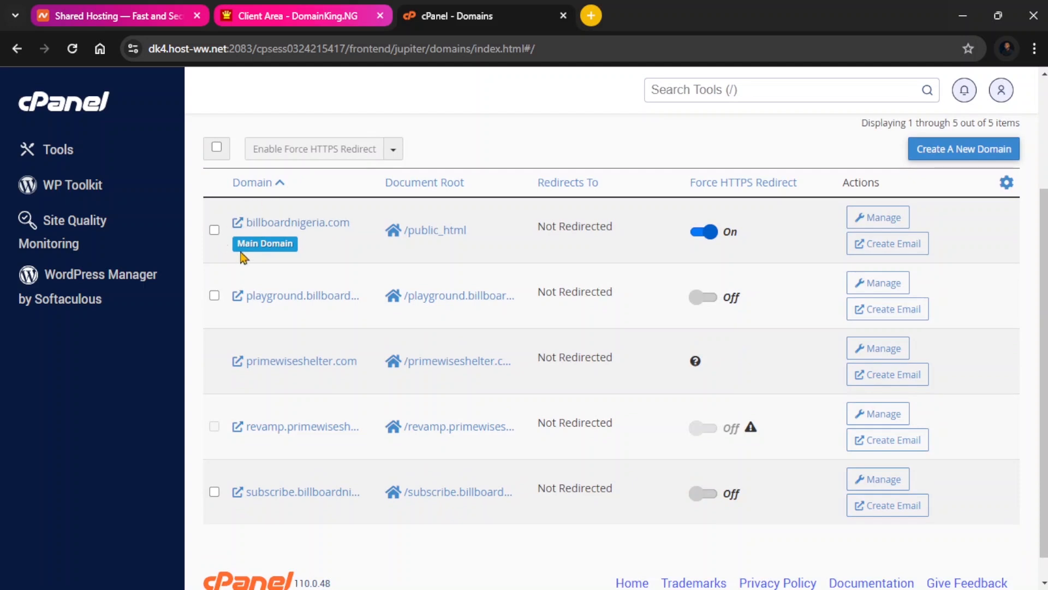
{"action": "left_click_drag", "start_coordinate": [242, 244], "coordinate": [292, 246]}
{"action": "scroll", "coordinate": [328, 290], "scroll_direction": "down", "scroll_amount": 1}
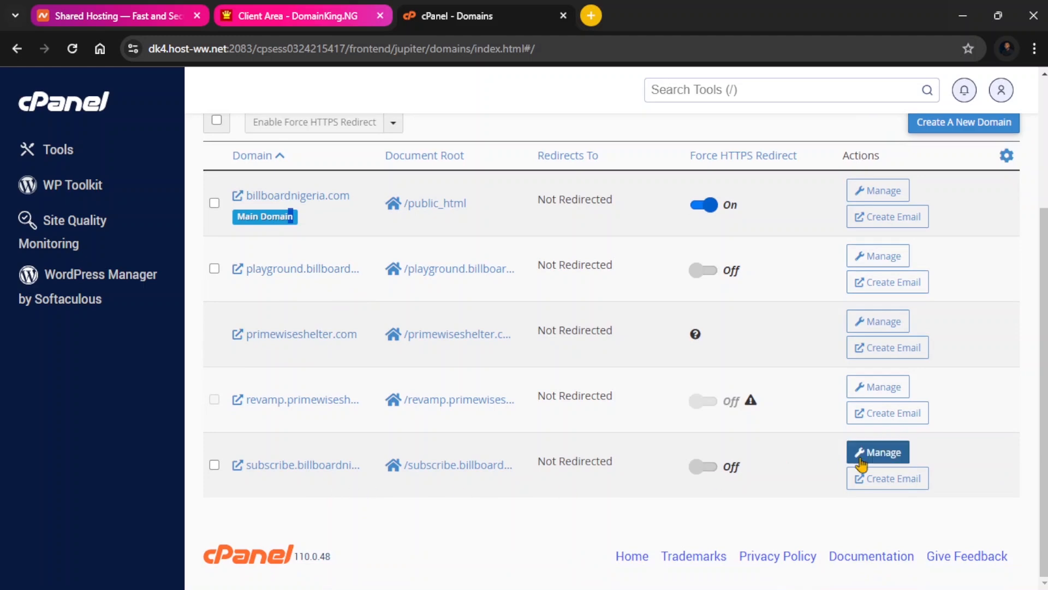
{"action": "scroll", "coordinate": [861, 464], "scroll_direction": "up", "scroll_amount": 2}
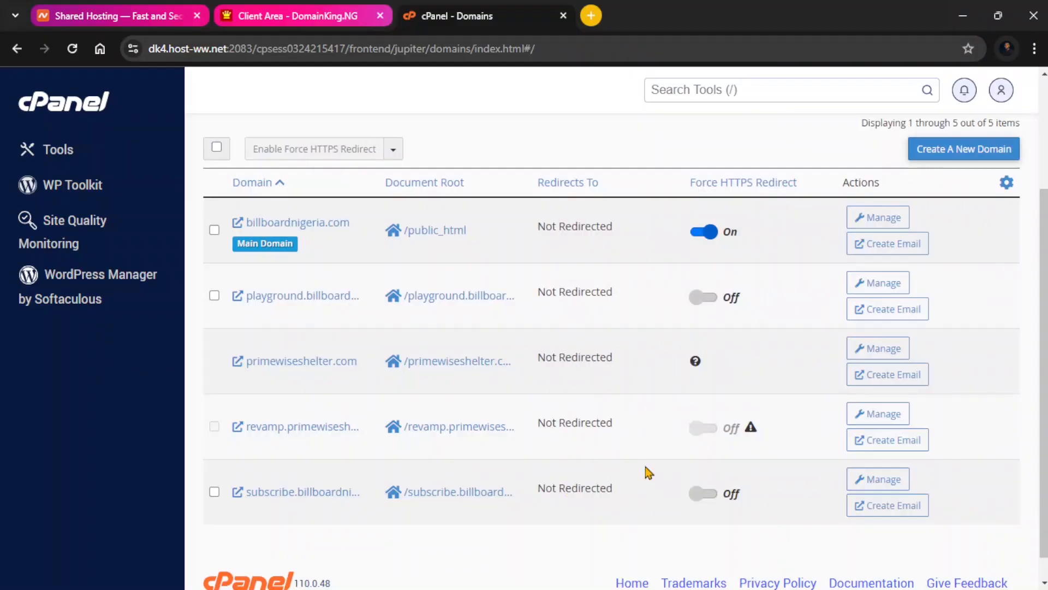
{"action": "scroll", "coordinate": [646, 468], "scroll_direction": "up", "scroll_amount": 3}
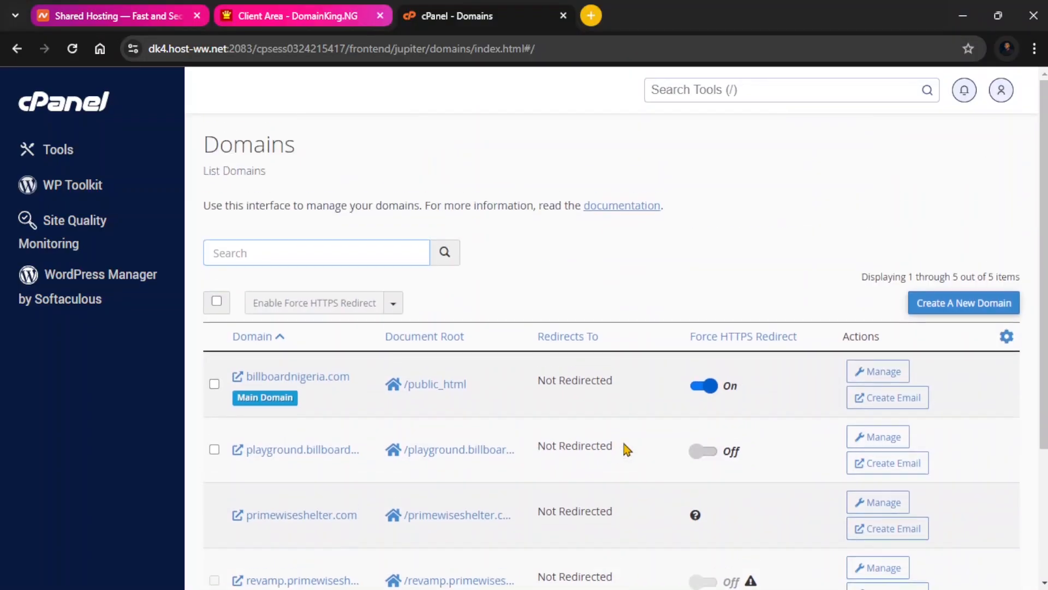
{"action": "left_click", "coordinate": [941, 306]}
{"action": "scroll", "coordinate": [511, 312], "scroll_direction": "down", "scroll_amount": 1}
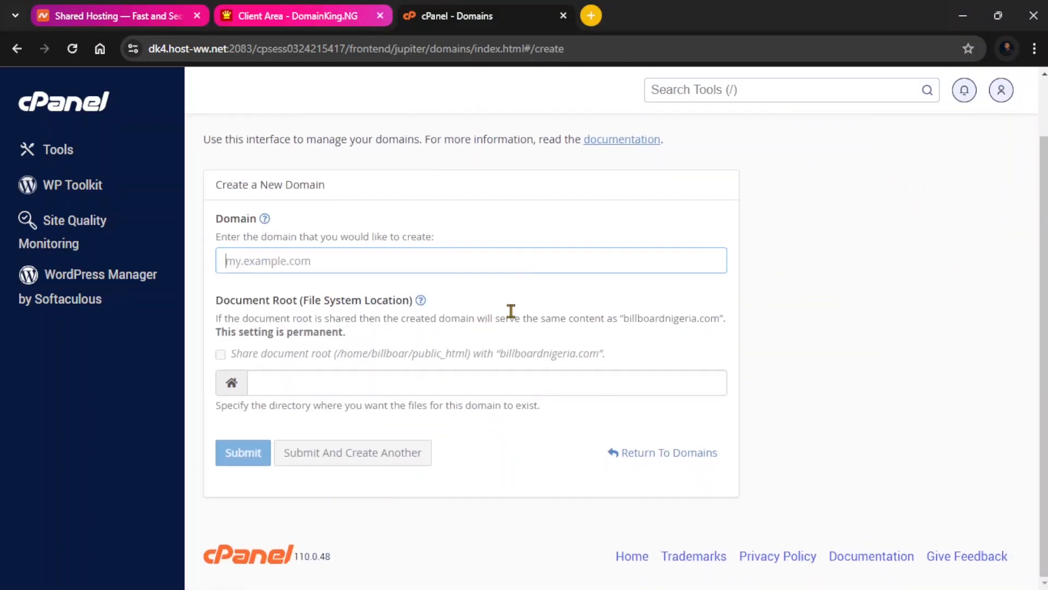
{"action": "left_click", "coordinate": [355, 258]}
{"action": "type", "text": "subscribe.billboardnigeria.com"}
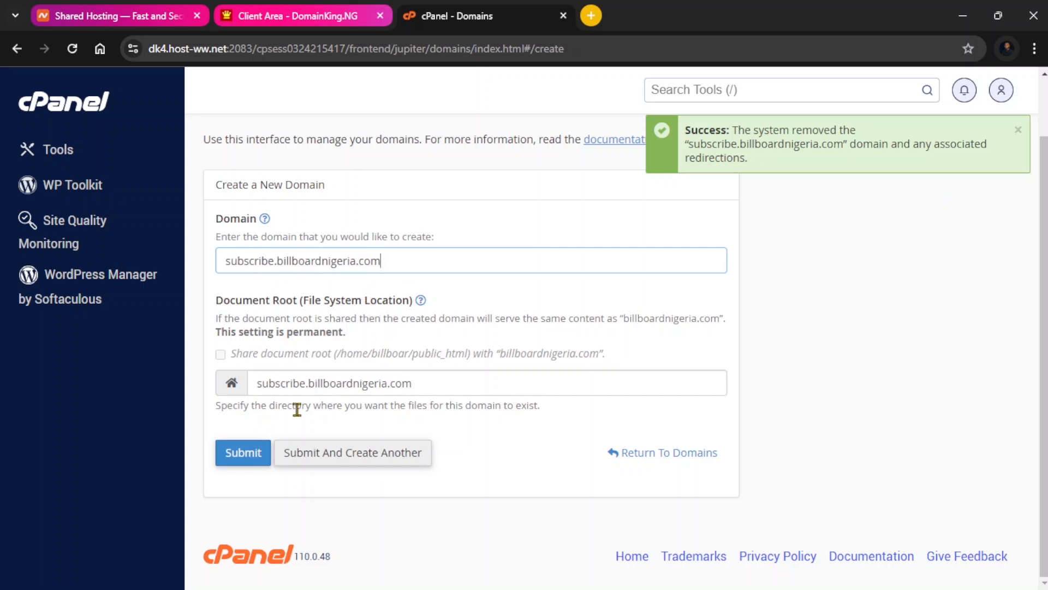
{"action": "left_click", "coordinate": [238, 454]}
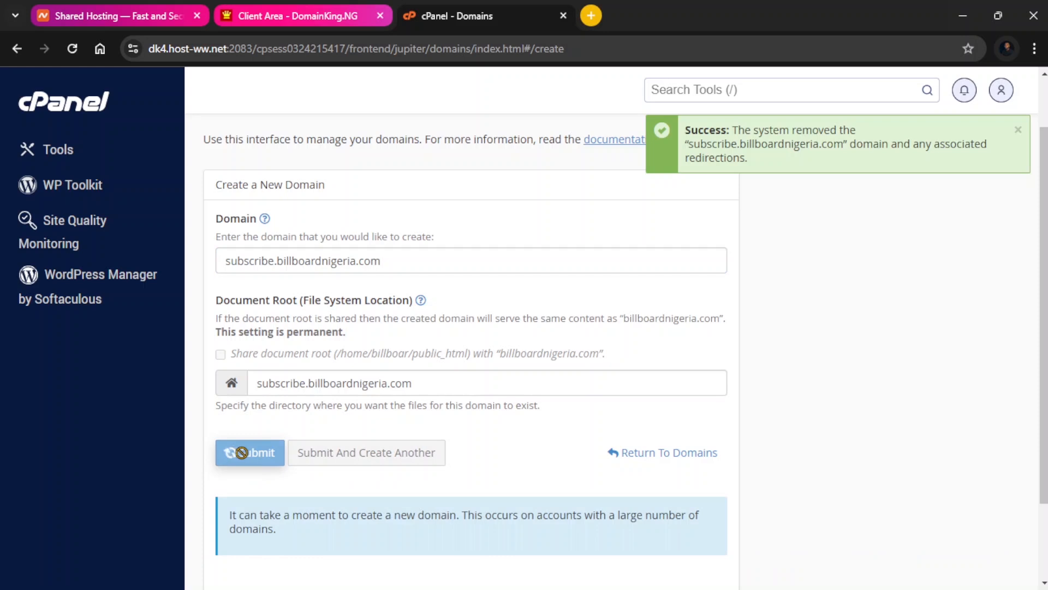
Return to the cPanel Tools home page.
{"action": "scroll", "coordinate": [289, 452], "scroll_direction": "down", "scroll_amount": 2}
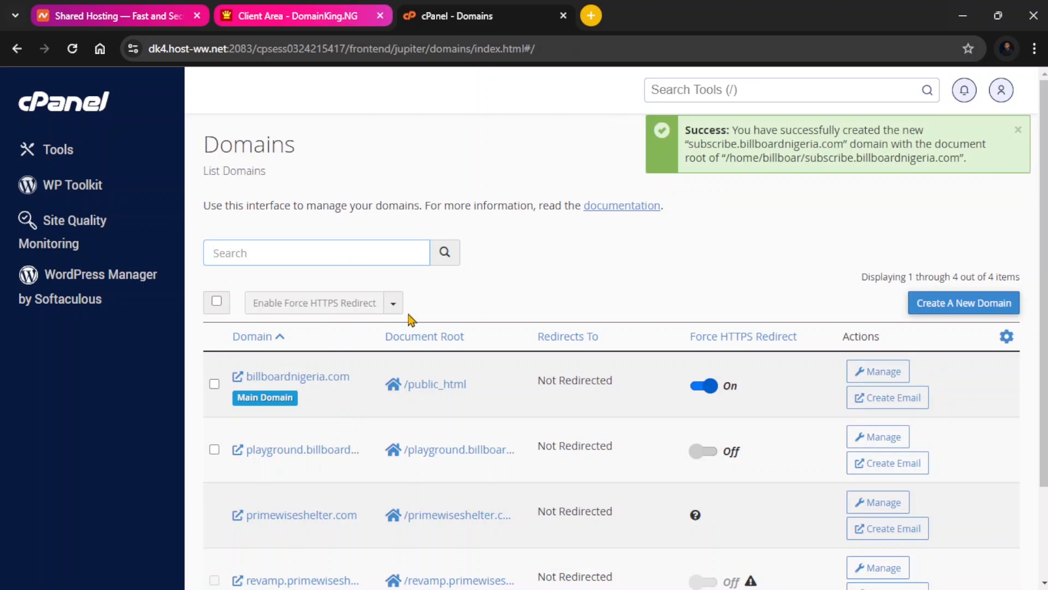
{"action": "scroll", "coordinate": [407, 323], "scroll_direction": "down", "scroll_amount": 3}
{"action": "scroll", "coordinate": [344, 285], "scroll_direction": "up", "scroll_amount": 3}
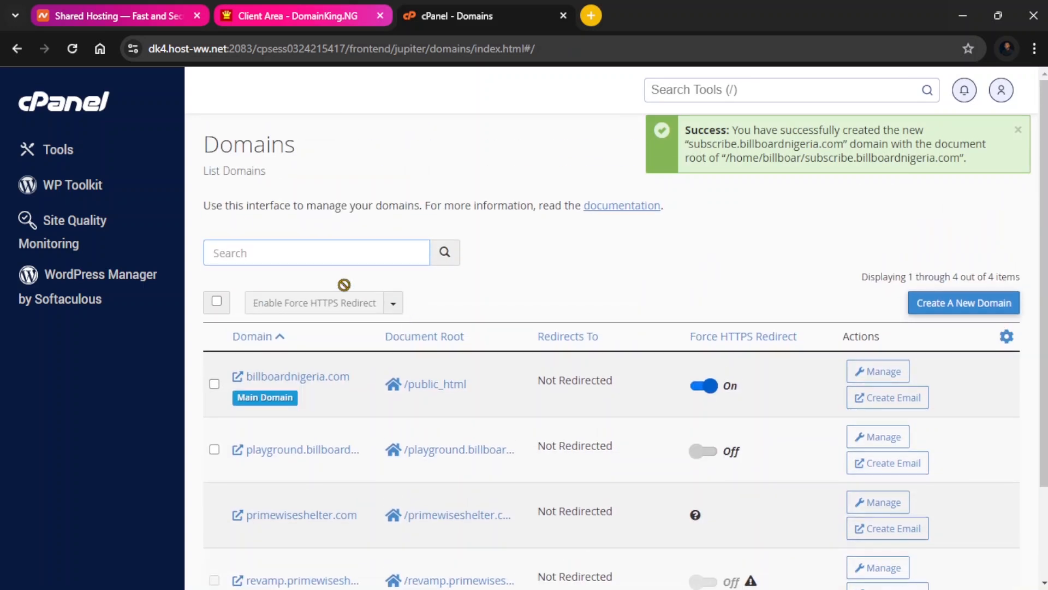
{"action": "left_click", "coordinate": [45, 106]}
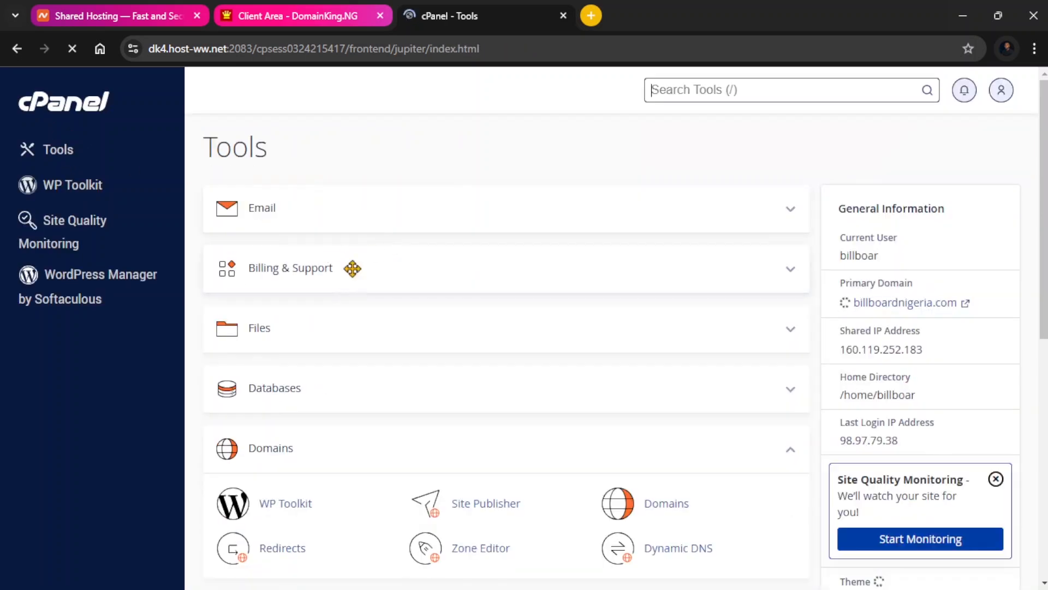
Collapse the Domains section, expand Email, and open Email Accounts.
{"action": "scroll", "coordinate": [351, 319], "scroll_direction": "down", "scroll_amount": 3}
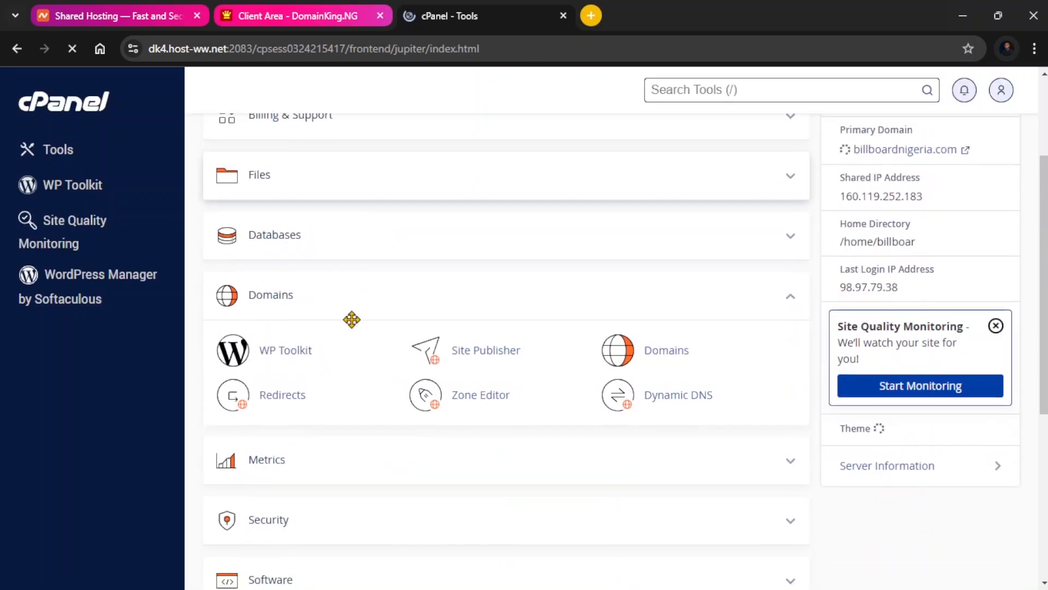
{"action": "left_click", "coordinate": [793, 295]}
{"action": "scroll", "coordinate": [727, 343], "scroll_direction": "up", "scroll_amount": 5}
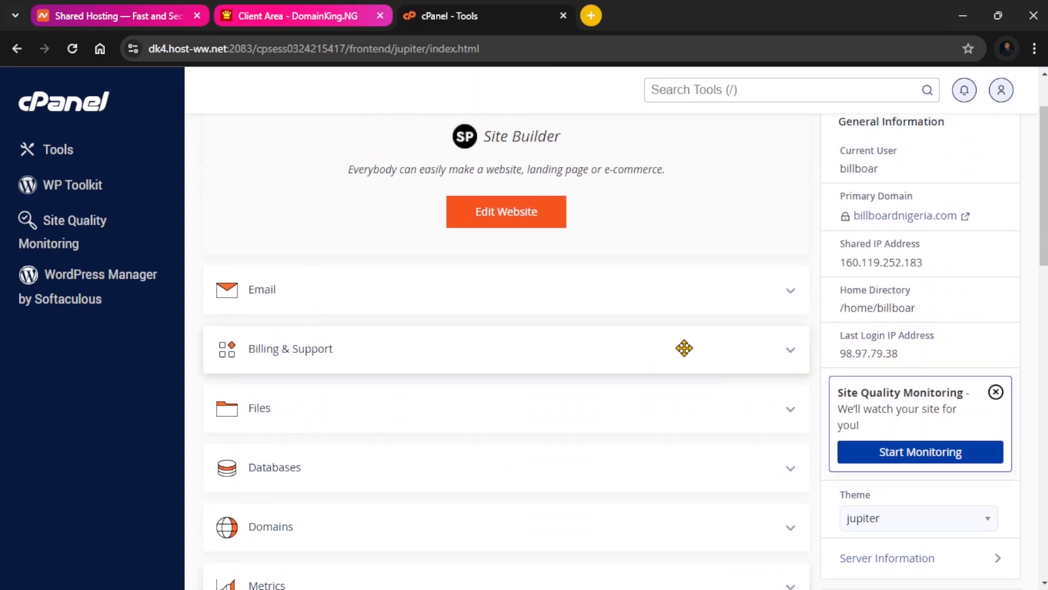
{"action": "left_click", "coordinate": [784, 367]}
{"action": "scroll", "coordinate": [327, 382], "scroll_direction": "down", "scroll_amount": 1}
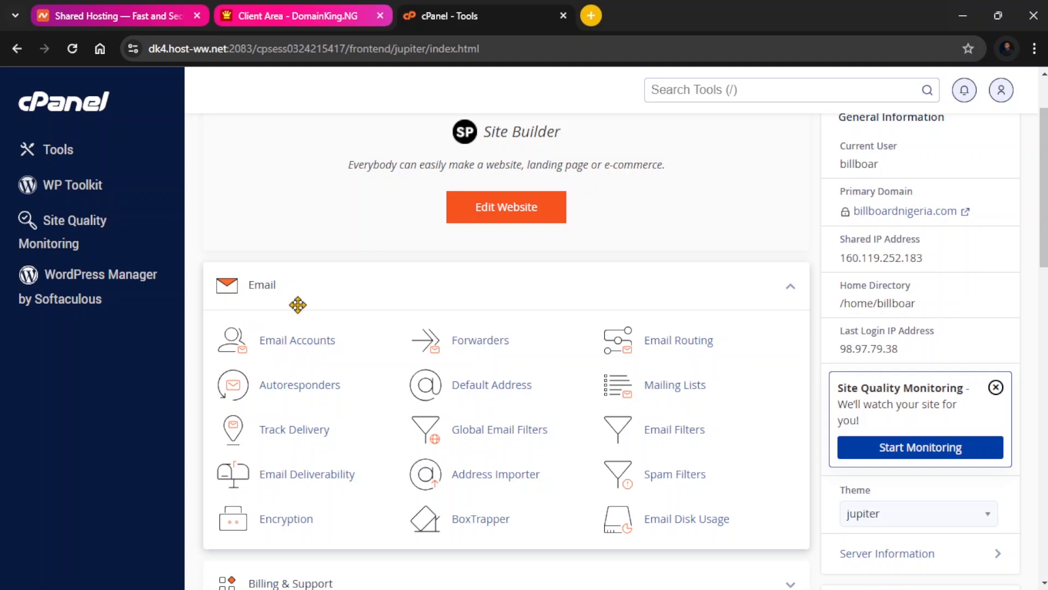
{"action": "left_click", "coordinate": [299, 344]}
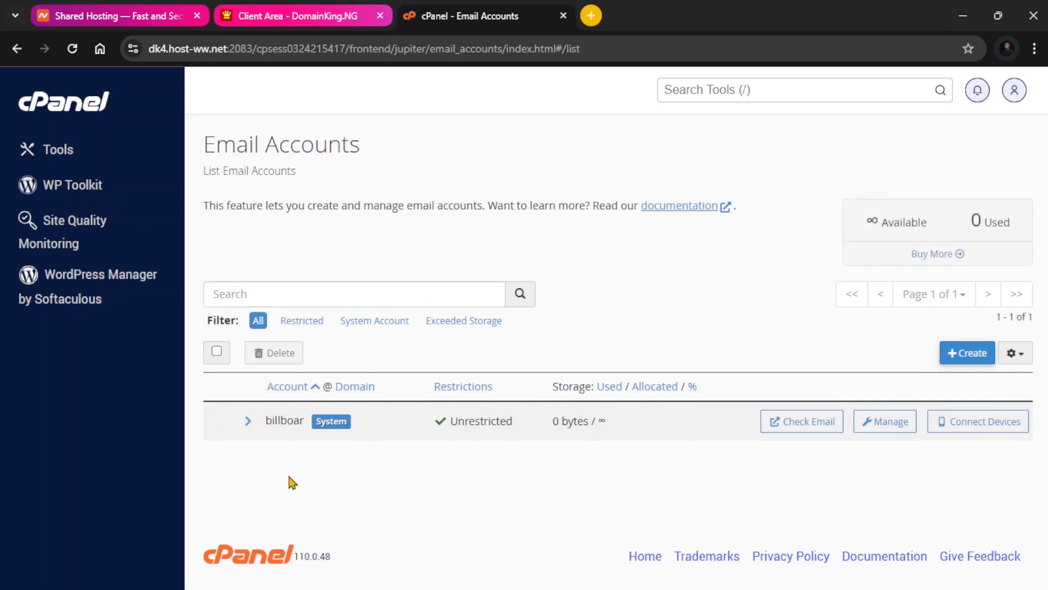
Start creating an email account on subscribe.billboardnigeria.com with the username mail.
{"action": "left_click_drag", "start_coordinate": [264, 426], "coordinate": [339, 488]}
{"action": "left_click", "coordinate": [337, 495]}
{"action": "left_click", "coordinate": [964, 355]}
{"action": "scroll", "coordinate": [356, 327], "scroll_direction": "down", "scroll_amount": 2}
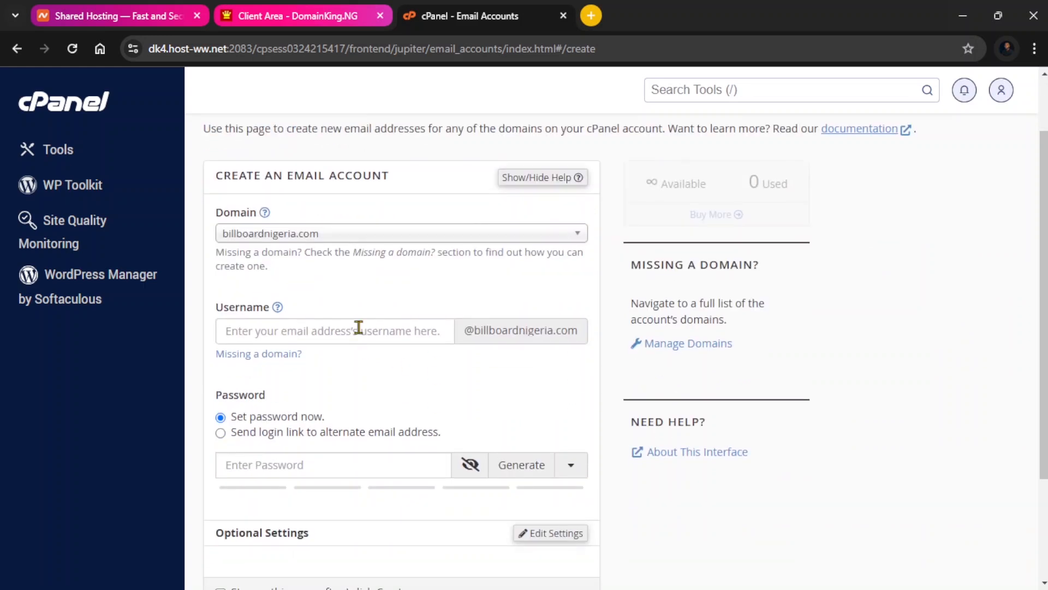
{"action": "left_click", "coordinate": [322, 241]}
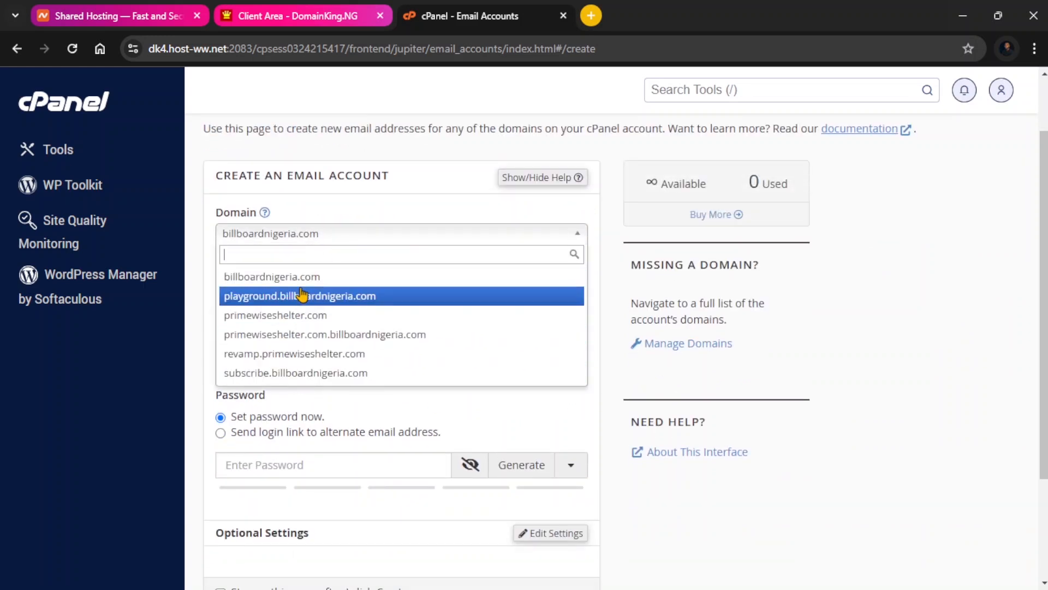
{"action": "left_click", "coordinate": [305, 377]}
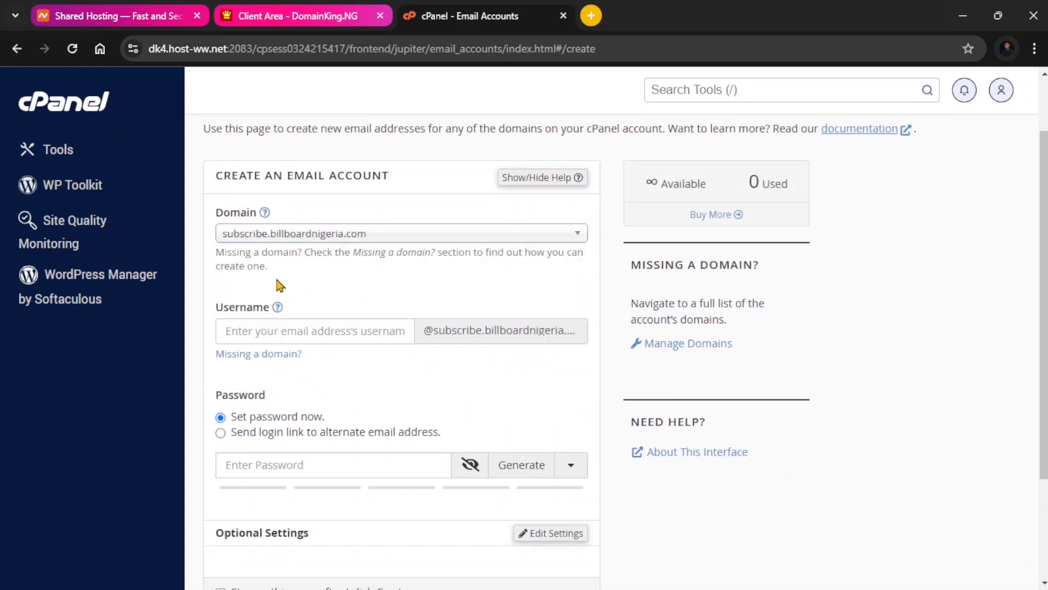
{"action": "left_click", "coordinate": [288, 331]}
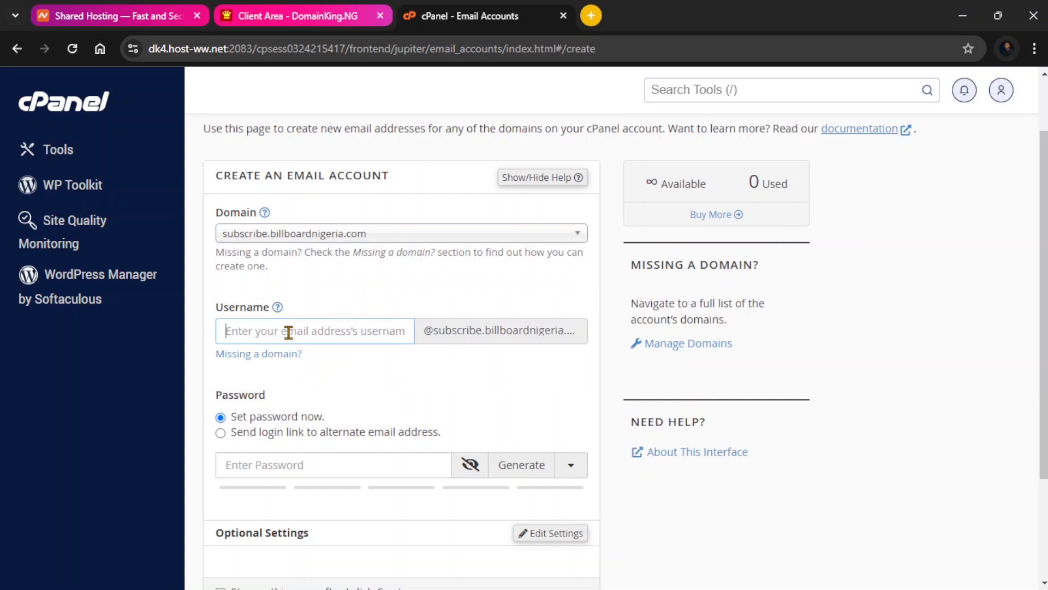
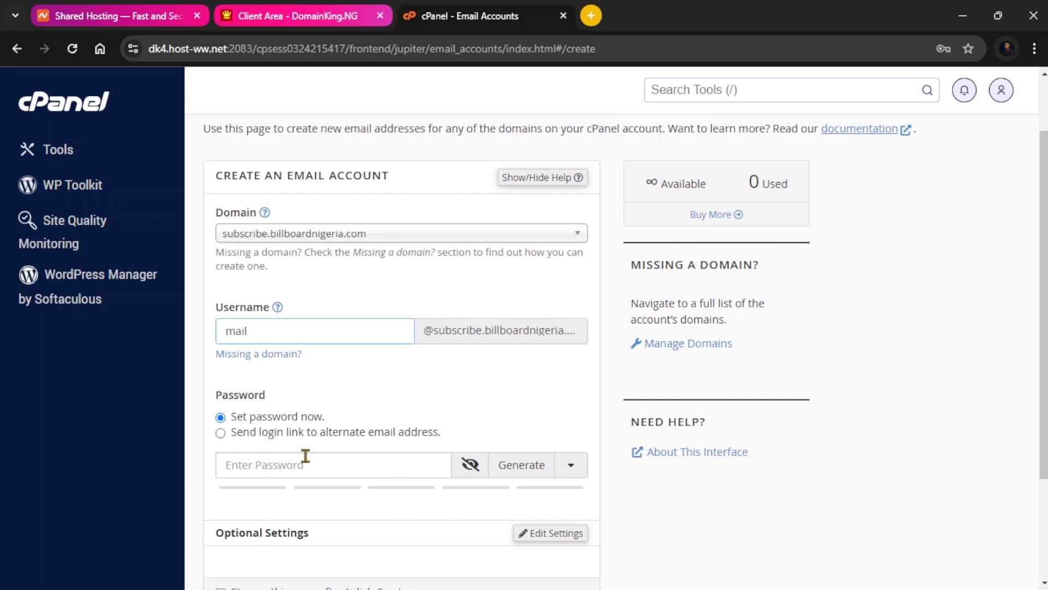
{"action": "left_click", "coordinate": [470, 472]}
{"action": "left_click", "coordinate": [476, 470]}
{"action": "left_click", "coordinate": [415, 462]}
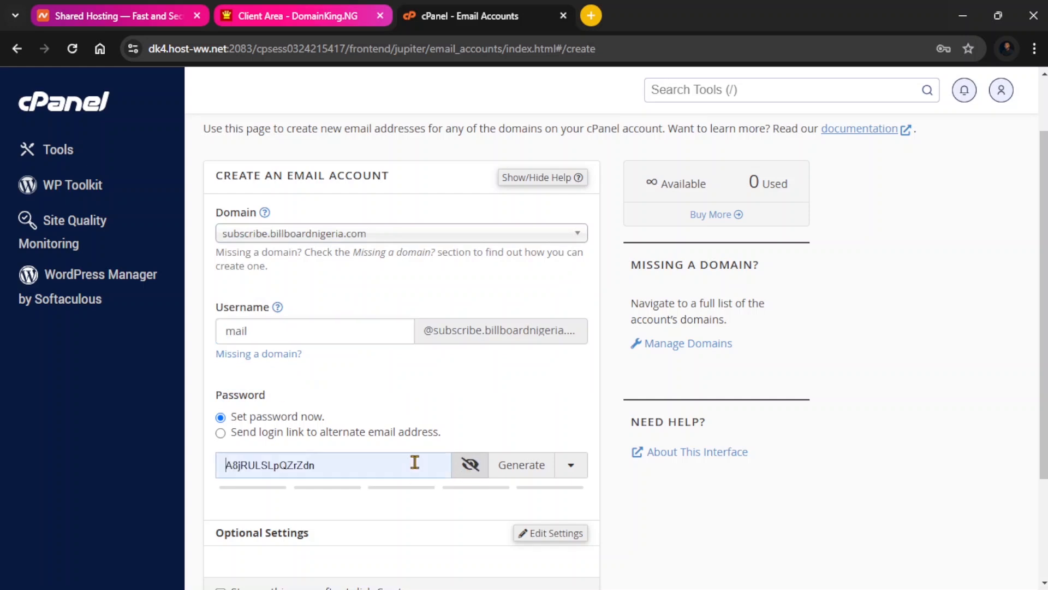
{"action": "left_click", "coordinate": [470, 465]}
{"action": "left_click", "coordinate": [394, 469]}
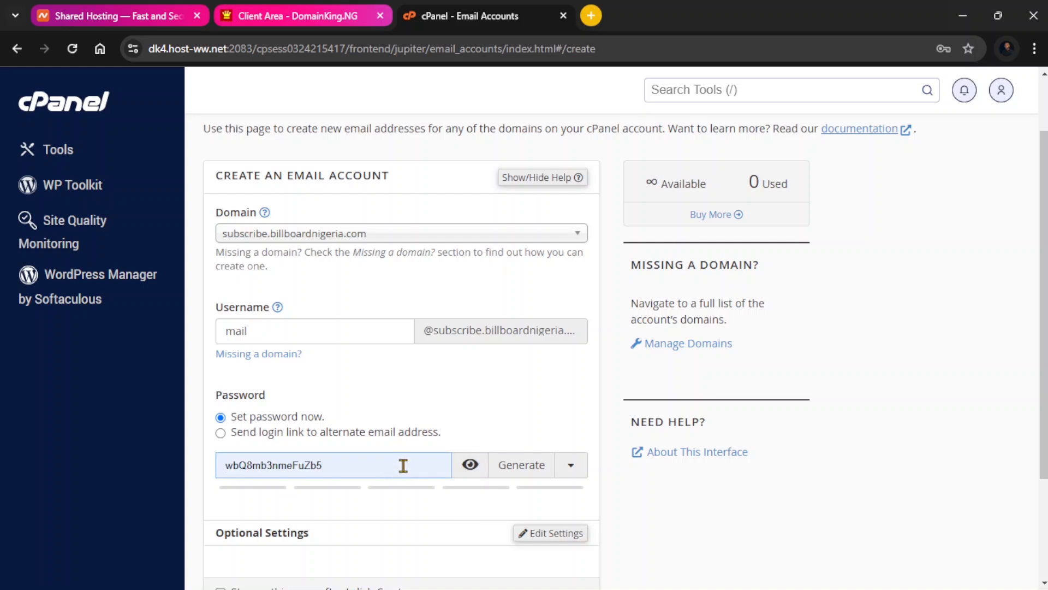
{"action": "left_click", "coordinate": [398, 466]}
{"action": "left_click", "coordinate": [388, 465]}
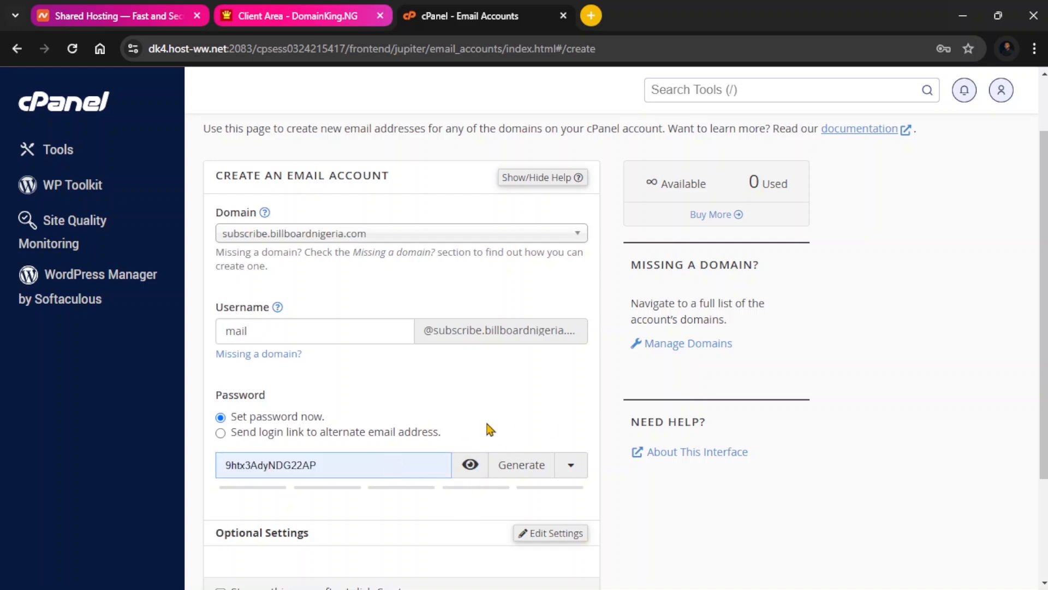
{"action": "left_click", "coordinate": [441, 464]}
{"action": "type", "text": "a"}
{"action": "key", "text": "BackSpace"}
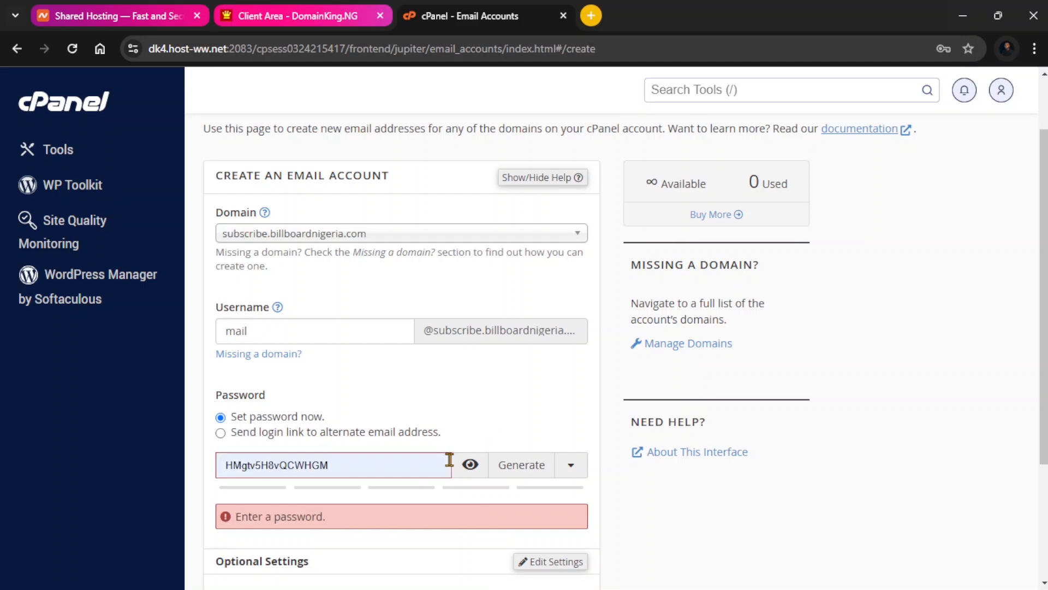
{"action": "left_click", "coordinate": [470, 464]}
{"action": "left_click", "coordinate": [428, 462]}
{"action": "type", "text": "p"}
{"action": "key", "text": "BackSpace"}
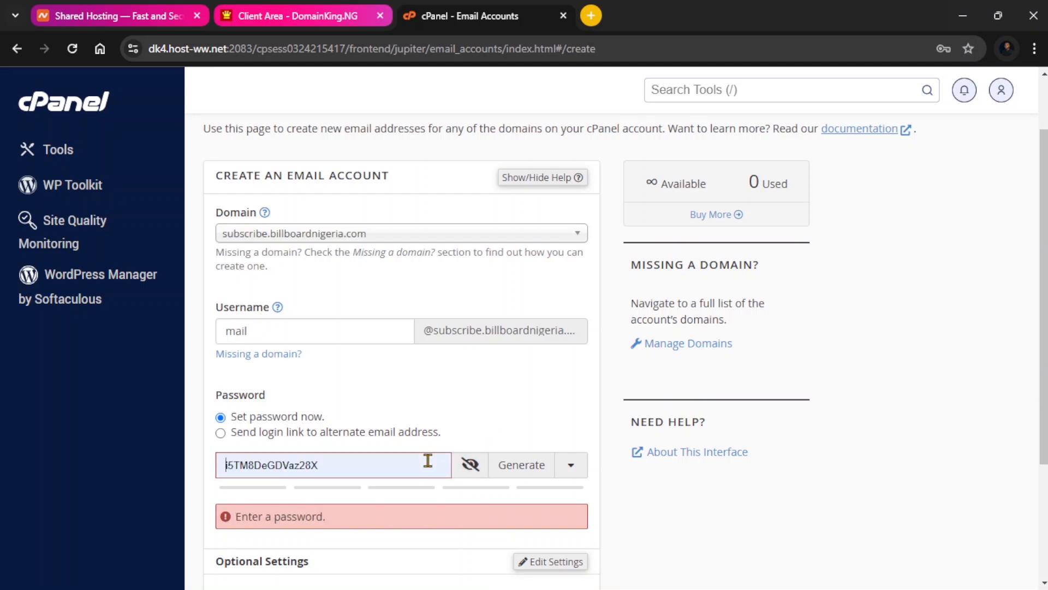
Enter the account password and create the email account.
{"action": "type", "text": "Pass"}
{"action": "key", "text": "BackSpace"}
{"action": "key", "text": "BackSpace"}
{"action": "key", "text": "BackSpace"}
{"action": "key", "text": "BackSpace"}
{"action": "type", "text": "Tut"}
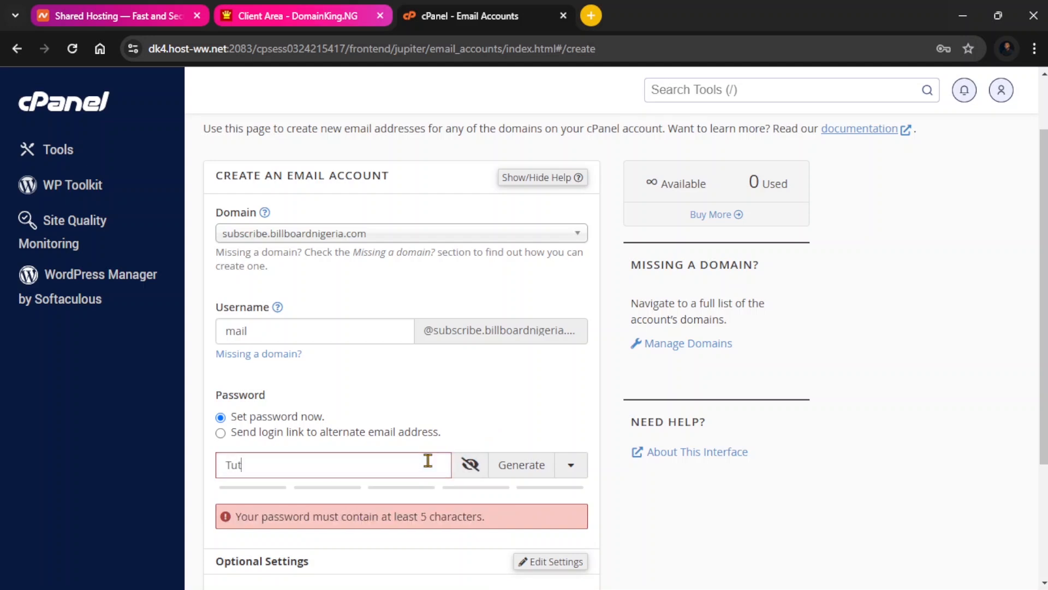
{"action": "type", "text": "orialPass"}
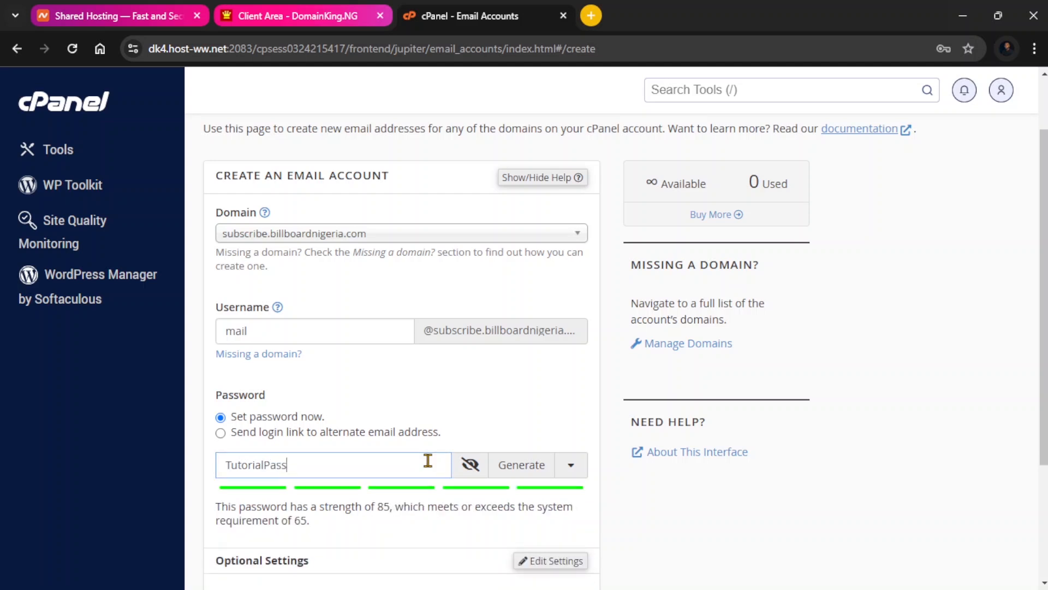
{"action": "scroll", "coordinate": [382, 469], "scroll_direction": "down", "scroll_amount": 3}
{"action": "left_click", "coordinate": [247, 482]}
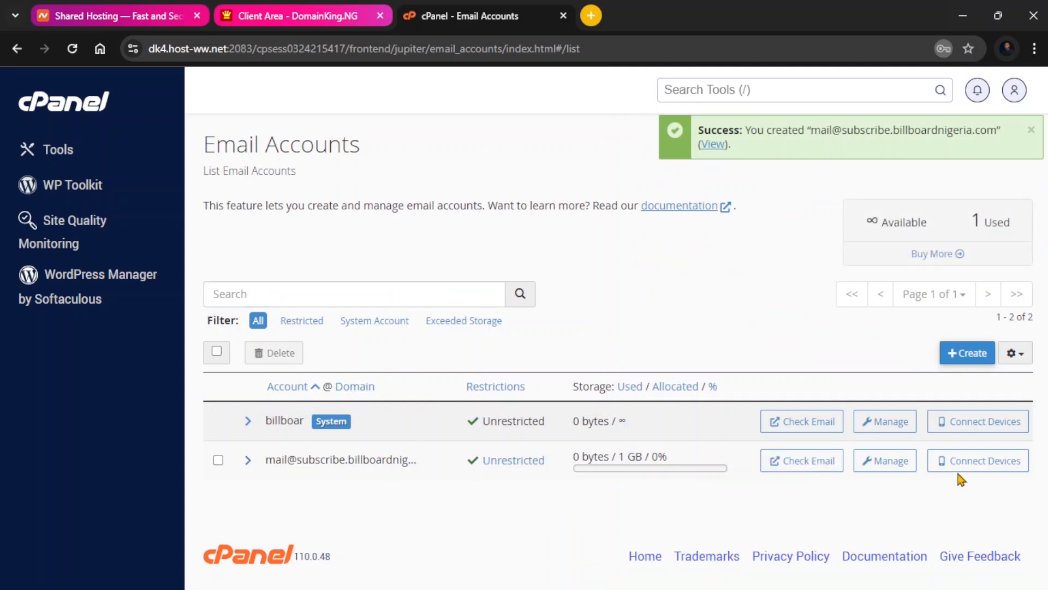
Open the new mail account's management page and review its security, storage and restriction settings.
{"action": "left_click", "coordinate": [888, 463]}
{"action": "scroll", "coordinate": [513, 425], "scroll_direction": "down", "scroll_amount": 3}
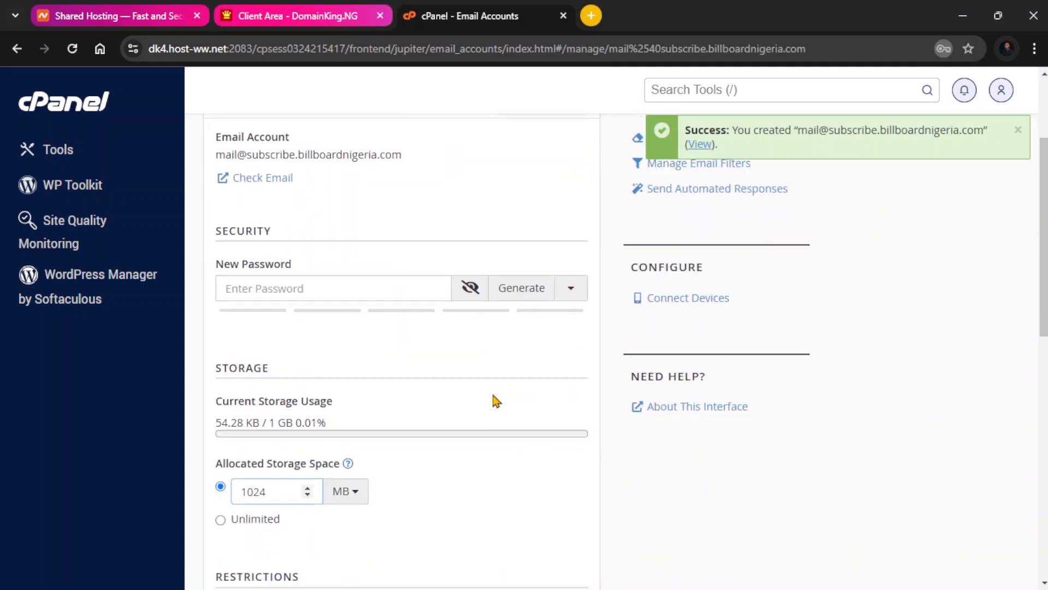
{"action": "scroll", "coordinate": [311, 265], "scroll_direction": "down", "scroll_amount": 2}
{"action": "scroll", "coordinate": [437, 357], "scroll_direction": "up", "scroll_amount": 3}
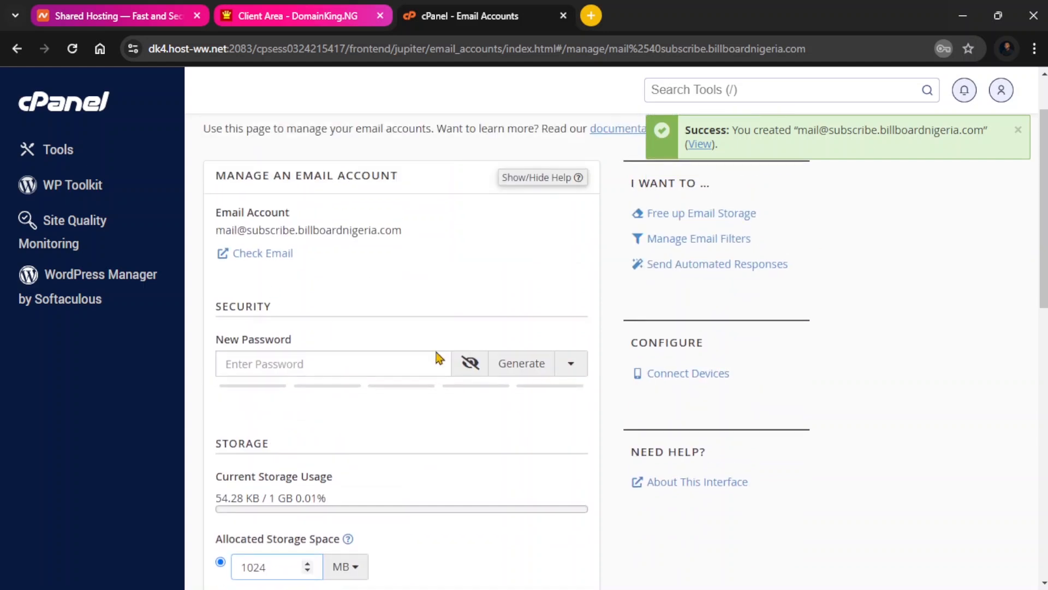
{"action": "scroll", "coordinate": [437, 357], "scroll_direction": "down", "scroll_amount": 4}
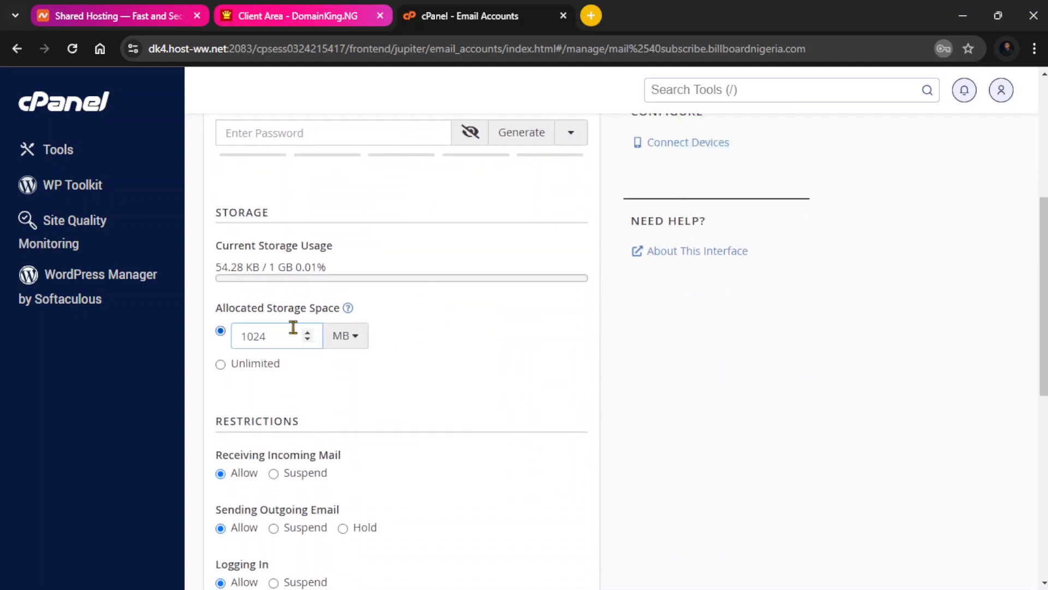
{"action": "scroll", "coordinate": [293, 327], "scroll_direction": "down", "scroll_amount": 1}
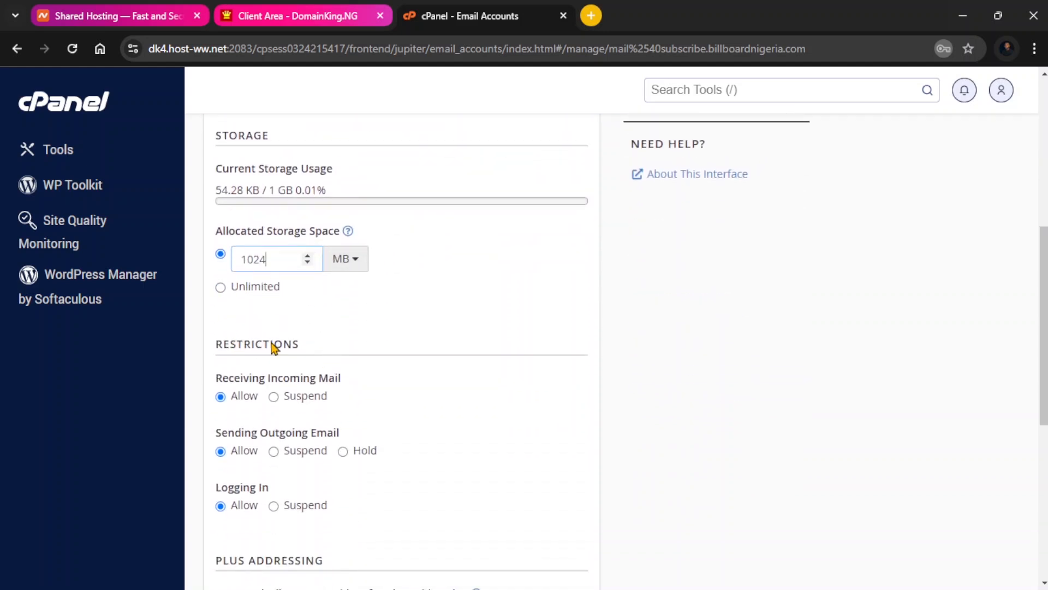
{"action": "scroll", "coordinate": [271, 371], "scroll_direction": "down", "scroll_amount": 1}
{"action": "scroll", "coordinate": [375, 406], "scroll_direction": "down", "scroll_amount": 2}
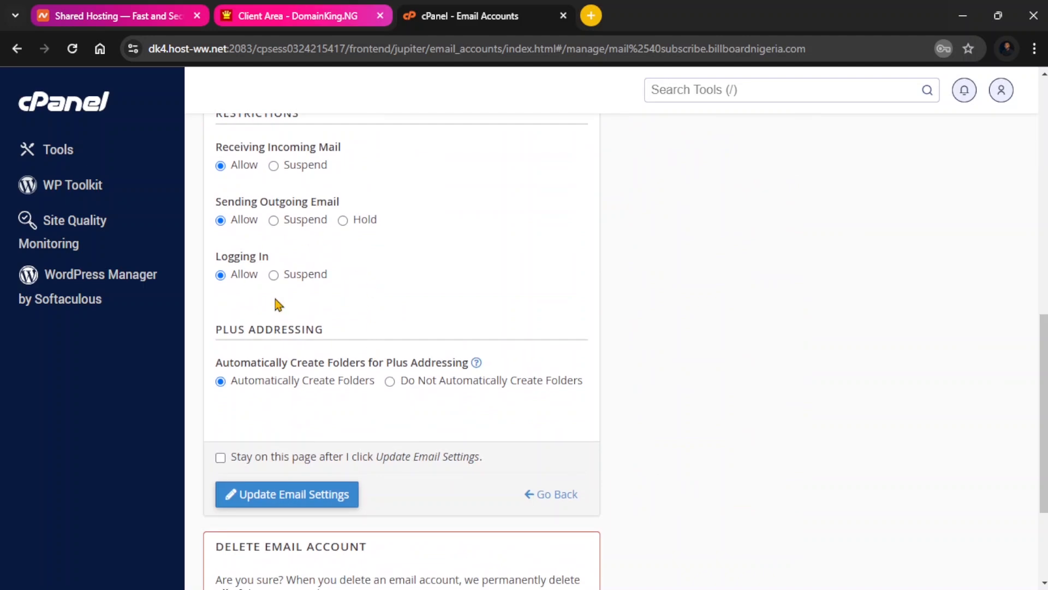
{"action": "scroll", "coordinate": [279, 305], "scroll_direction": "down", "scroll_amount": 2}
{"action": "scroll", "coordinate": [355, 354], "scroll_direction": "up", "scroll_amount": 1}
{"action": "scroll", "coordinate": [353, 413], "scroll_direction": "up", "scroll_amount": 5}
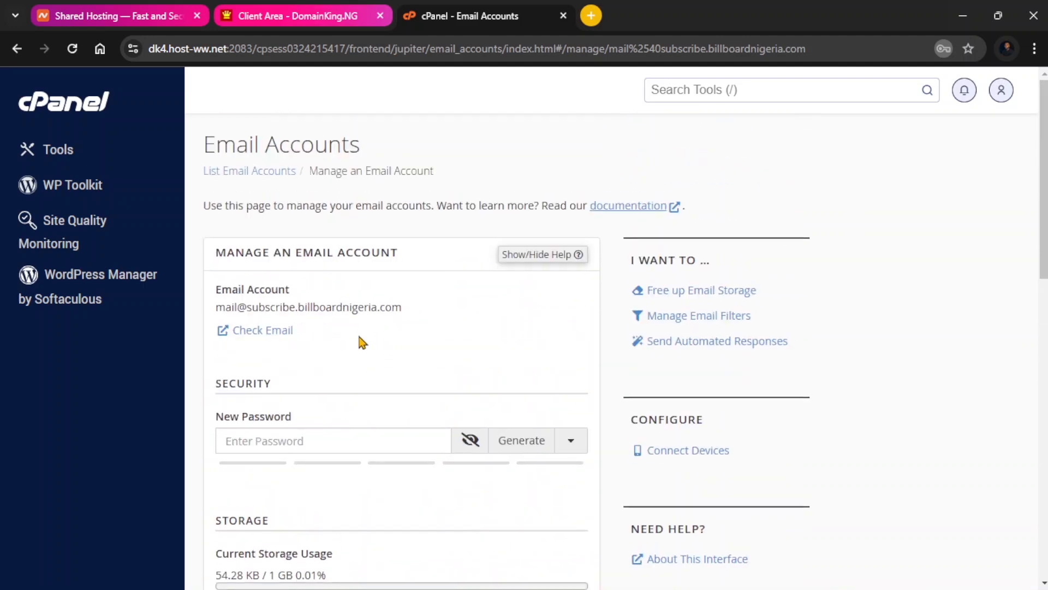
Return to the email account list and open webmail for the mail account in Roundcube, setting it to open the inbox on login.
{"action": "left_click", "coordinate": [267, 174]}
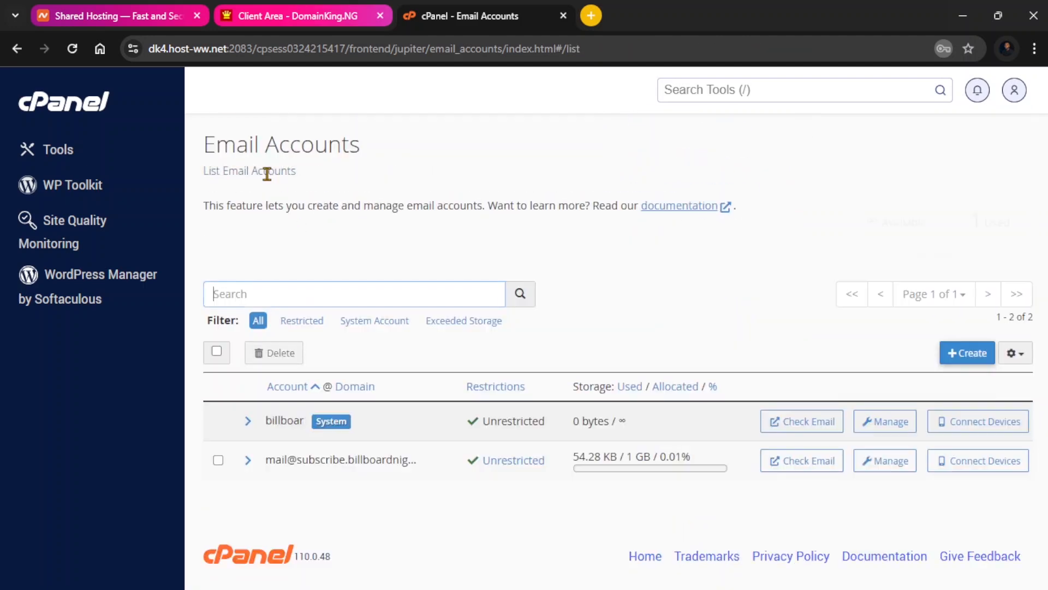
{"action": "left_click", "coordinate": [790, 461]}
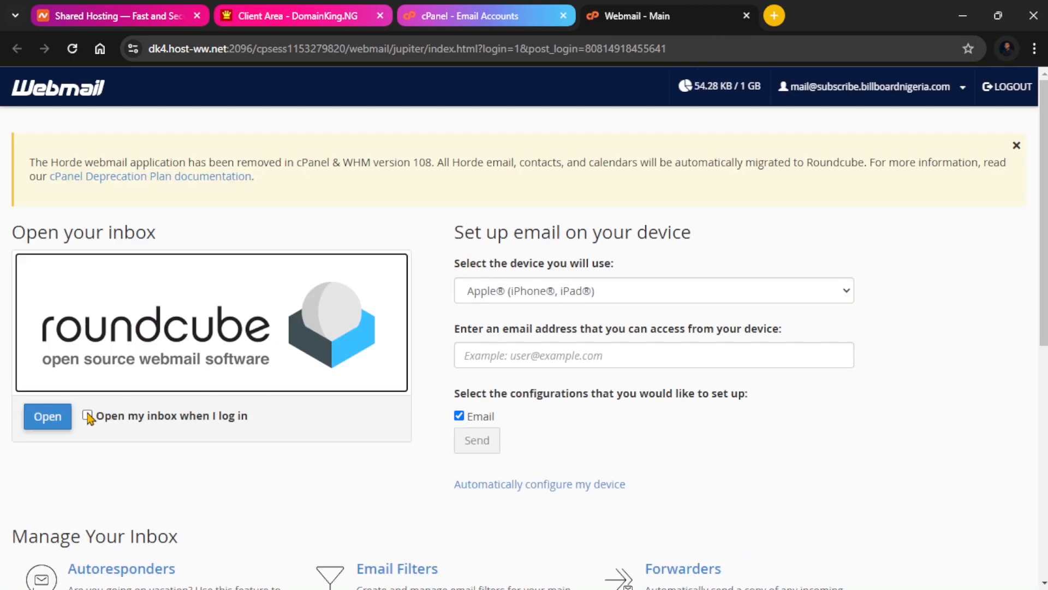
{"action": "left_click", "coordinate": [88, 415]}
{"action": "left_click", "coordinate": [48, 425]}
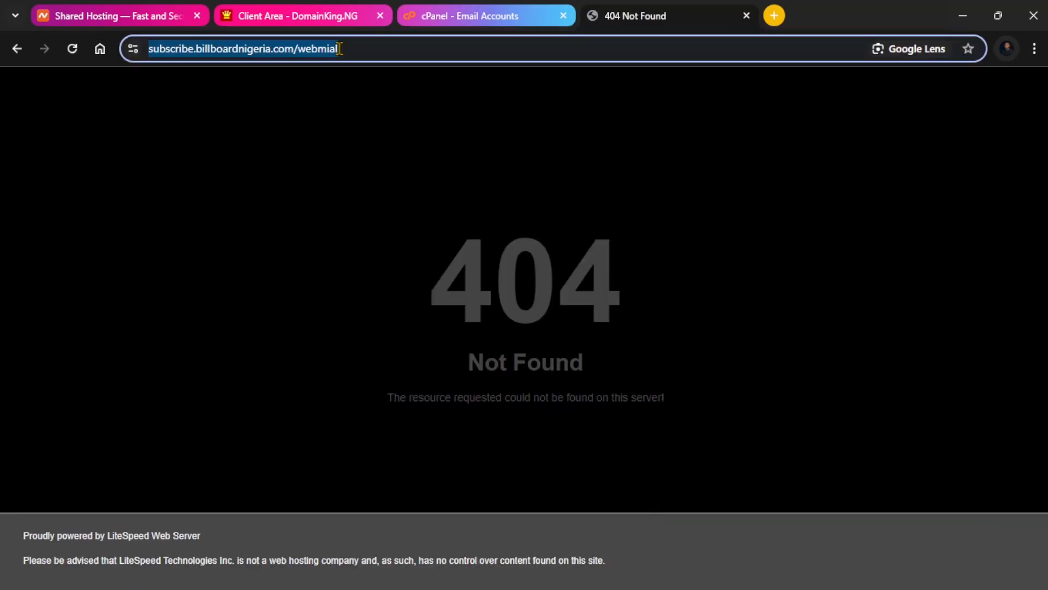
Go to subscribe.billboardnigeria.com/webmail in the browser.
{"action": "left_click", "coordinate": [339, 49]}
{"action": "key", "text": "BackSpace"}
{"action": "key", "text": "BackSpace"}
{"action": "type", "text": "ail"}
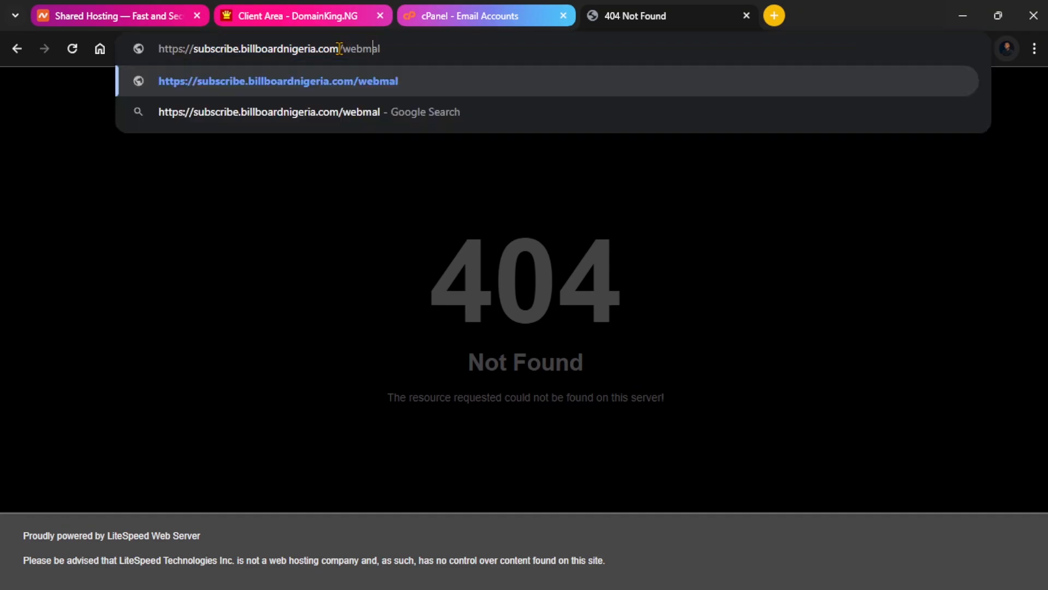
{"action": "key", "text": "Return"}
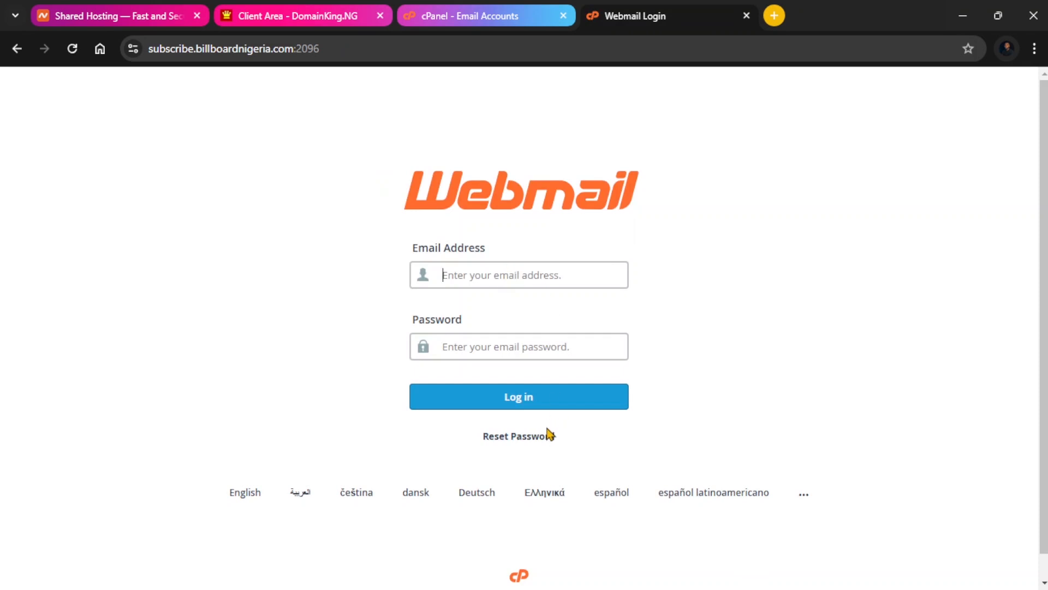
Log in to webmail with the mail account's email address and password.
{"action": "left_click", "coordinate": [556, 341]}
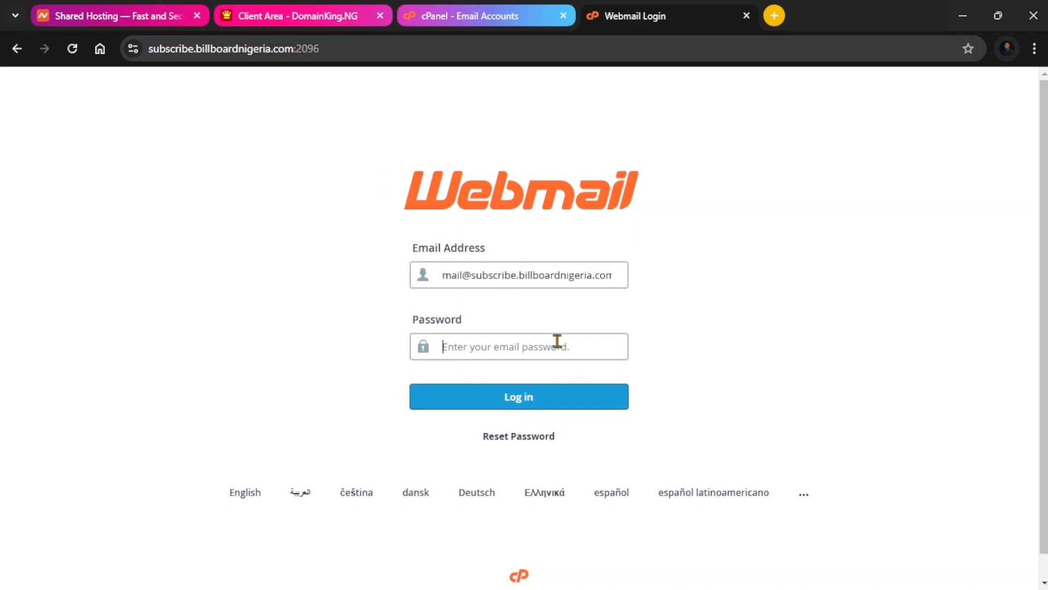
{"action": "type", "text": "•"}
{"action": "key", "text": "BackSpace"}
{"action": "key", "text": "BackSpace"}
{"action": "key", "text": "BackSpace"}
{"action": "type", "text": "•"}
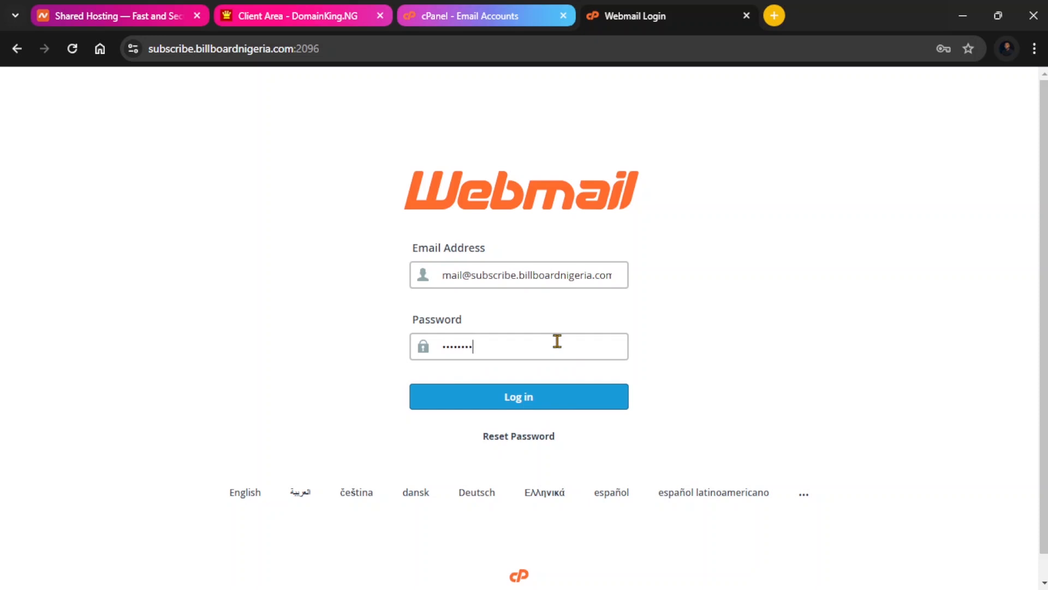
{"action": "left_click", "coordinate": [549, 412]}
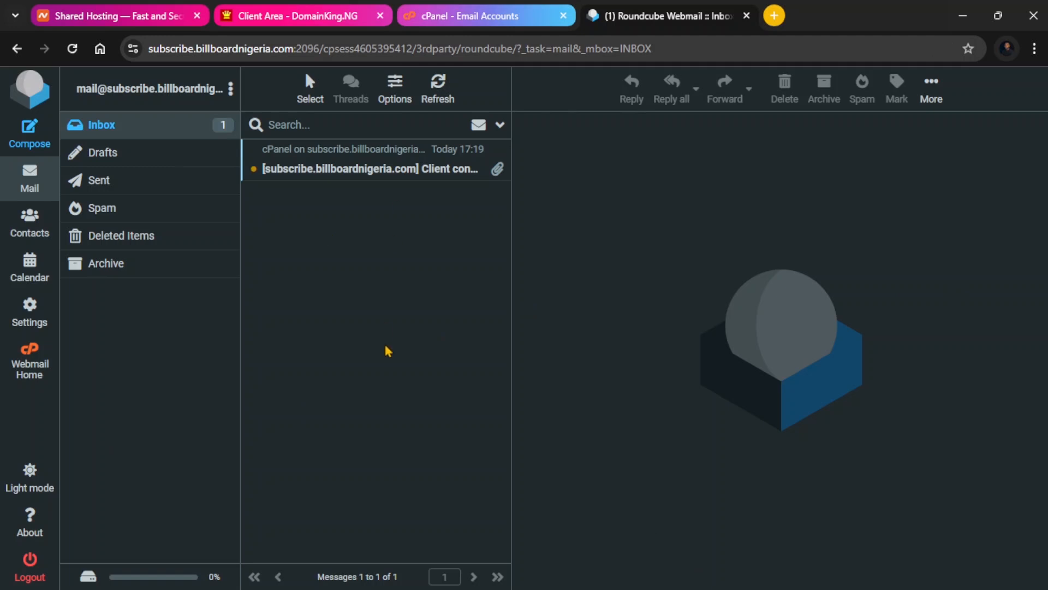
Switch back to cPanel, expand the Databases section and open phpMyAdmin.
{"action": "left_click", "coordinate": [456, 17]}
{"action": "left_click", "coordinate": [791, 384]}
{"action": "scroll", "coordinate": [760, 330], "scroll_direction": "down", "scroll_amount": 7}
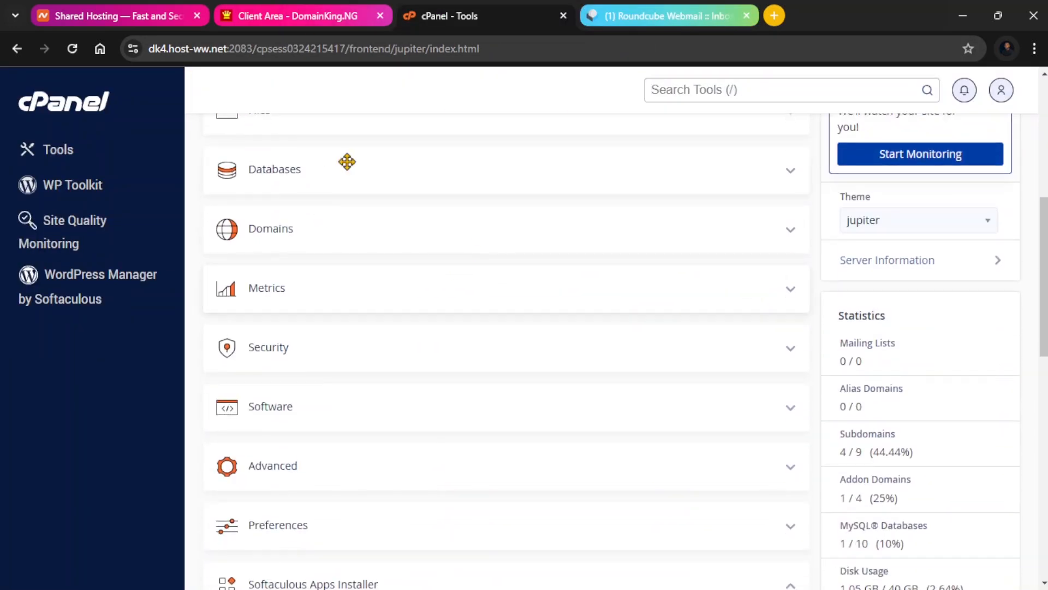
{"action": "left_click", "coordinate": [792, 176]}
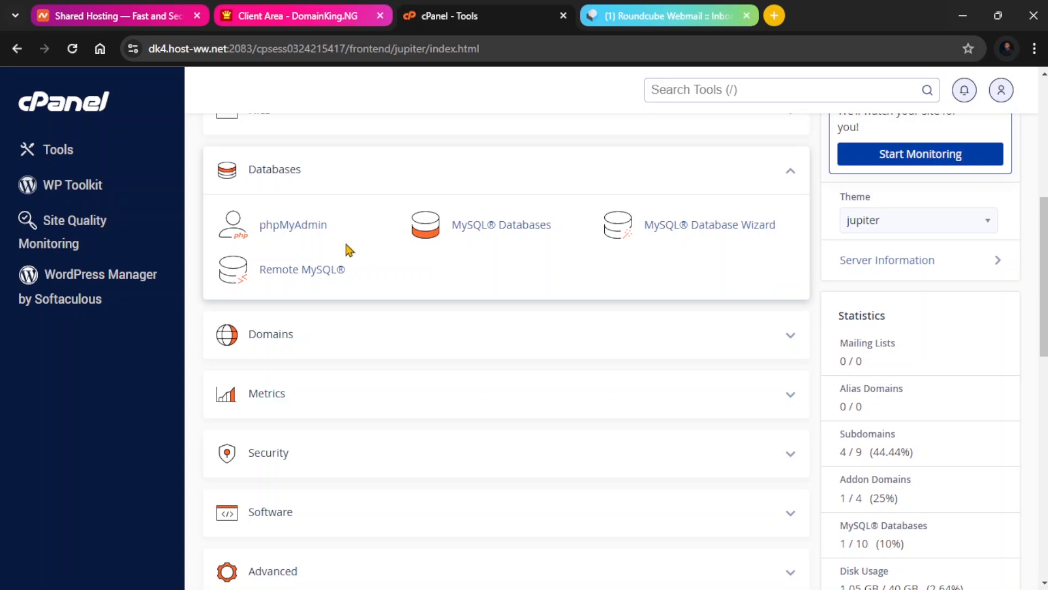
{"action": "left_click", "coordinate": [291, 226]}
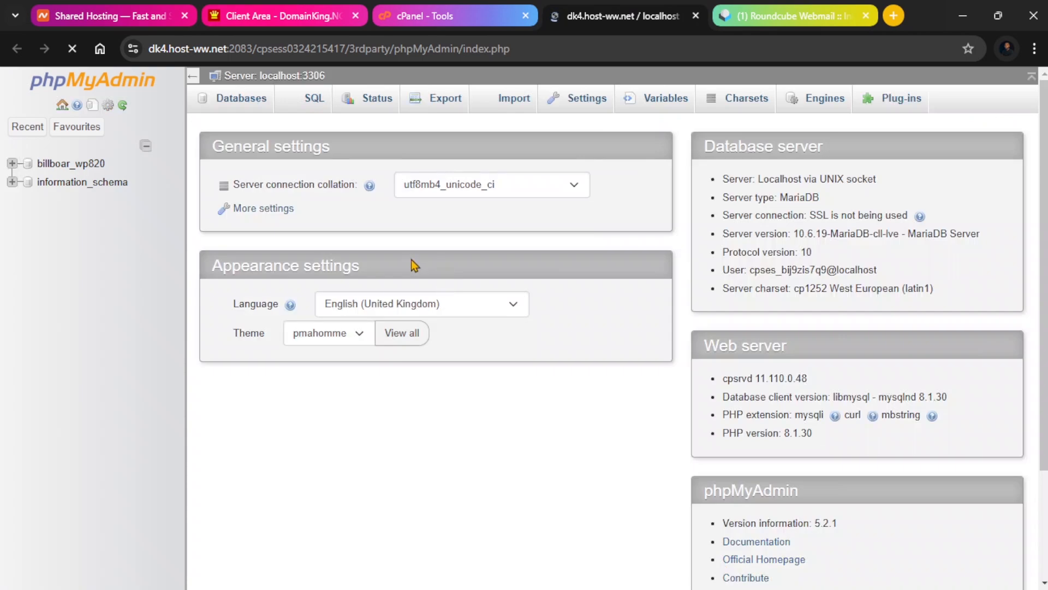
Open the billboar_wp820 database and browse its list of tables.
{"action": "left_click", "coordinate": [74, 163]}
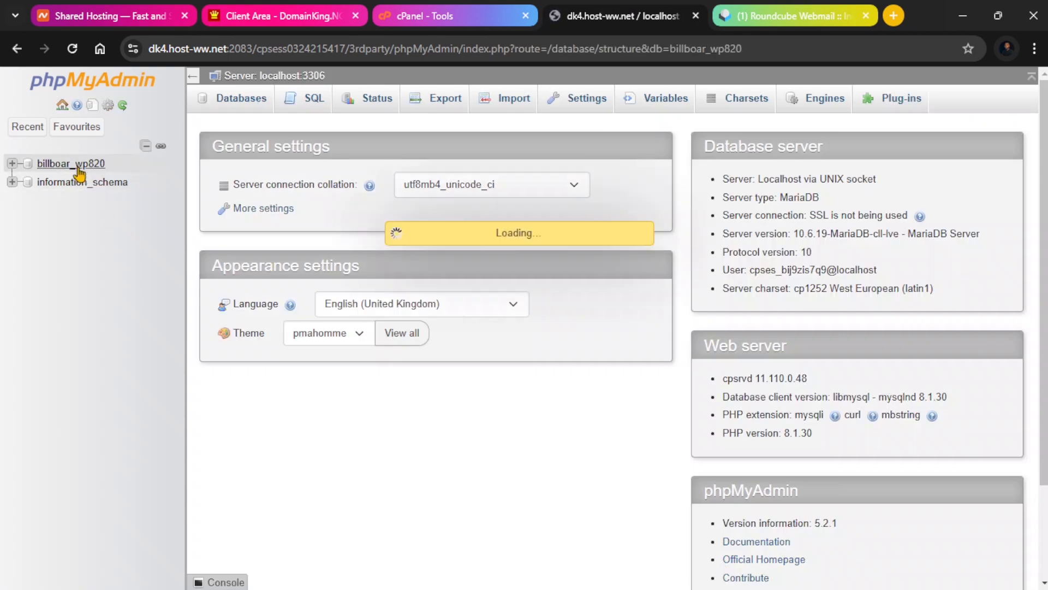
{"action": "scroll", "coordinate": [347, 290], "scroll_direction": "down", "scroll_amount": 5}
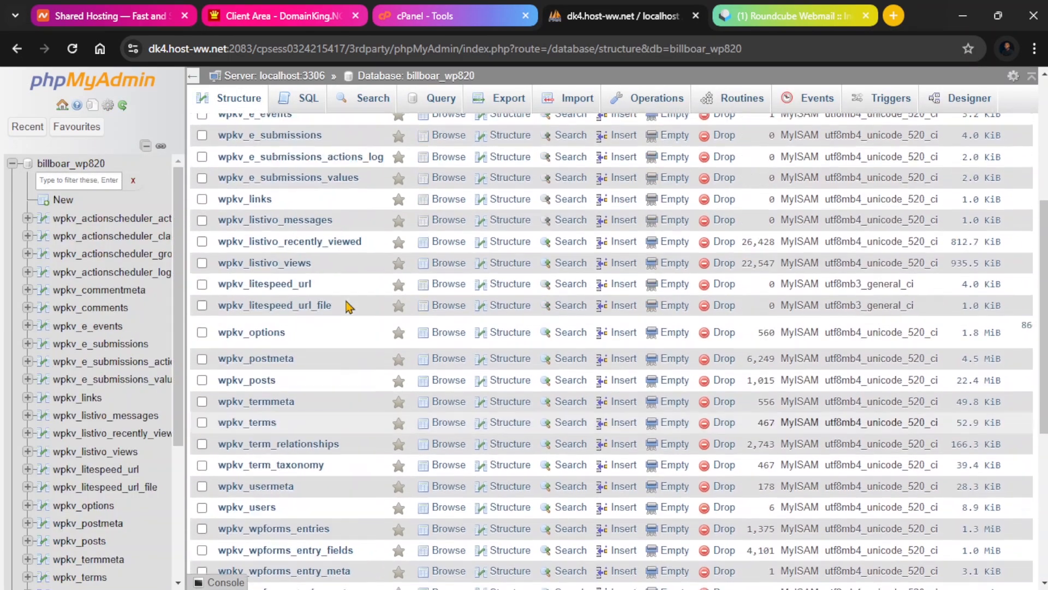
{"action": "scroll", "coordinate": [346, 304], "scroll_direction": "up", "scroll_amount": 6}
{"action": "scroll", "coordinate": [327, 274], "scroll_direction": "down", "scroll_amount": 3}
{"action": "scroll", "coordinate": [84, 304], "scroll_direction": "down", "scroll_amount": 5}
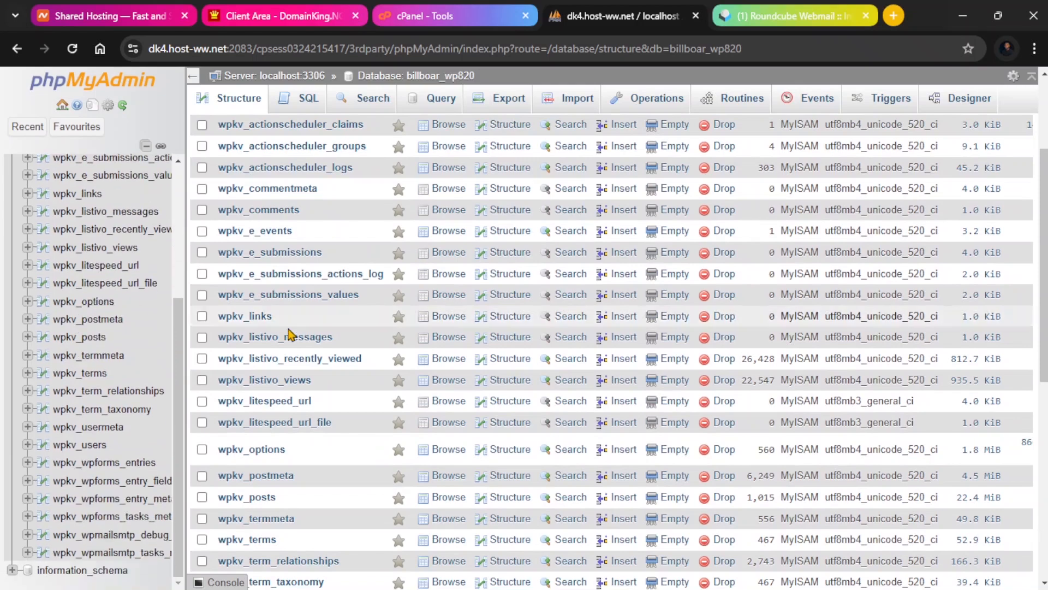
{"action": "scroll", "coordinate": [349, 339], "scroll_direction": "up", "scroll_amount": 3}
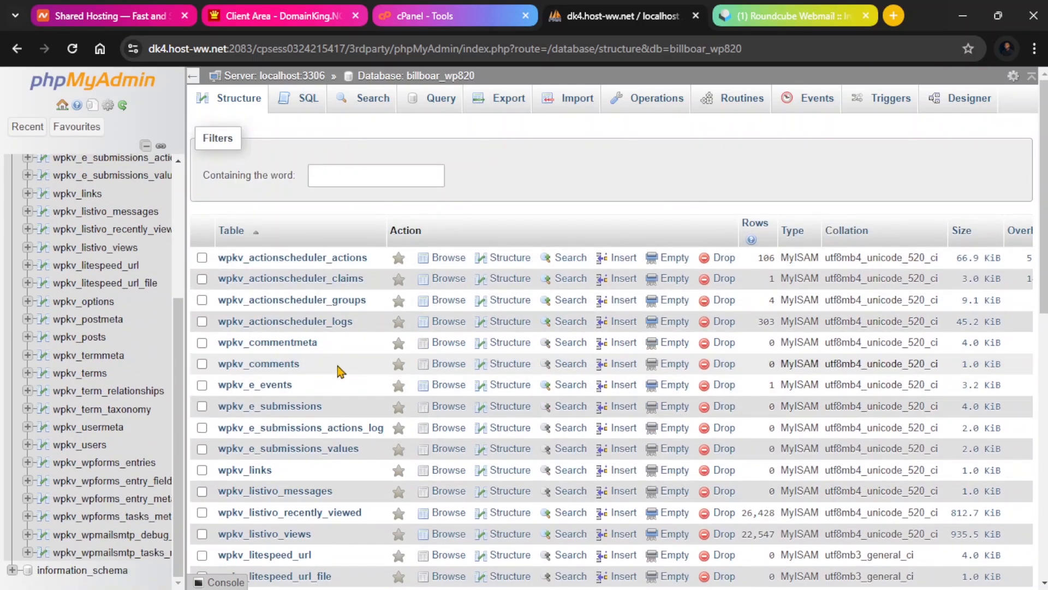
{"action": "scroll", "coordinate": [122, 350], "scroll_direction": "up", "scroll_amount": 3}
{"action": "scroll", "coordinate": [125, 340], "scroll_direction": "up", "scroll_amount": 2}
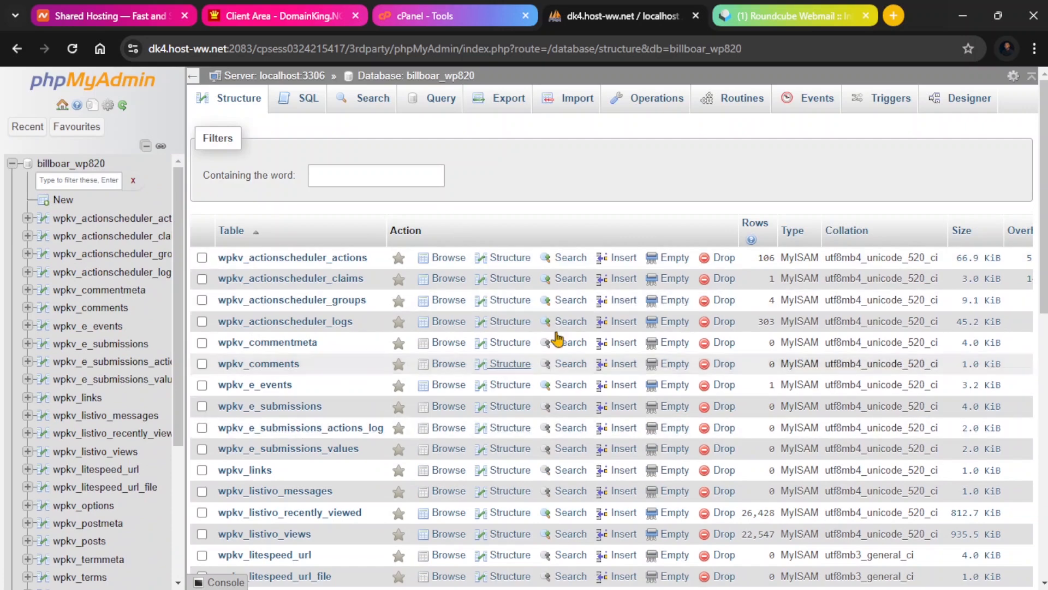
{"action": "scroll", "coordinate": [415, 309], "scroll_direction": "down", "scroll_amount": 7}
{"action": "scroll", "coordinate": [414, 309], "scroll_direction": "down", "scroll_amount": 4}
{"action": "scroll", "coordinate": [339, 283], "scroll_direction": "up", "scroll_amount": 7}
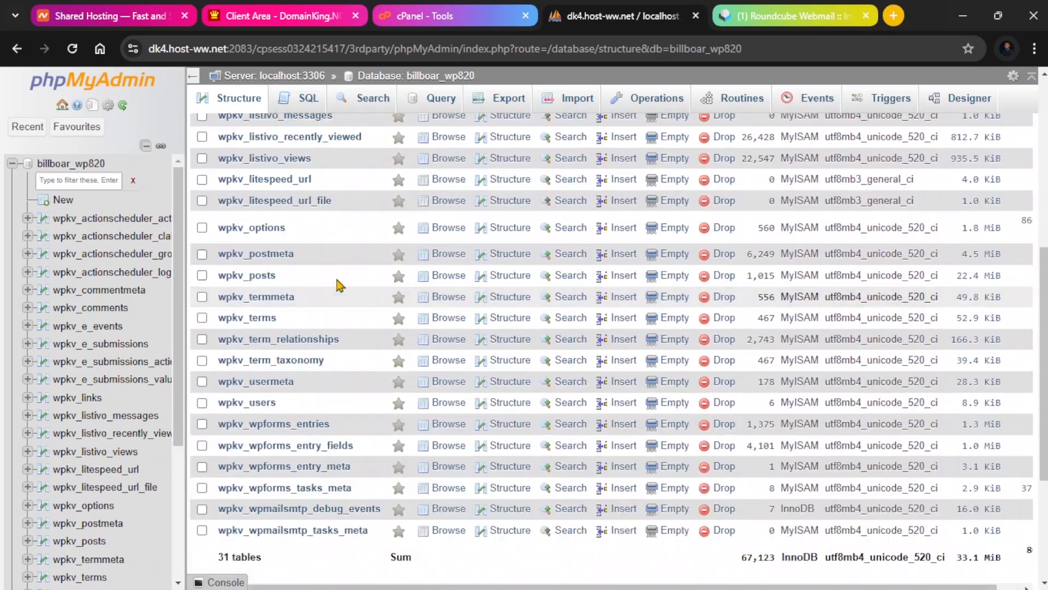
{"action": "scroll", "coordinate": [109, 264], "scroll_direction": "down", "scroll_amount": 7}
{"action": "scroll", "coordinate": [90, 271], "scroll_direction": "up", "scroll_amount": 8}
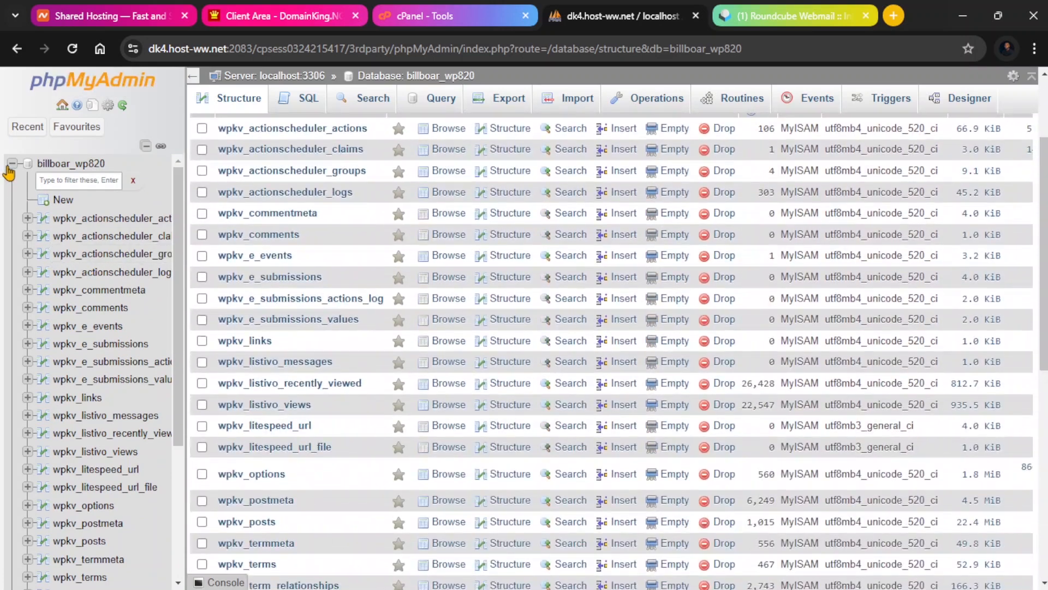
Collapse billboar_wp820, open the information_schema database and browse its tables.
{"action": "left_click", "coordinate": [11, 163]}
{"action": "left_click", "coordinate": [54, 188]}
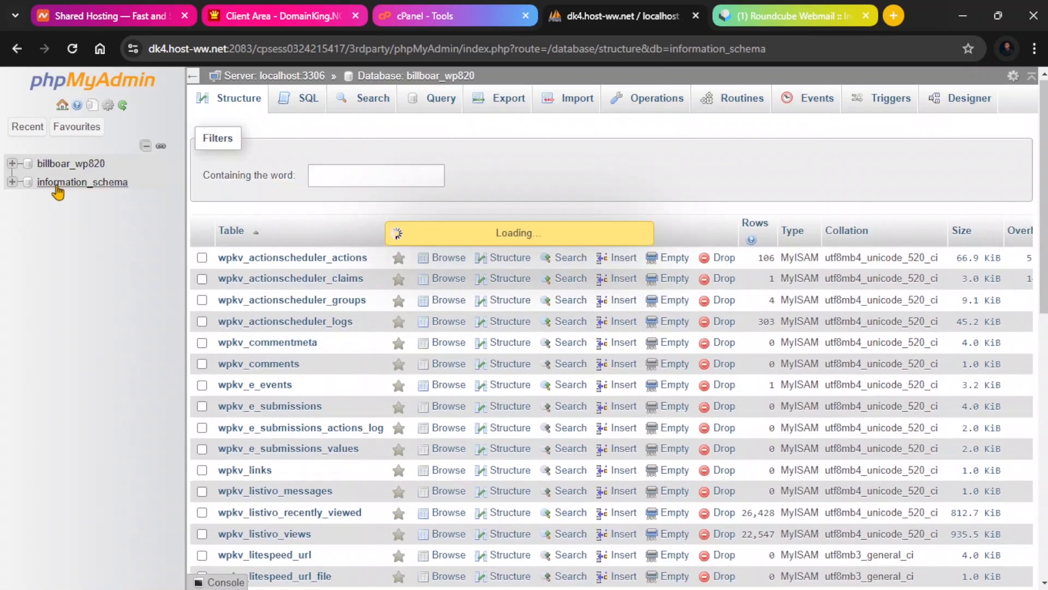
{"action": "scroll", "coordinate": [114, 276], "scroll_direction": "down", "scroll_amount": 5}
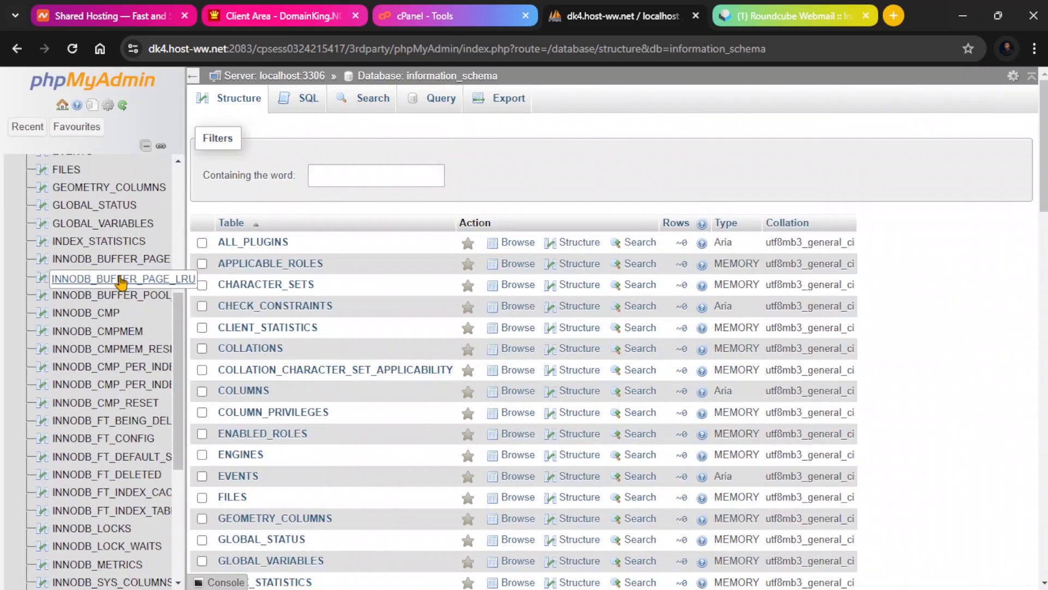
{"action": "scroll", "coordinate": [76, 205], "scroll_direction": "up", "scroll_amount": 5}
{"action": "left_click", "coordinate": [11, 181]}
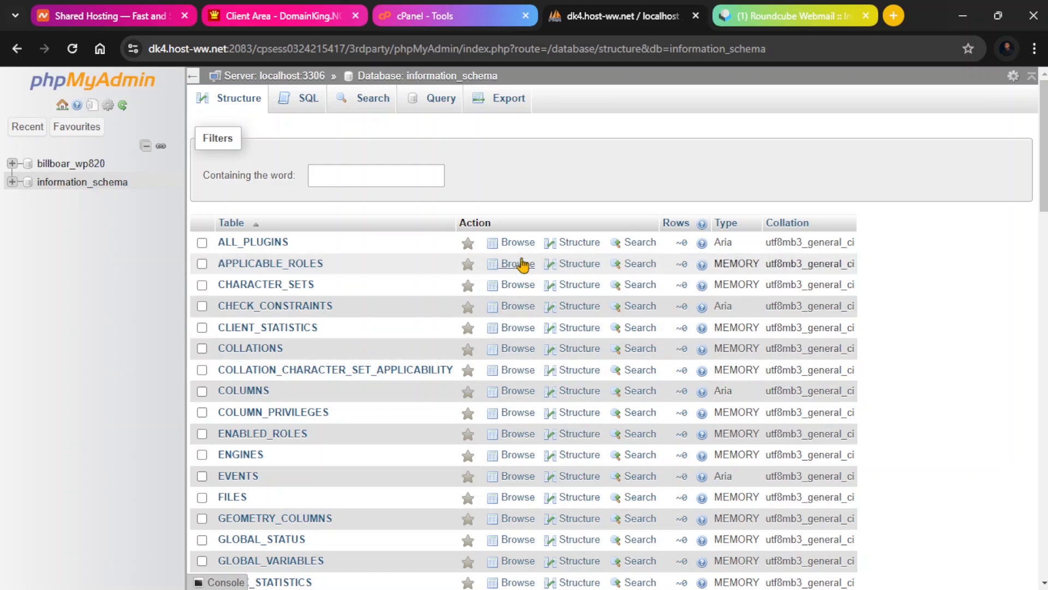
Return to cPanel, expand the Files section and open File Manager.
{"action": "left_click", "coordinate": [432, 21]}
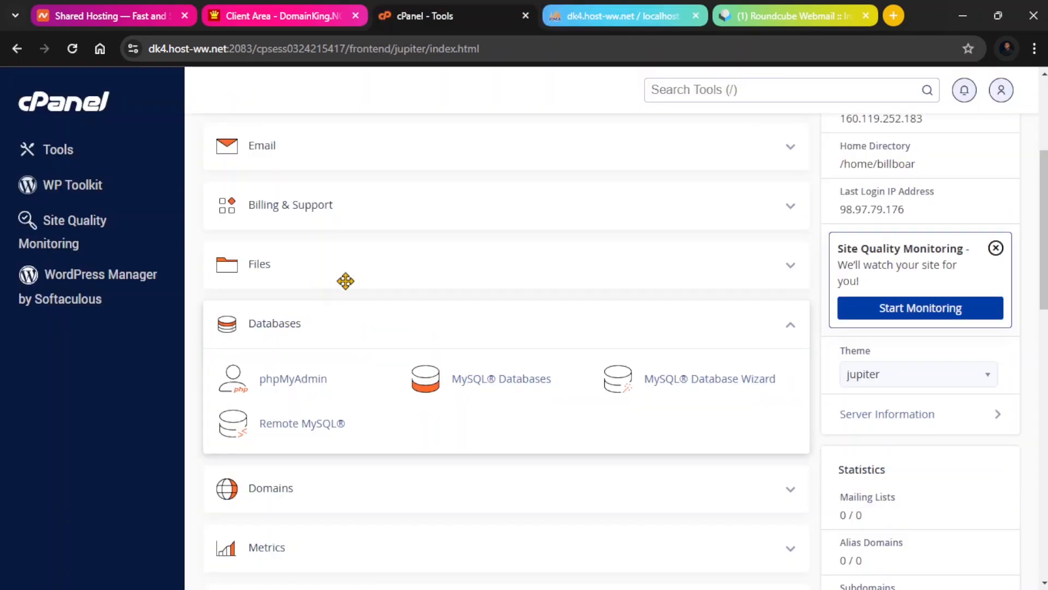
{"action": "left_click", "coordinate": [788, 271]}
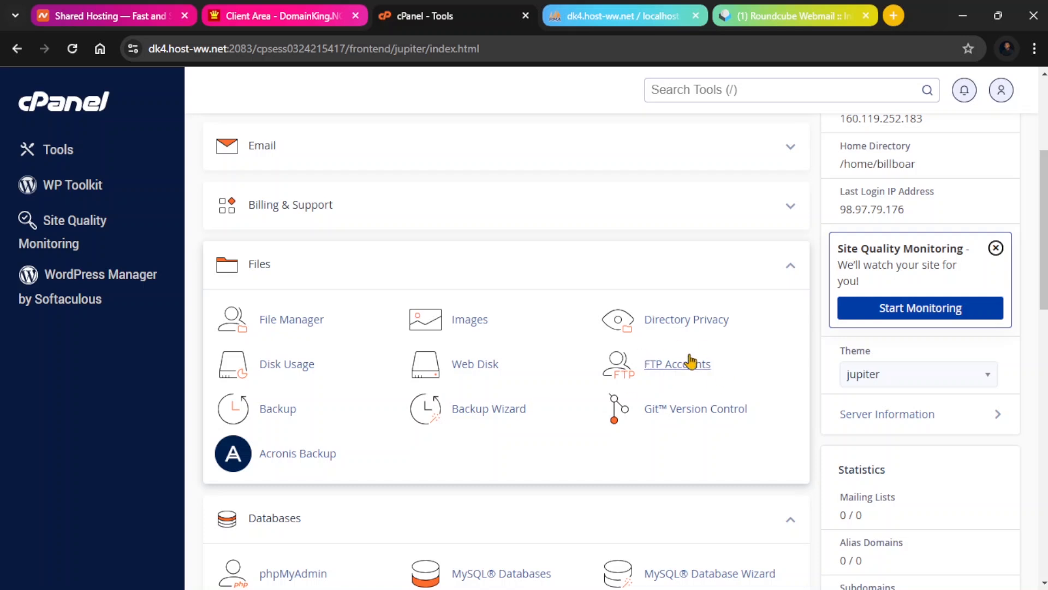
{"action": "left_click", "coordinate": [295, 323]}
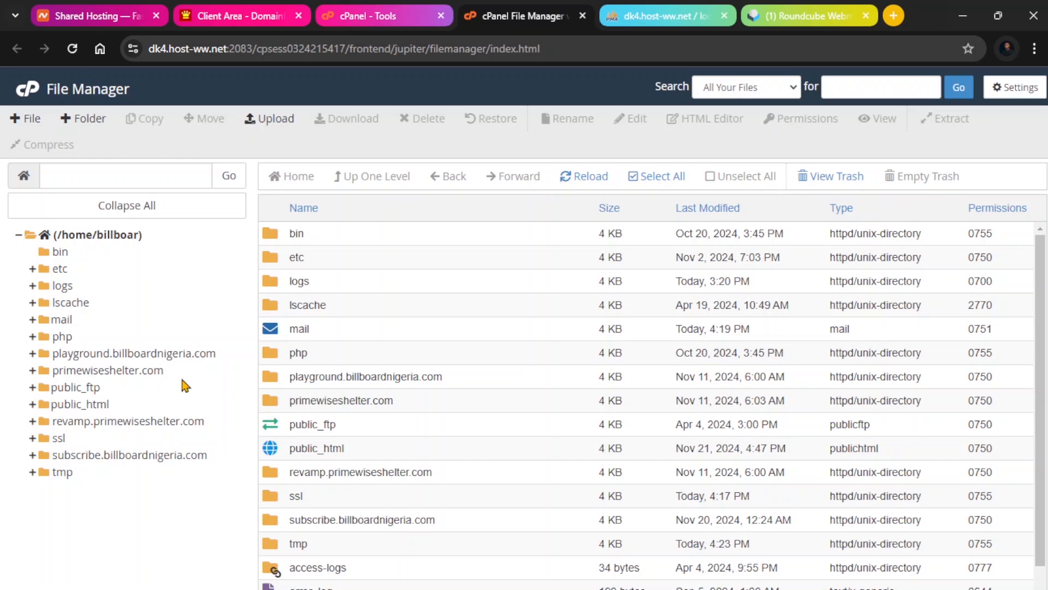
Browse the public_html, subscribe.billboardnigeria.com and playground.billboardnigeria.com folders in the file tree.
{"action": "left_click", "coordinate": [102, 405]}
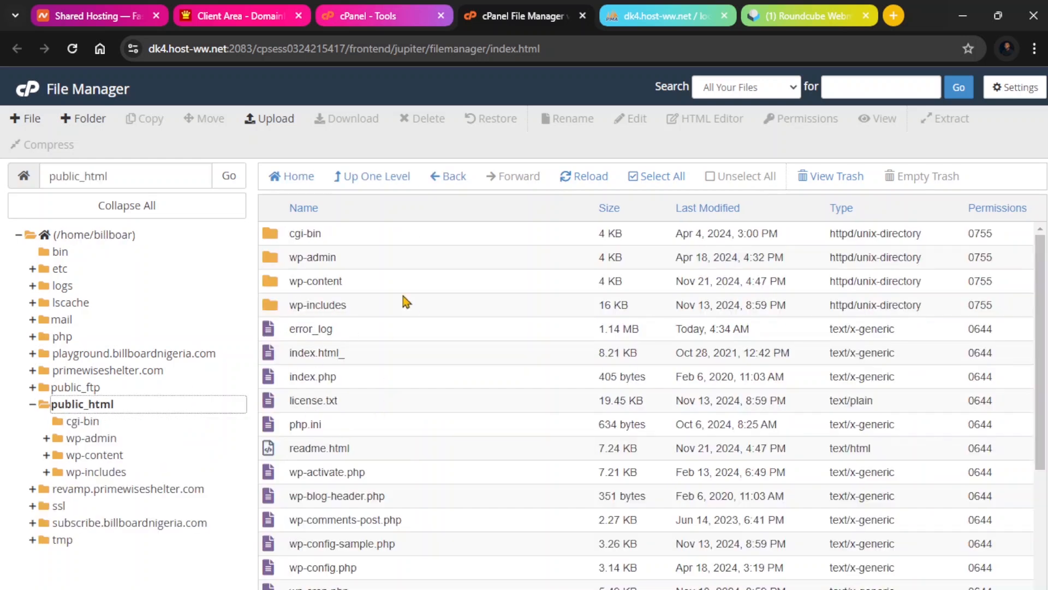
{"action": "scroll", "coordinate": [317, 276], "scroll_direction": "down", "scroll_amount": 4}
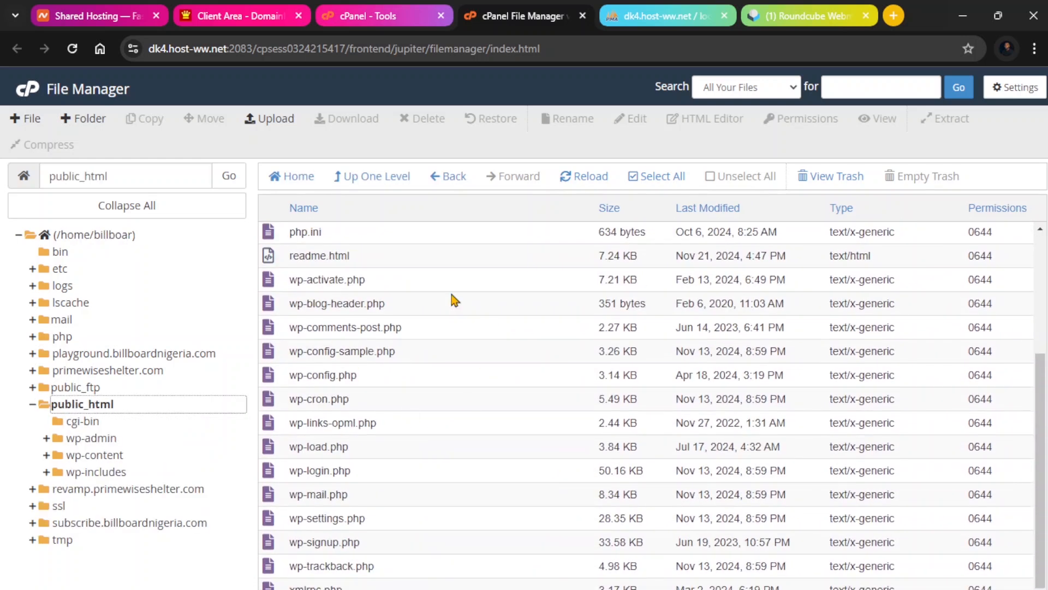
{"action": "scroll", "coordinate": [320, 389], "scroll_direction": "up", "scroll_amount": 4}
{"action": "scroll", "coordinate": [295, 344], "scroll_direction": "down", "scroll_amount": 4}
{"action": "left_click", "coordinate": [33, 406]}
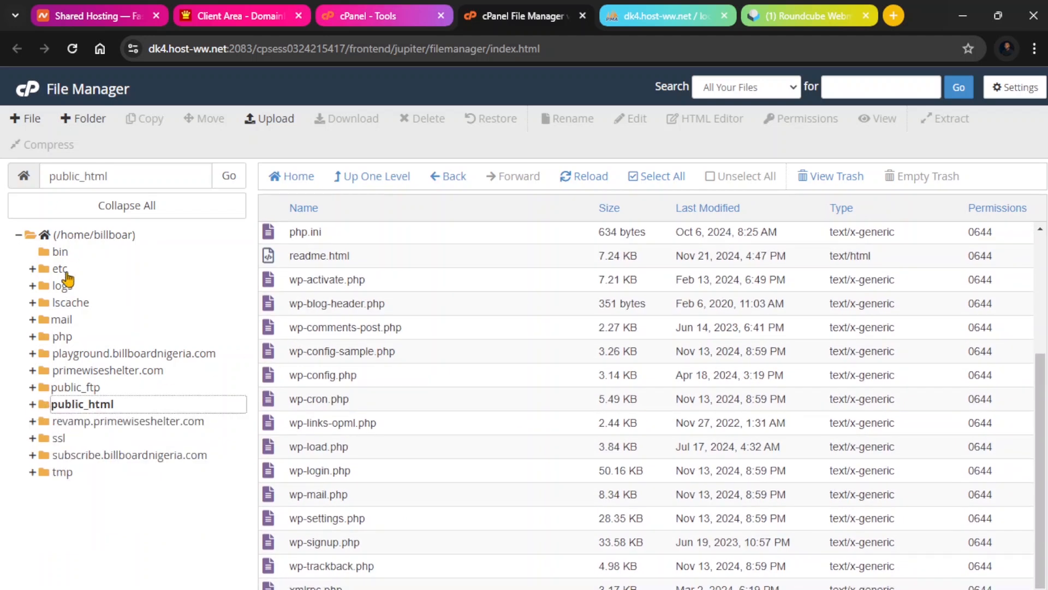
{"action": "left_click", "coordinate": [72, 456]}
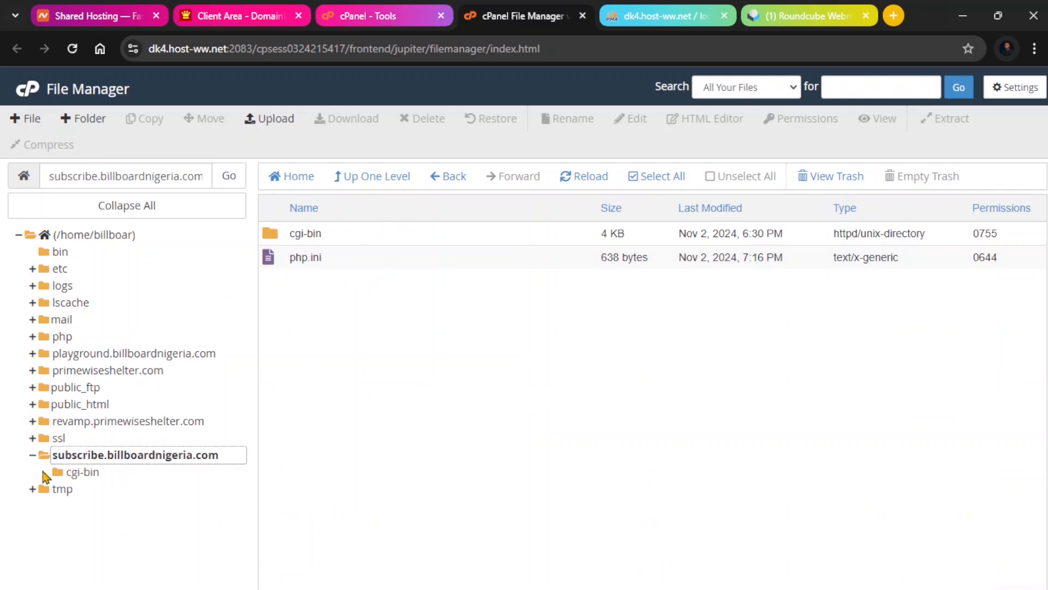
{"action": "left_click", "coordinate": [33, 456]}
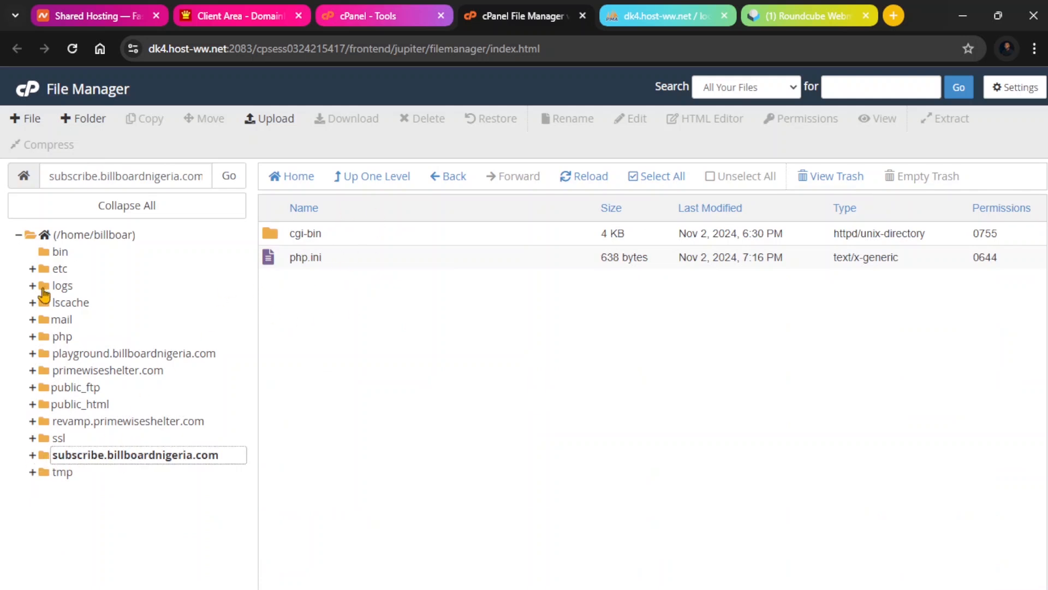
{"action": "left_click", "coordinate": [33, 354]}
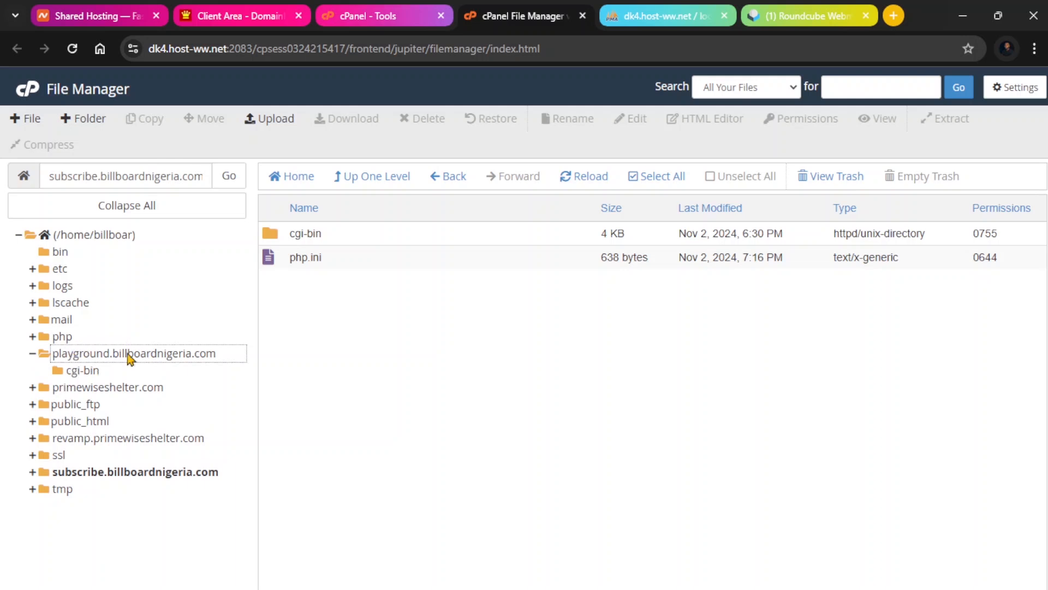
{"action": "left_click", "coordinate": [34, 354]}
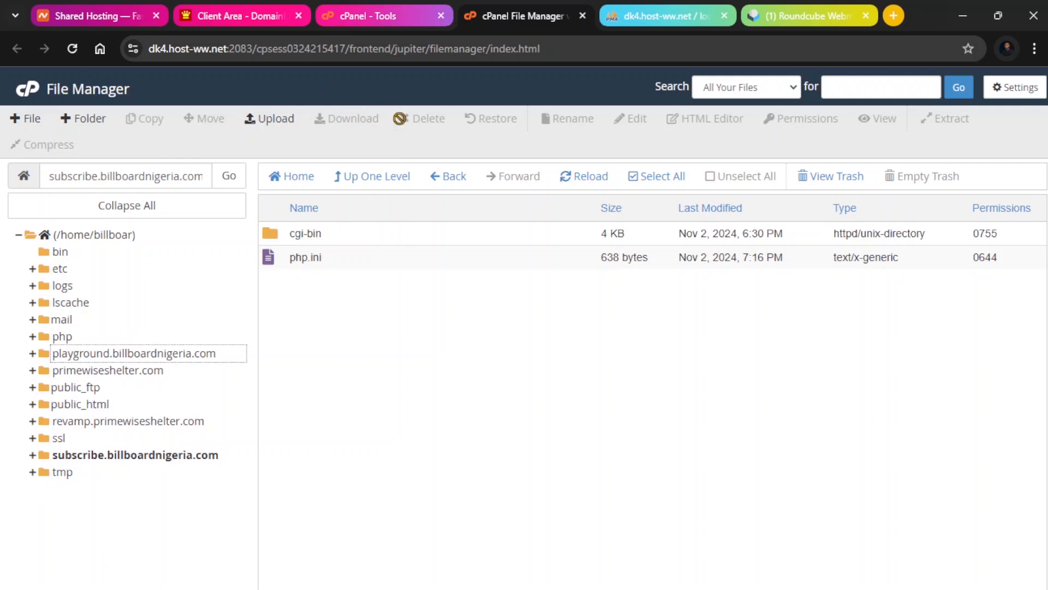
Switch to cPanel, open FTP Accounts and review the add-account form and existing accounts lists.
{"action": "left_click", "coordinate": [354, 16]}
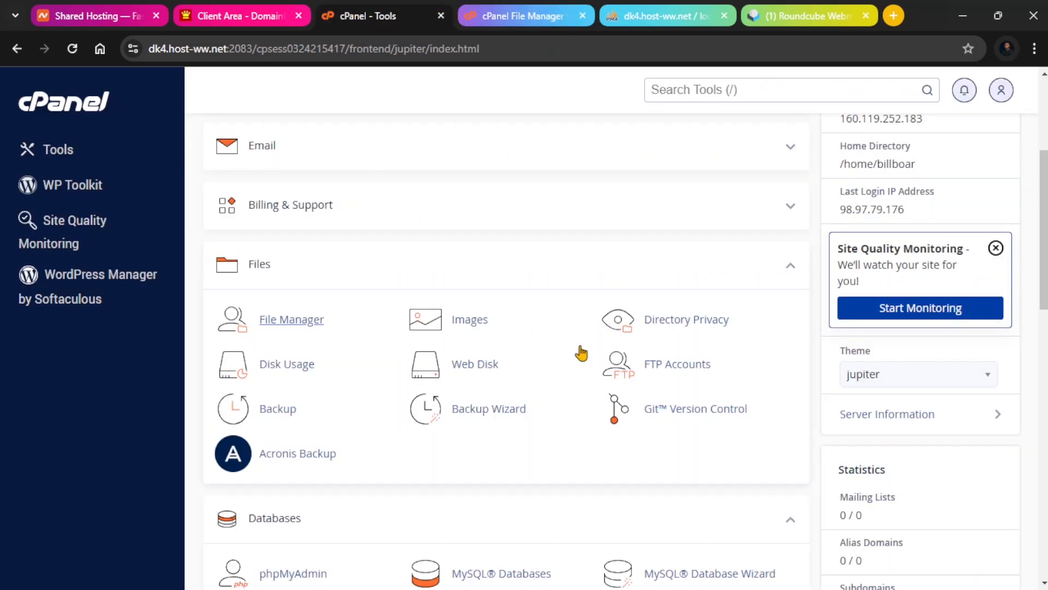
{"action": "left_click", "coordinate": [654, 365]}
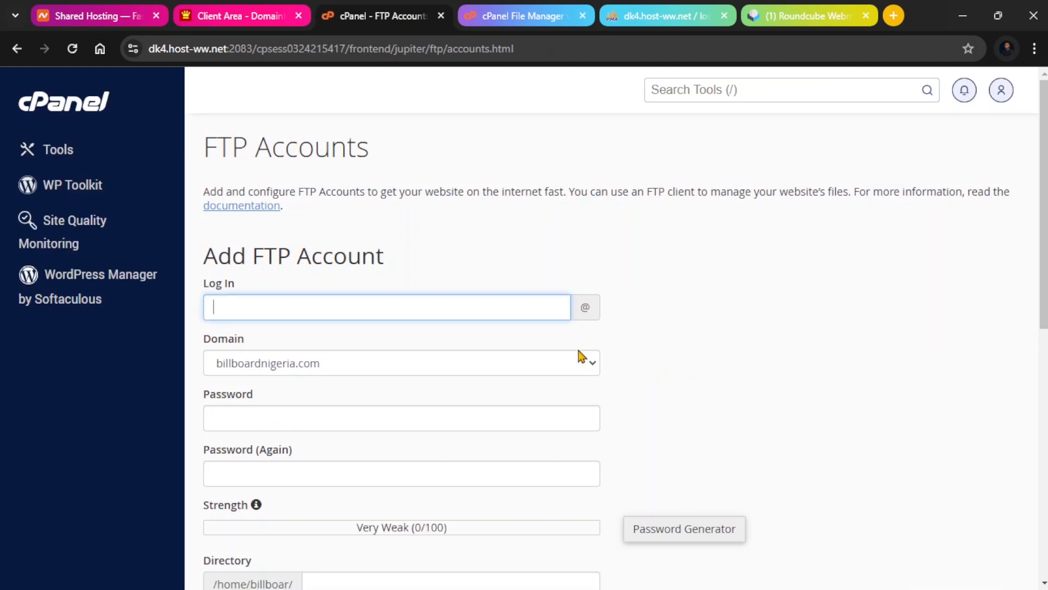
{"action": "scroll", "coordinate": [512, 308], "scroll_direction": "down", "scroll_amount": 3}
{"action": "scroll", "coordinate": [553, 347], "scroll_direction": "up", "scroll_amount": 2}
{"action": "scroll", "coordinate": [555, 352], "scroll_direction": "up", "scroll_amount": 1}
{"action": "left_click_drag", "start_coordinate": [252, 256], "coordinate": [391, 262]}
{"action": "left_click", "coordinate": [391, 262]}
{"action": "left_click_drag", "start_coordinate": [415, 165], "coordinate": [213, 149]}
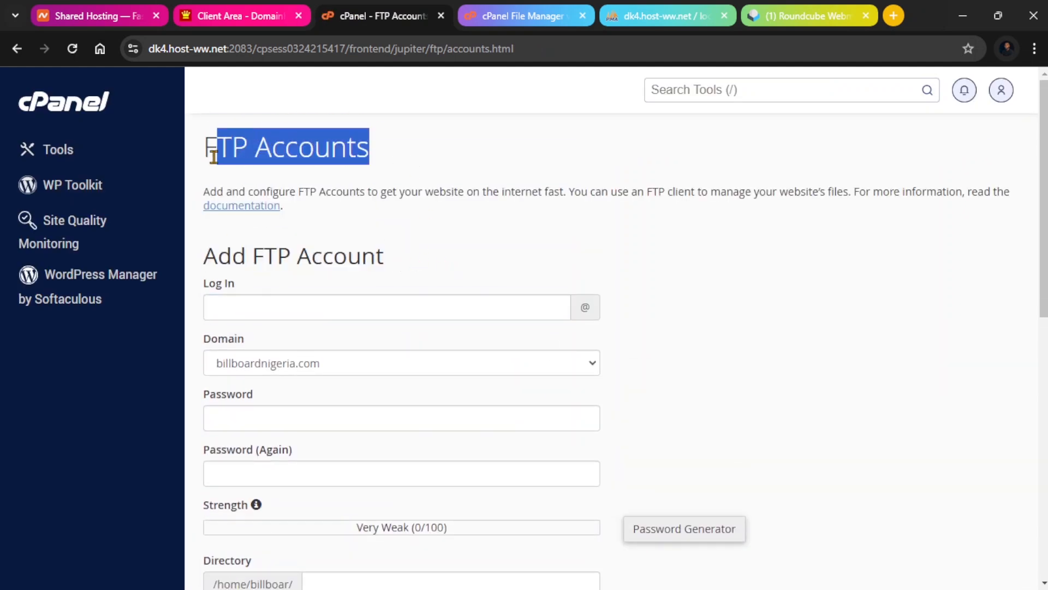
{"action": "scroll", "coordinate": [377, 236], "scroll_direction": "down", "scroll_amount": 7}
{"action": "scroll", "coordinate": [374, 258], "scroll_direction": "down", "scroll_amount": 3}
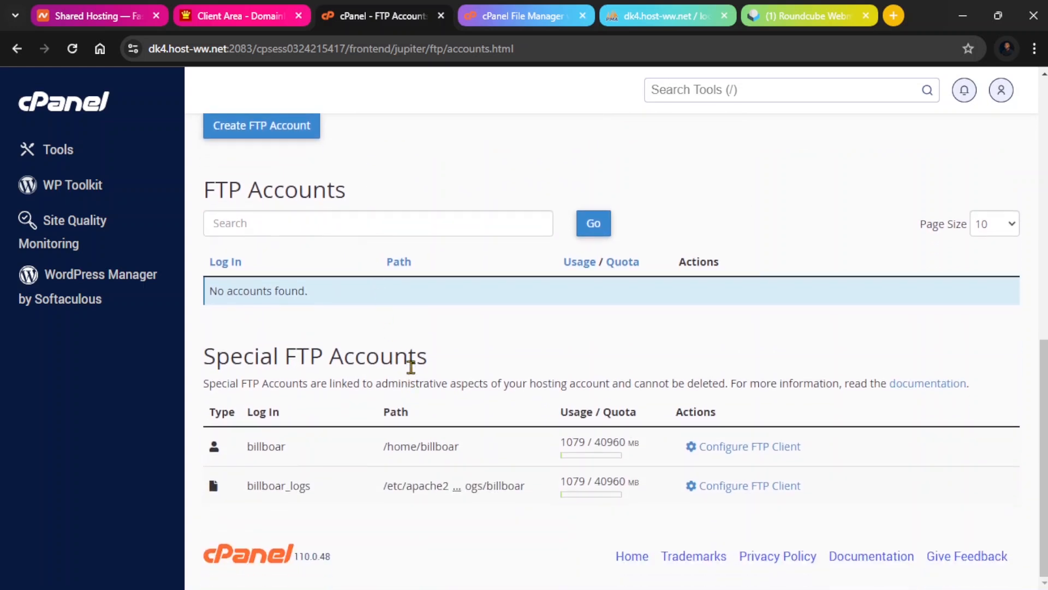
{"action": "scroll", "coordinate": [410, 357], "scroll_direction": "up", "scroll_amount": 5}
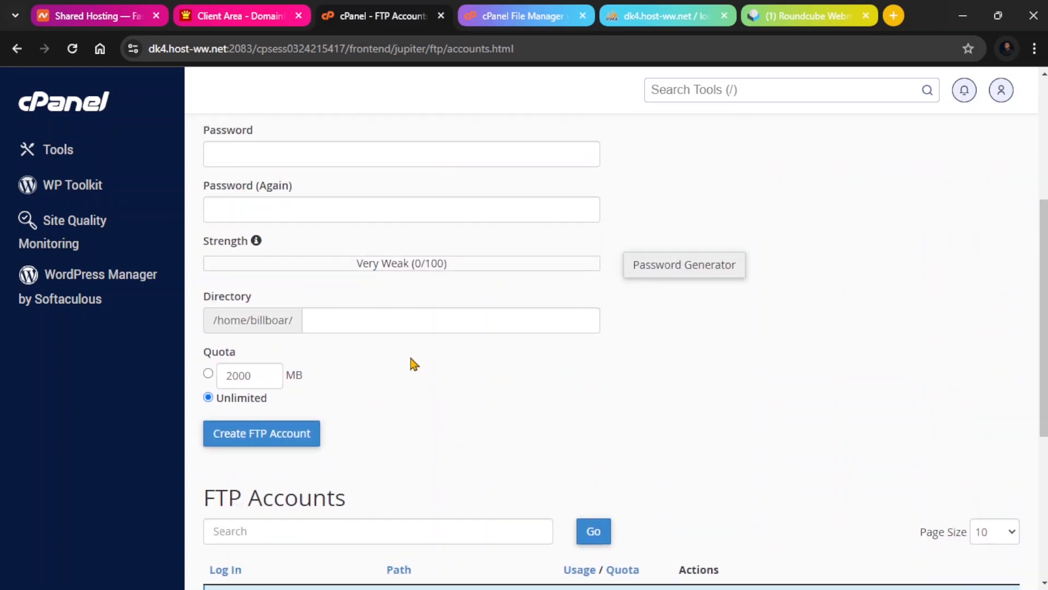
Review the FTP Accounts and Special FTP Accounts lists and the Add FTP Account form.
{"action": "scroll", "coordinate": [414, 364], "scroll_direction": "down", "scroll_amount": 1}
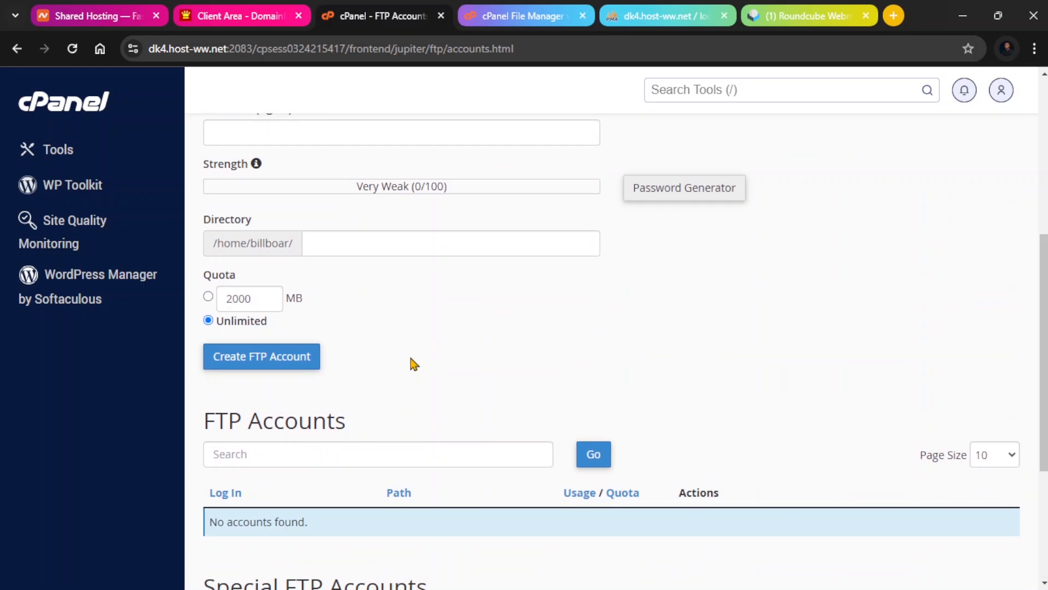
{"action": "scroll", "coordinate": [413, 364], "scroll_direction": "down", "scroll_amount": 1}
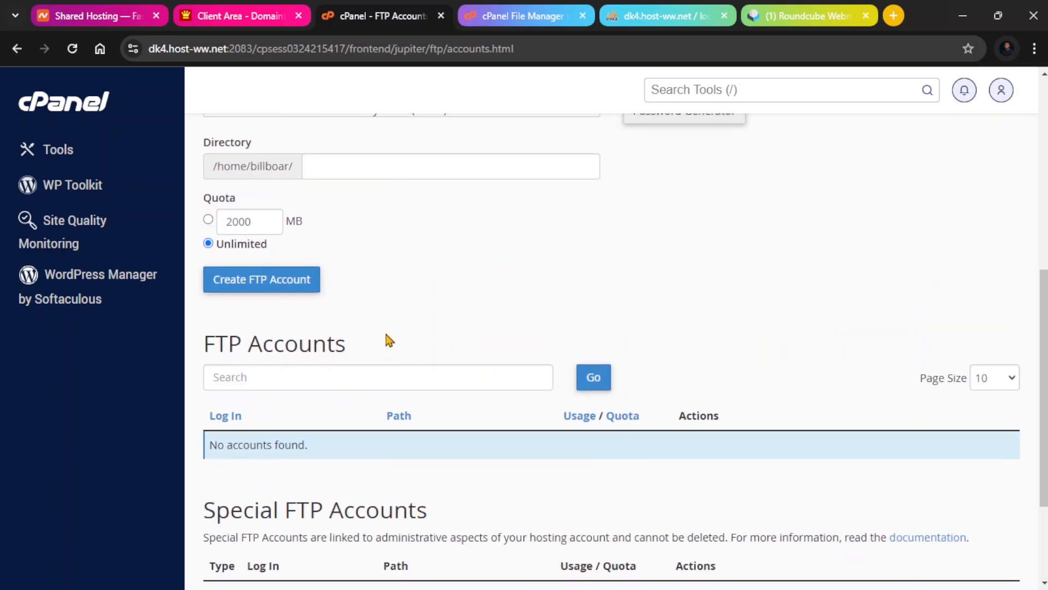
{"action": "scroll", "coordinate": [386, 329], "scroll_direction": "down", "scroll_amount": 2}
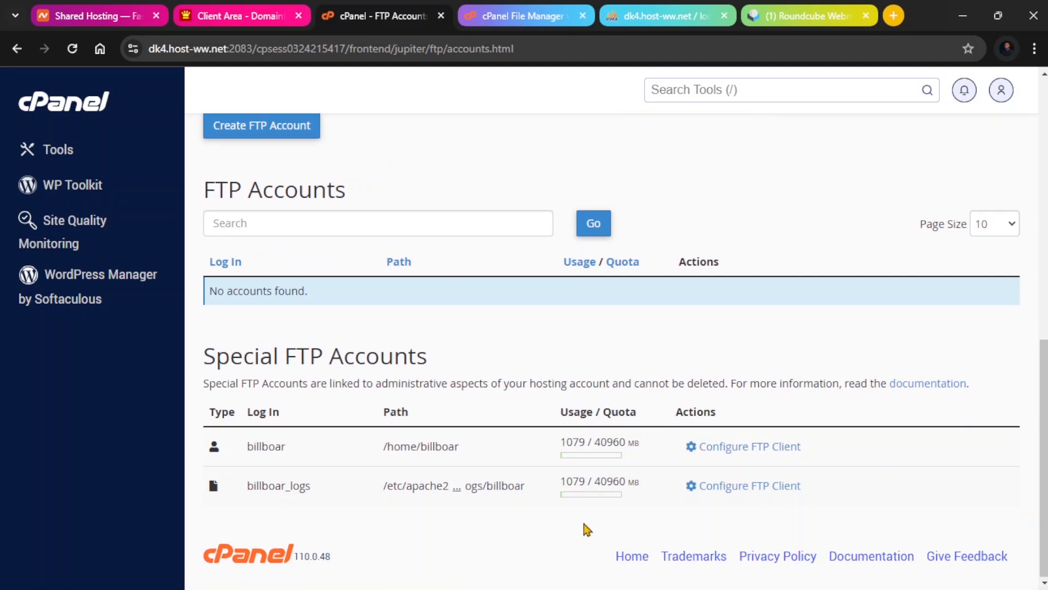
{"action": "scroll", "coordinate": [401, 347], "scroll_direction": "up", "scroll_amount": 3}
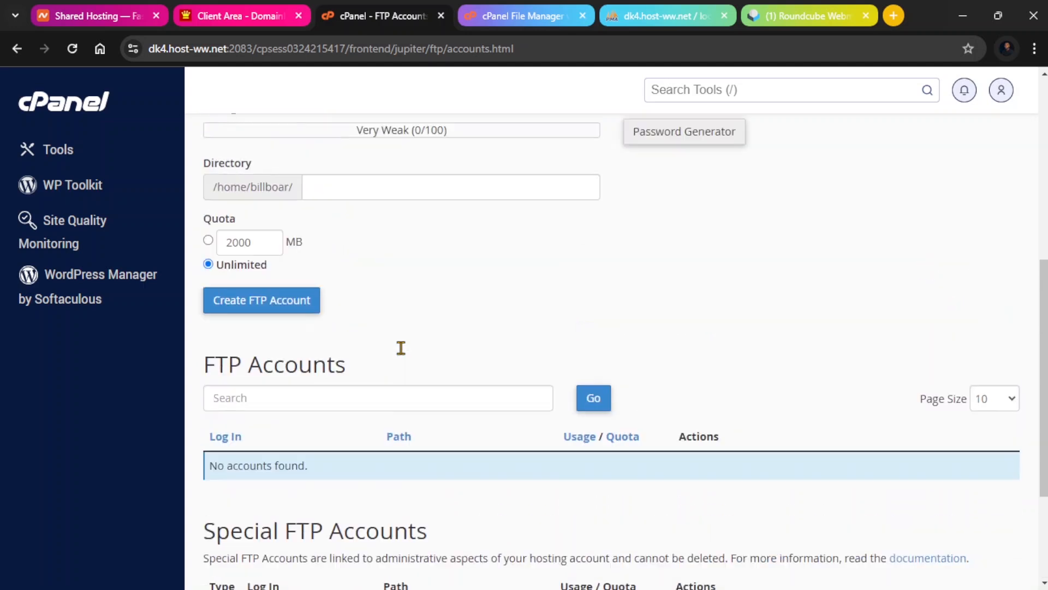
{"action": "scroll", "coordinate": [400, 347], "scroll_direction": "down", "scroll_amount": 3}
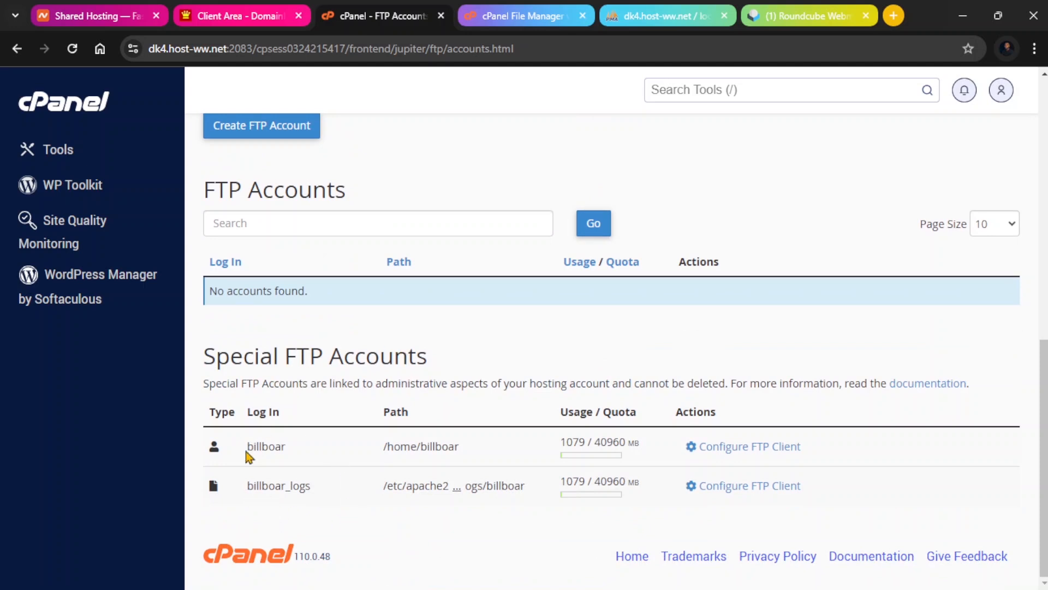
{"action": "left_click_drag", "start_coordinate": [246, 456], "coordinate": [419, 452]}
{"action": "left_click", "coordinate": [309, 494]}
{"action": "left_click_drag", "start_coordinate": [706, 529], "coordinate": [529, 529]}
{"action": "left_click", "coordinate": [529, 529]}
{"action": "scroll", "coordinate": [519, 527], "scroll_direction": "up", "scroll_amount": 10}
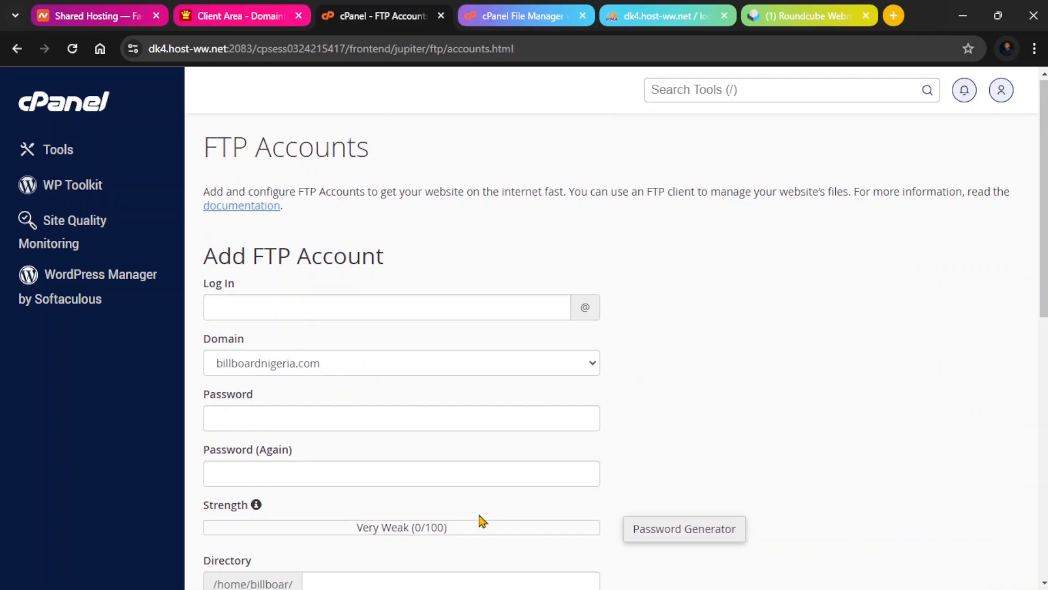
{"action": "scroll", "coordinate": [482, 521], "scroll_direction": "down", "scroll_amount": 10}
{"action": "scroll", "coordinate": [486, 543], "scroll_direction": "up", "scroll_amount": 6}
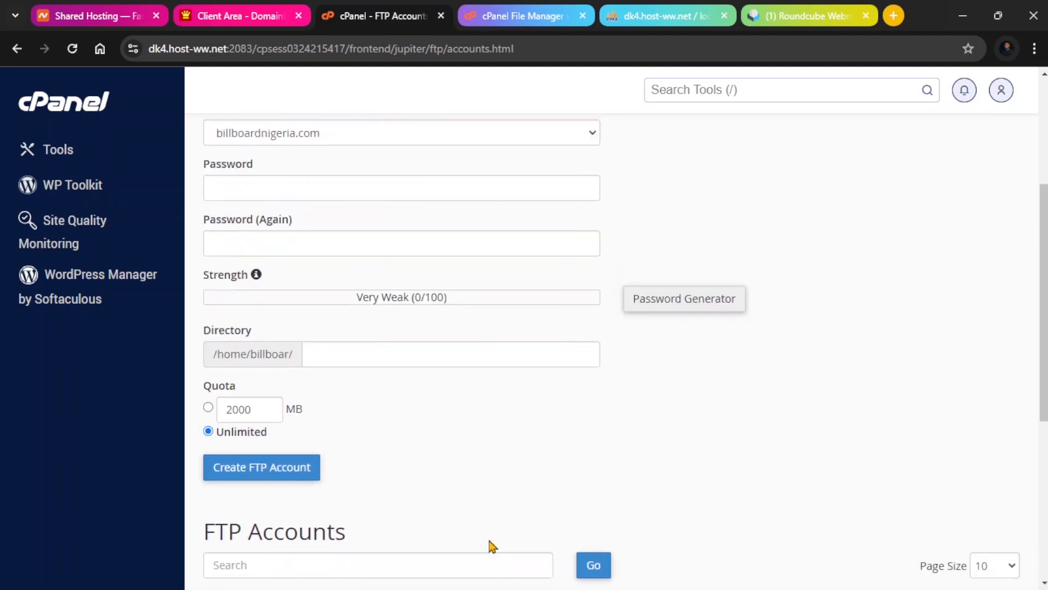
{"action": "scroll", "coordinate": [493, 546], "scroll_direction": "up", "scroll_amount": 4}
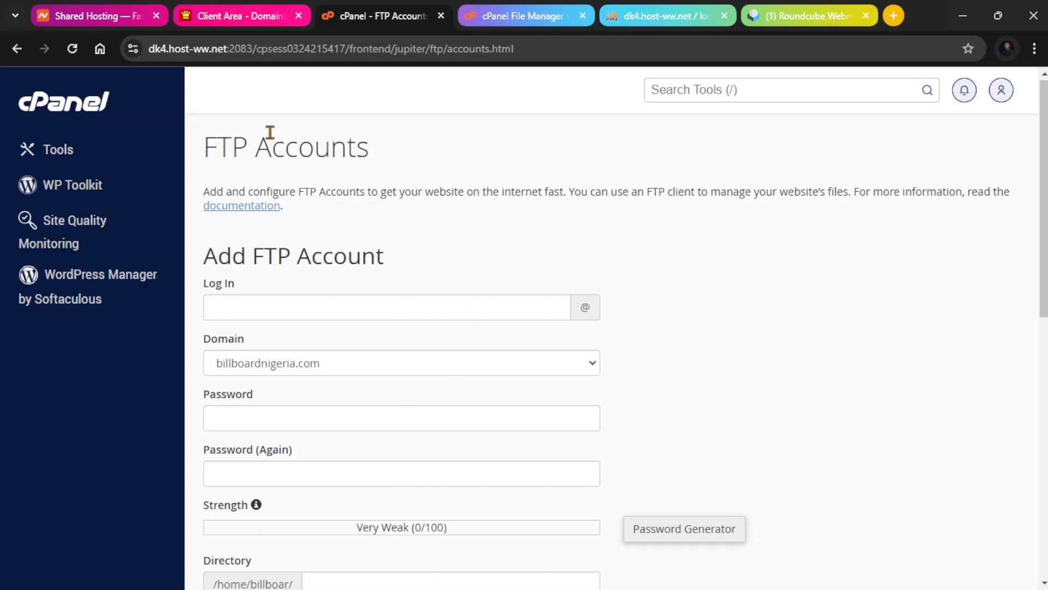
{"action": "scroll", "coordinate": [368, 237], "scroll_direction": "down", "scroll_amount": 2}
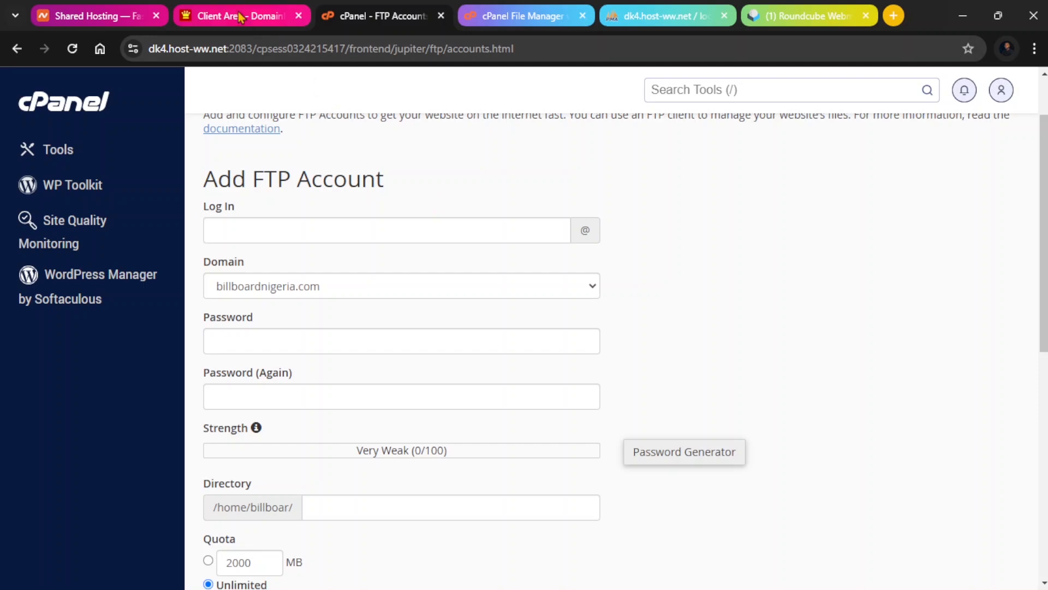
Return to the cPanel tools, expand the Software section and open MultiPHP Manager.
{"action": "left_click", "coordinate": [73, 110]}
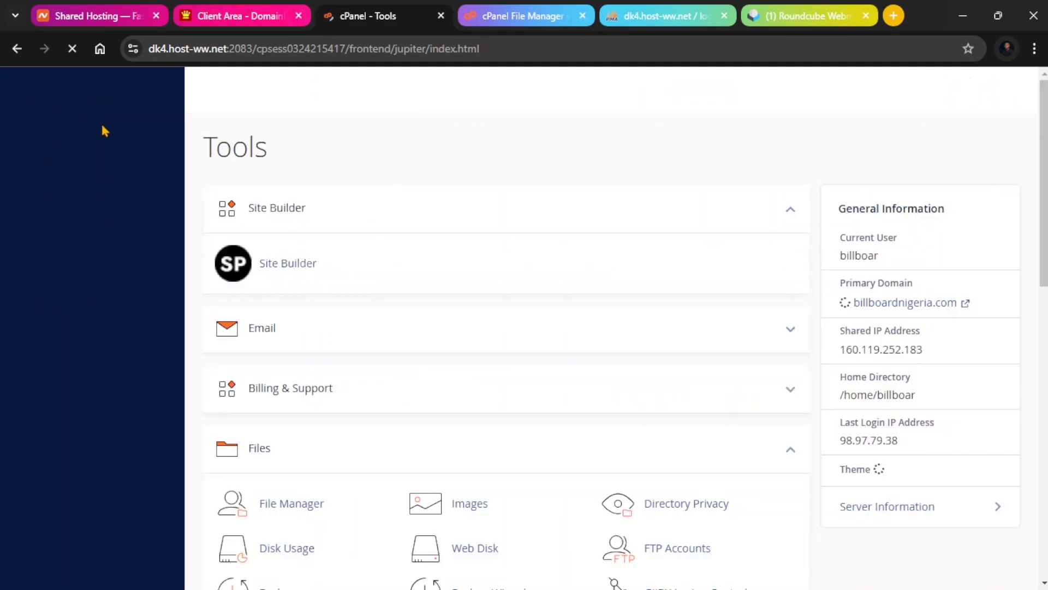
{"action": "scroll", "coordinate": [224, 205], "scroll_direction": "down", "scroll_amount": 18}
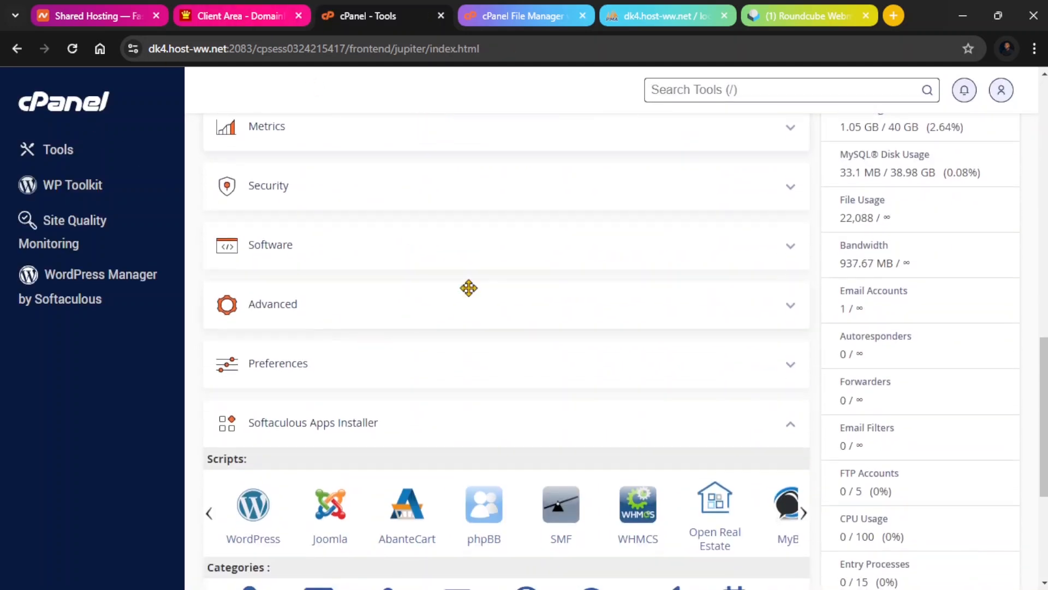
{"action": "left_click", "coordinate": [793, 252]}
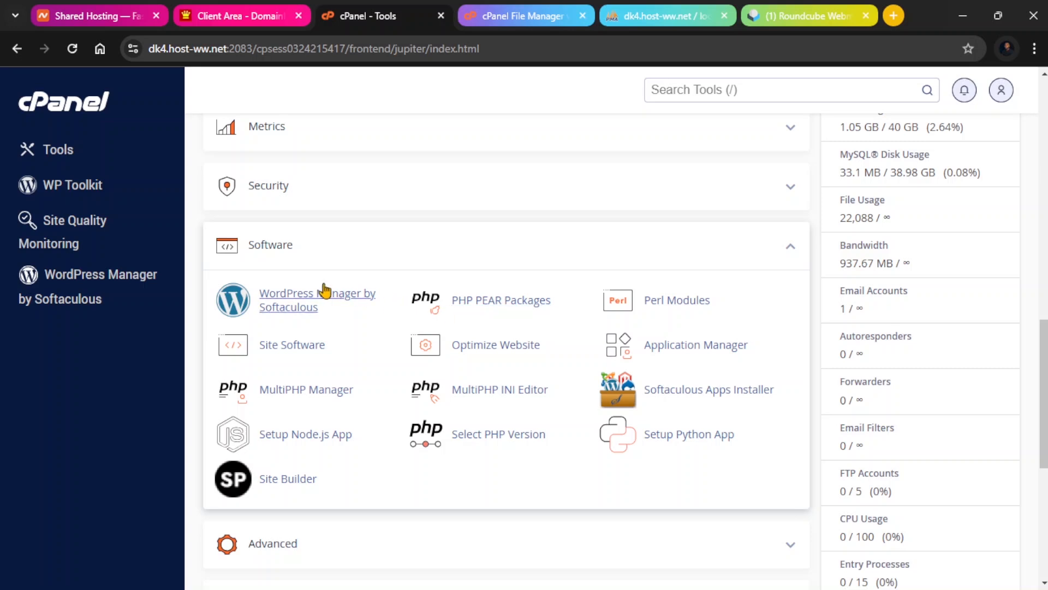
{"action": "scroll", "coordinate": [322, 291], "scroll_direction": "down", "scroll_amount": 1}
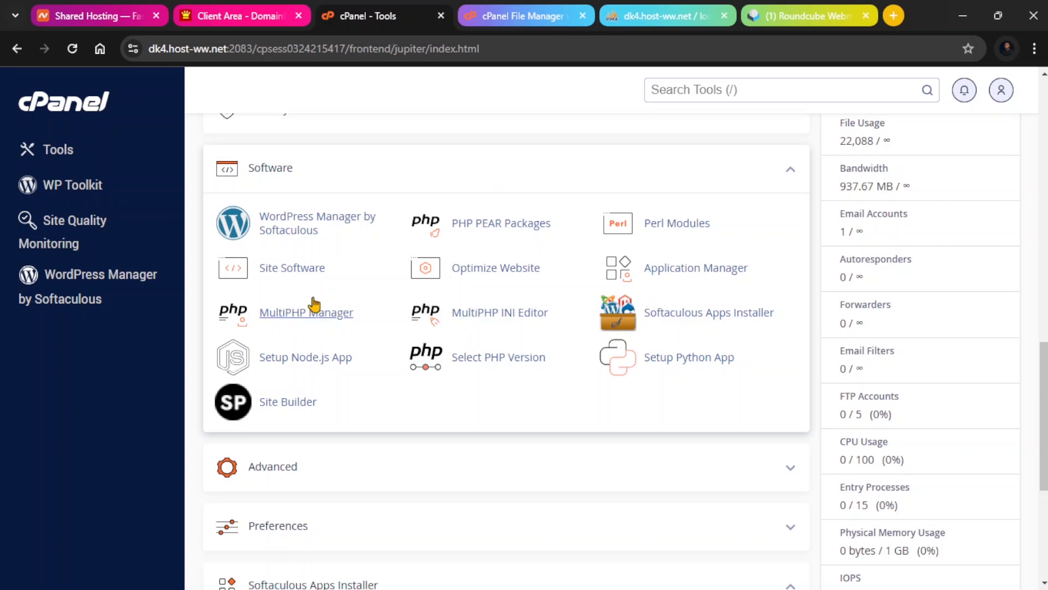
{"action": "left_click", "coordinate": [318, 316]}
Examine the PHP version assigned to each domain and the available PHP Version options.
{"action": "scroll", "coordinate": [366, 272], "scroll_direction": "down", "scroll_amount": 4}
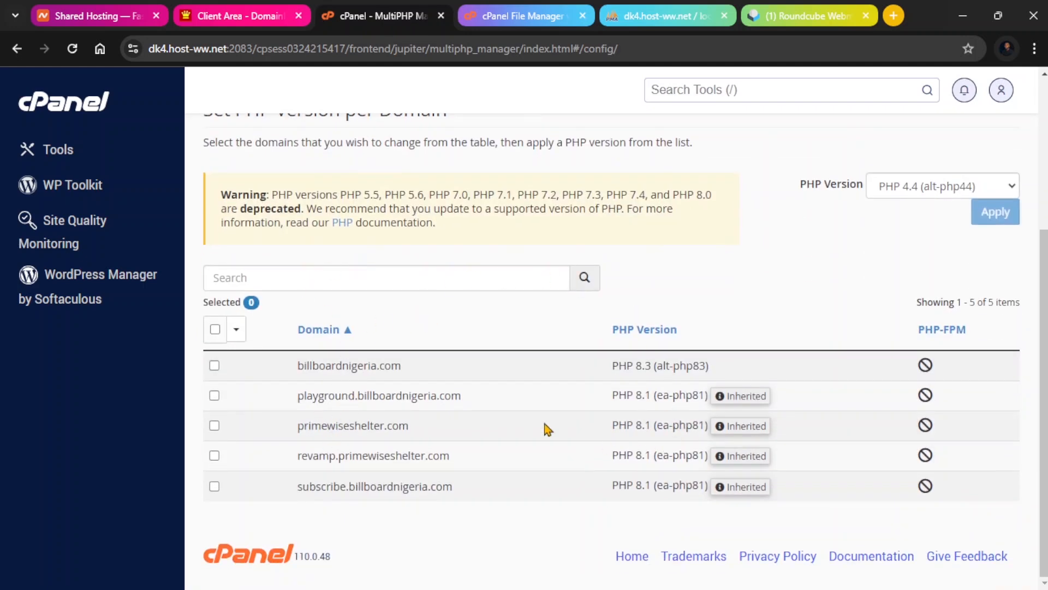
{"action": "scroll", "coordinate": [643, 257], "scroll_direction": "up", "scroll_amount": 3}
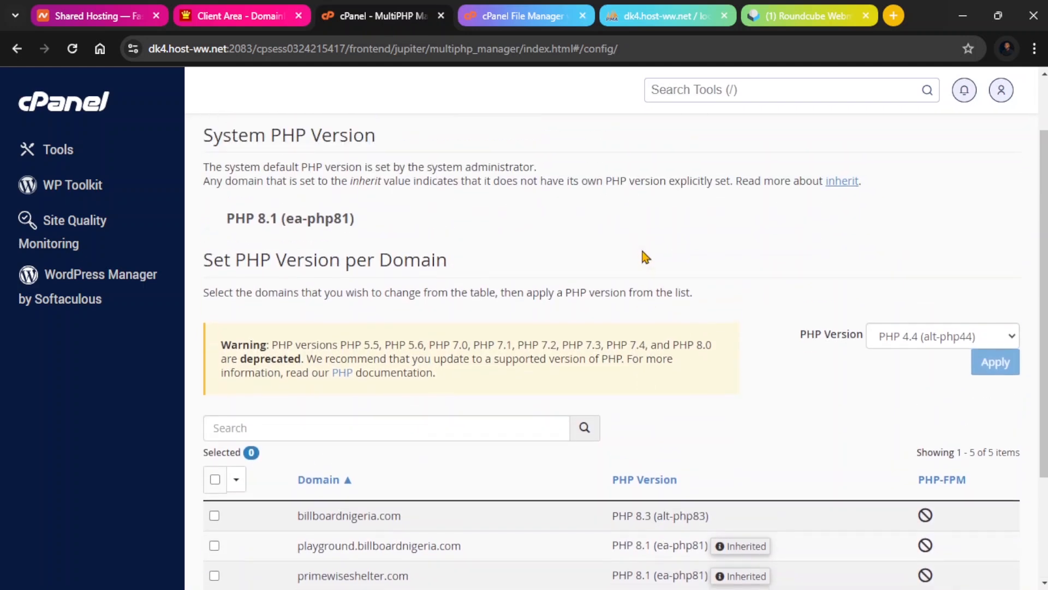
{"action": "scroll", "coordinate": [644, 257], "scroll_direction": "down", "scroll_amount": 3}
{"action": "scroll", "coordinate": [369, 184], "scroll_direction": "up", "scroll_amount": 1}
{"action": "scroll", "coordinate": [498, 257], "scroll_direction": "up", "scroll_amount": 2}
{"action": "scroll", "coordinate": [421, 195], "scroll_direction": "down", "scroll_amount": 2}
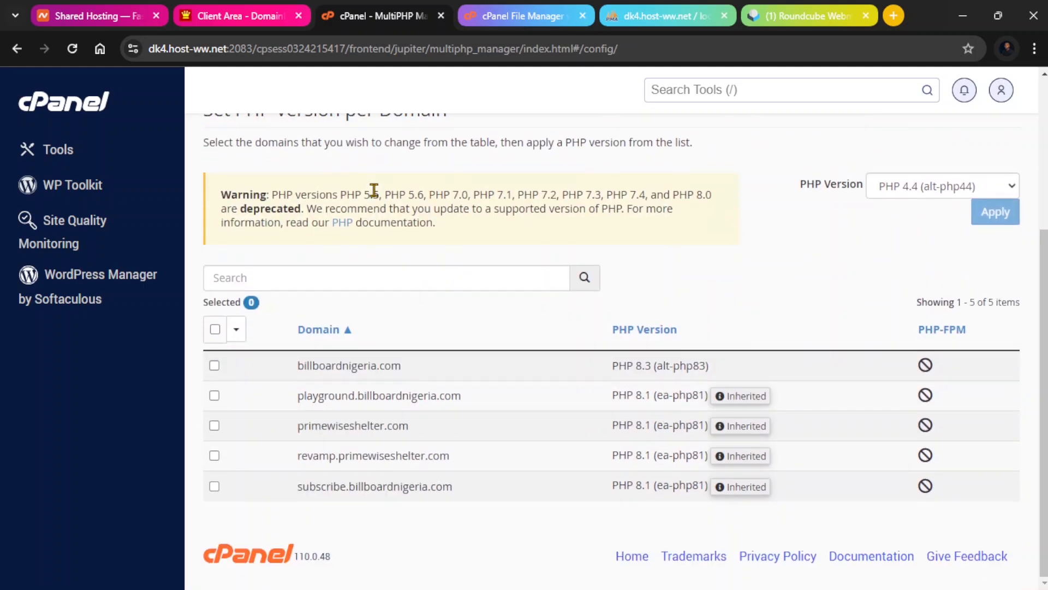
{"action": "scroll", "coordinate": [678, 251], "scroll_direction": "up", "scroll_amount": 5}
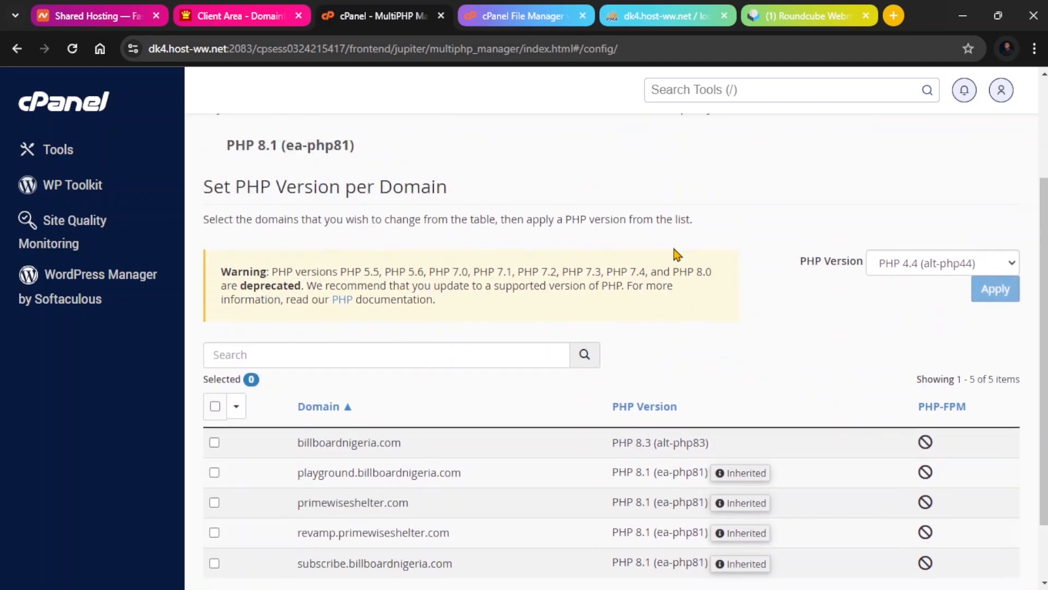
{"action": "scroll", "coordinate": [681, 253], "scroll_direction": "down", "scroll_amount": 5}
{"action": "scroll", "coordinate": [710, 250], "scroll_direction": "up", "scroll_amount": 1}
{"action": "scroll", "coordinate": [719, 249], "scroll_direction": "down", "scroll_amount": 1}
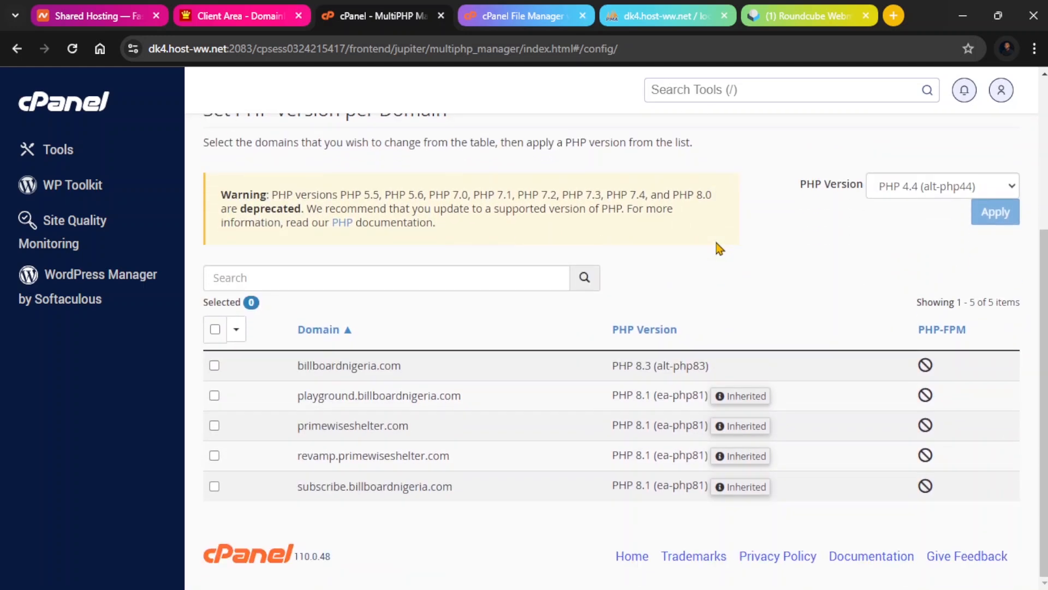
{"action": "left_click", "coordinate": [938, 188]}
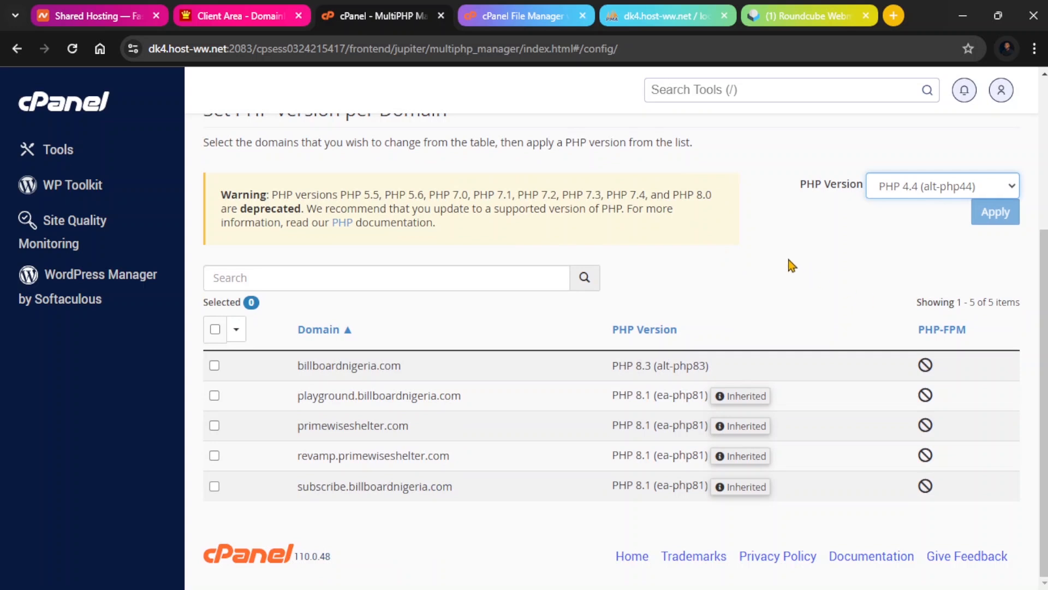
{"action": "left_click", "coordinate": [761, 255]}
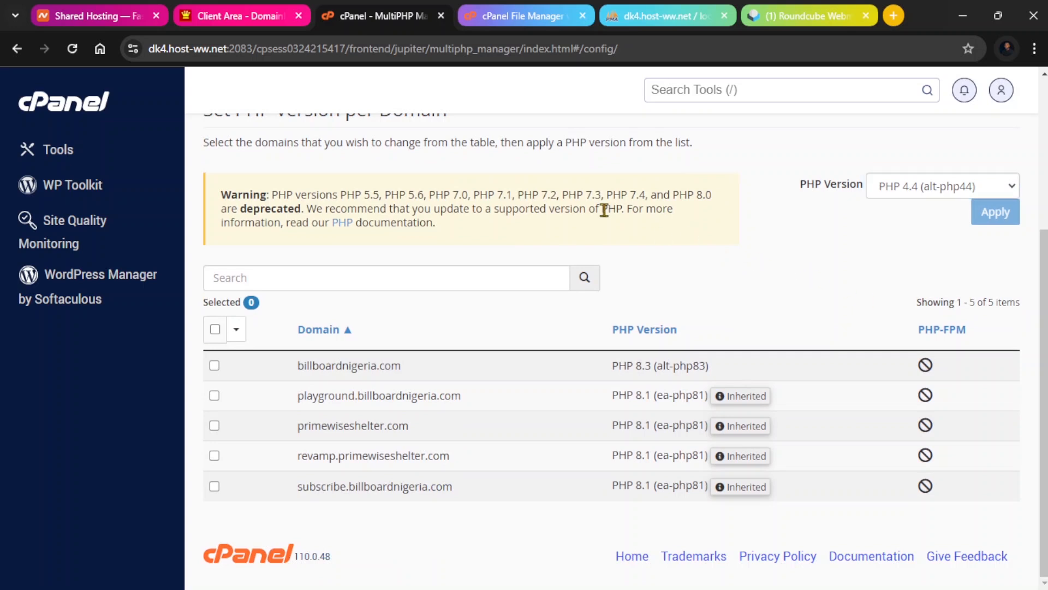
{"action": "left_click", "coordinate": [898, 189]}
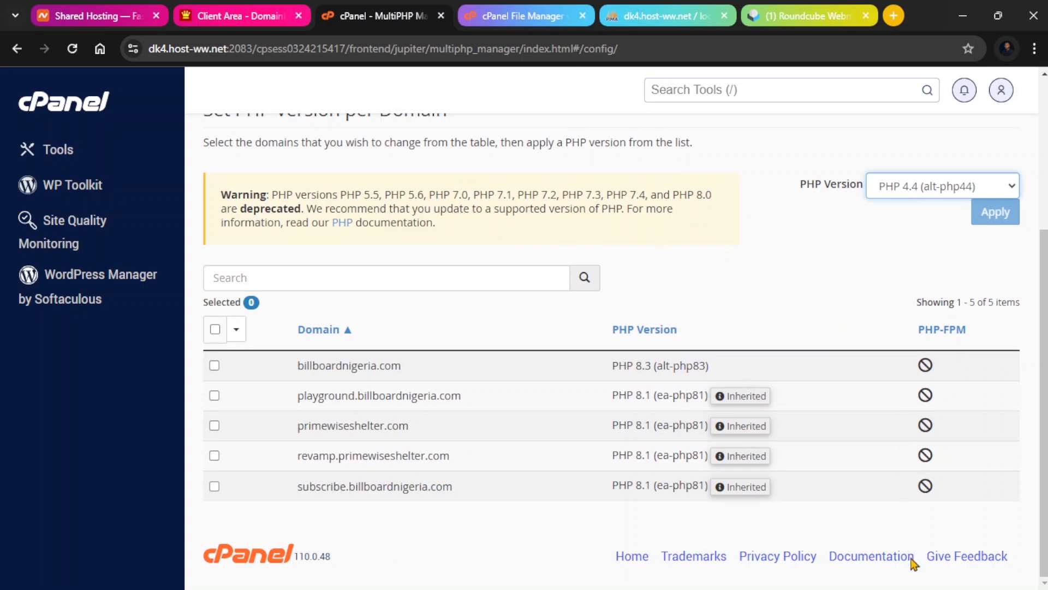
{"action": "left_click_drag", "start_coordinate": [634, 365], "coordinate": [703, 381]}
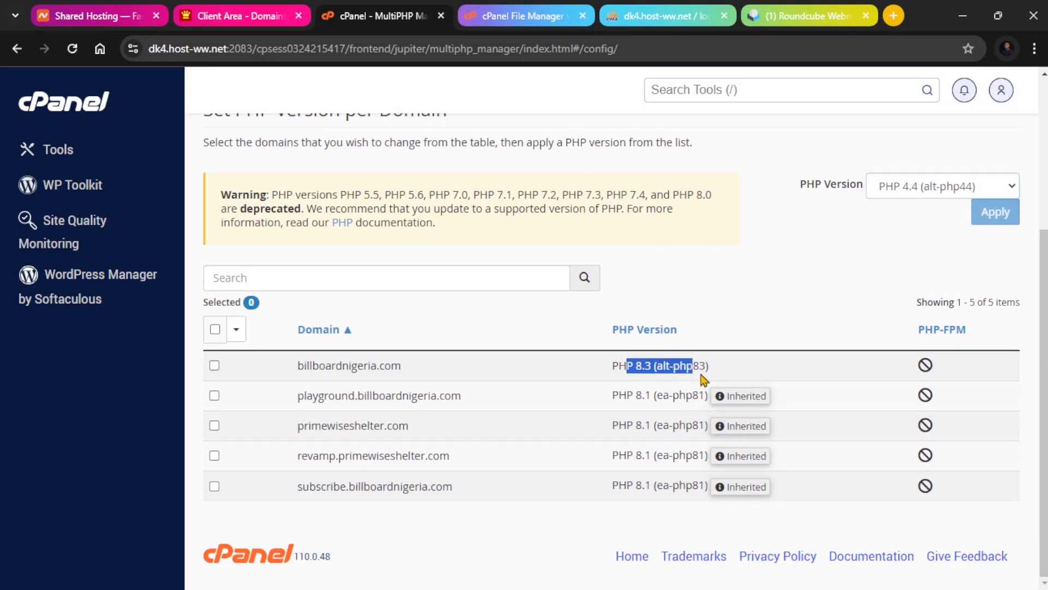
{"action": "left_click", "coordinate": [718, 288]}
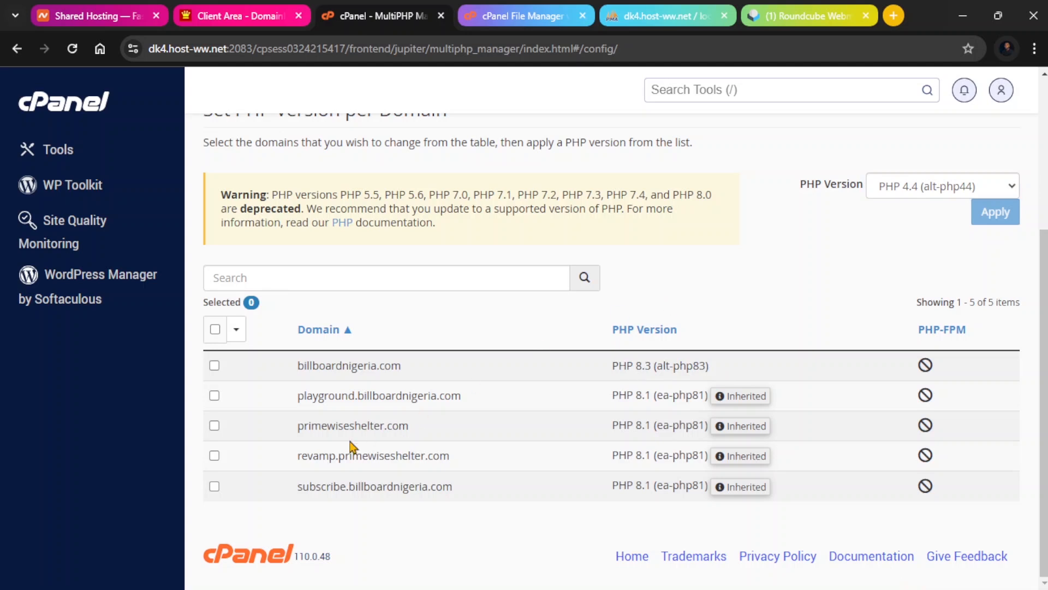
Select subscribe.billboardnigeria.com and apply PHP 8.2 (ea-php82) to it.
{"action": "left_click", "coordinate": [214, 486]}
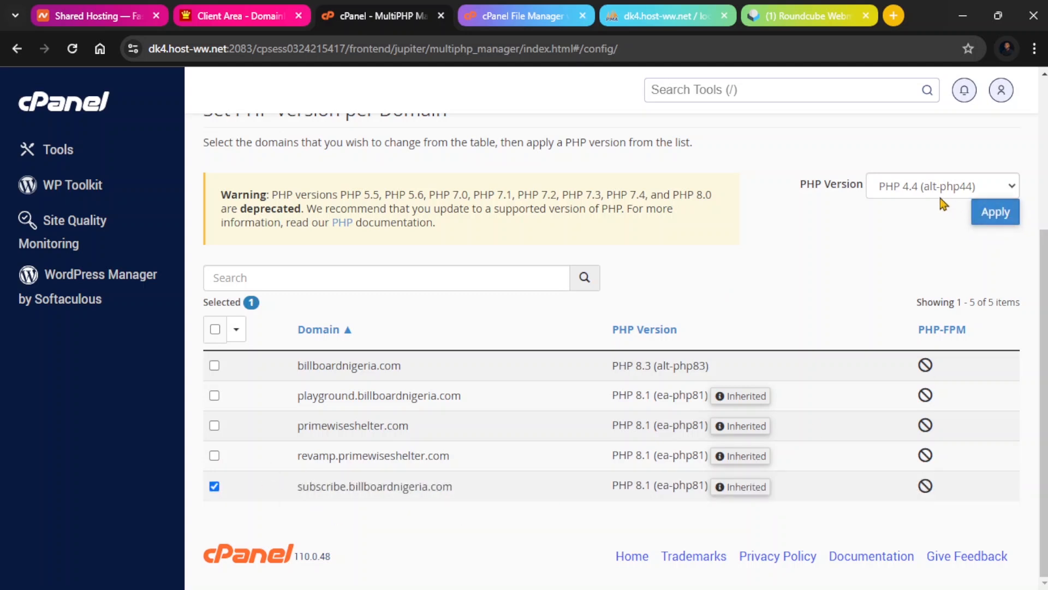
{"action": "left_click", "coordinate": [901, 197]}
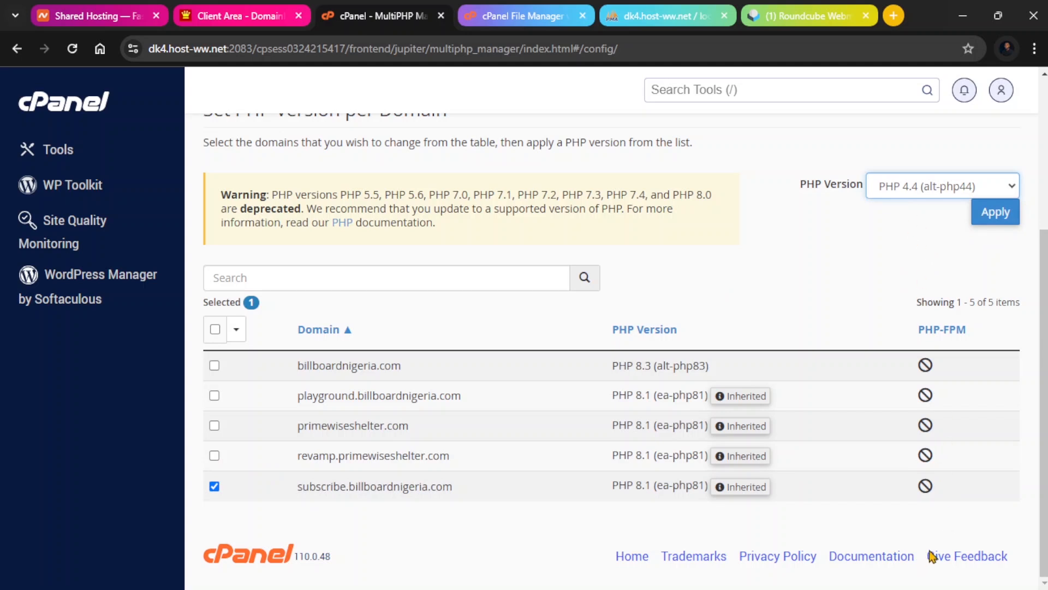
{"action": "left_click", "coordinate": [900, 561]}
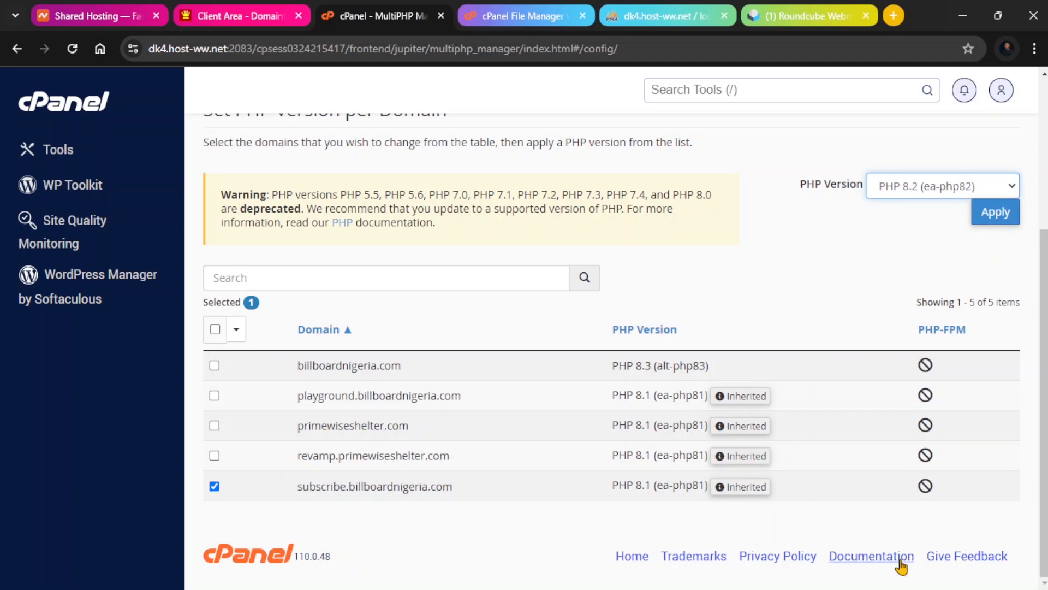
{"action": "left_click", "coordinate": [991, 213]}
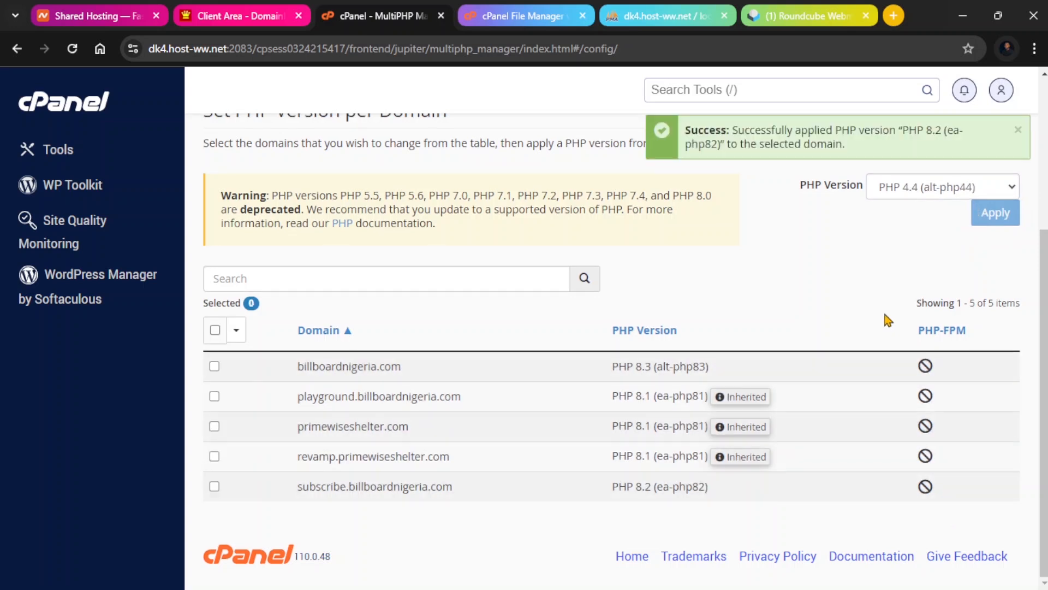
Go back to the cPanel tools and open the MultiPHP INI Editor.
{"action": "scroll", "coordinate": [420, 284], "scroll_direction": "up", "scroll_amount": 4}
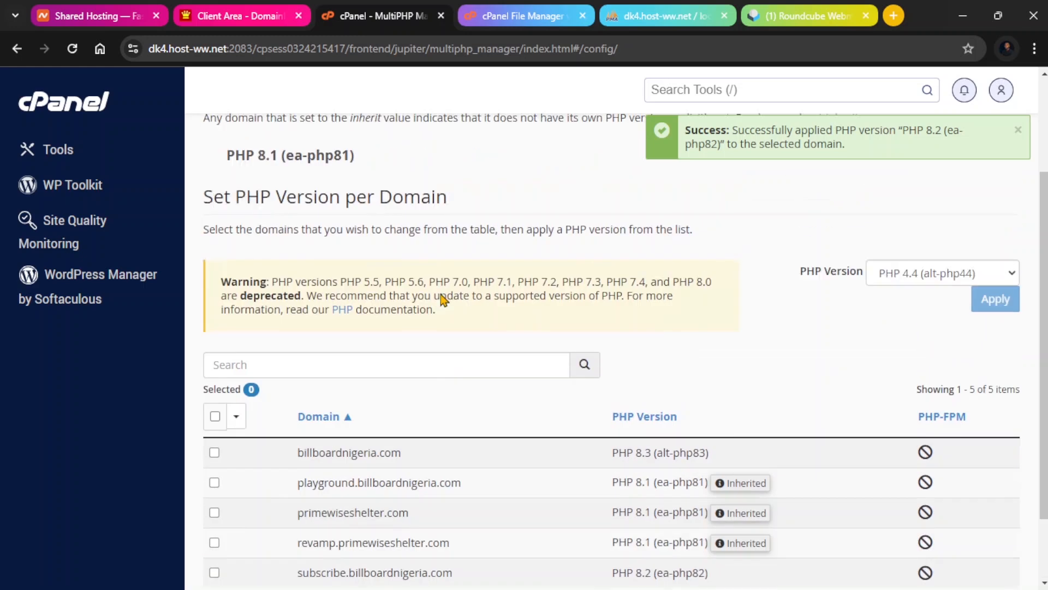
{"action": "left_click", "coordinate": [79, 112]}
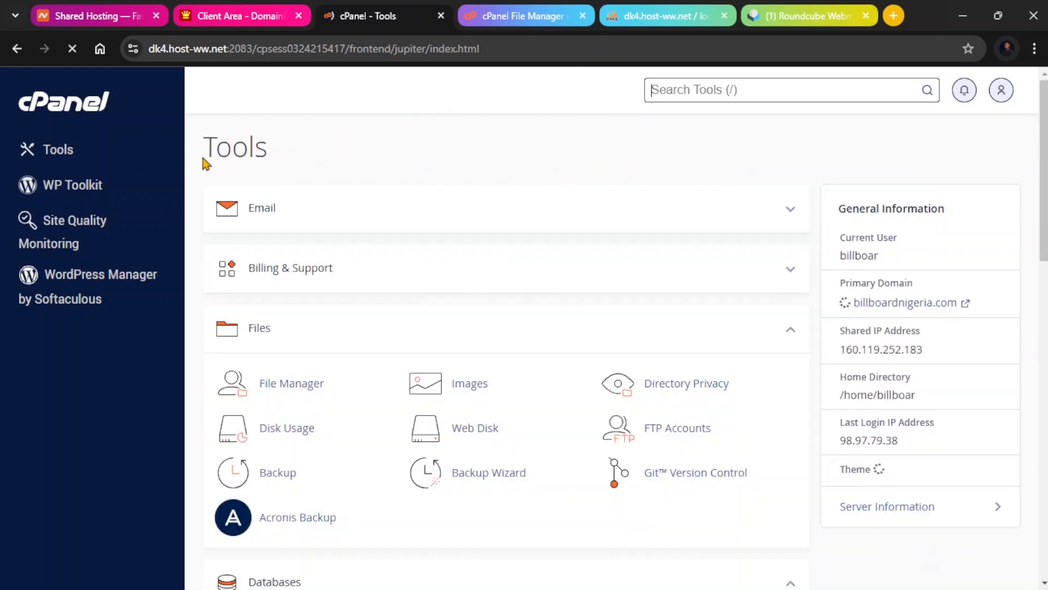
{"action": "scroll", "coordinate": [382, 207], "scroll_direction": "down", "scroll_amount": 5}
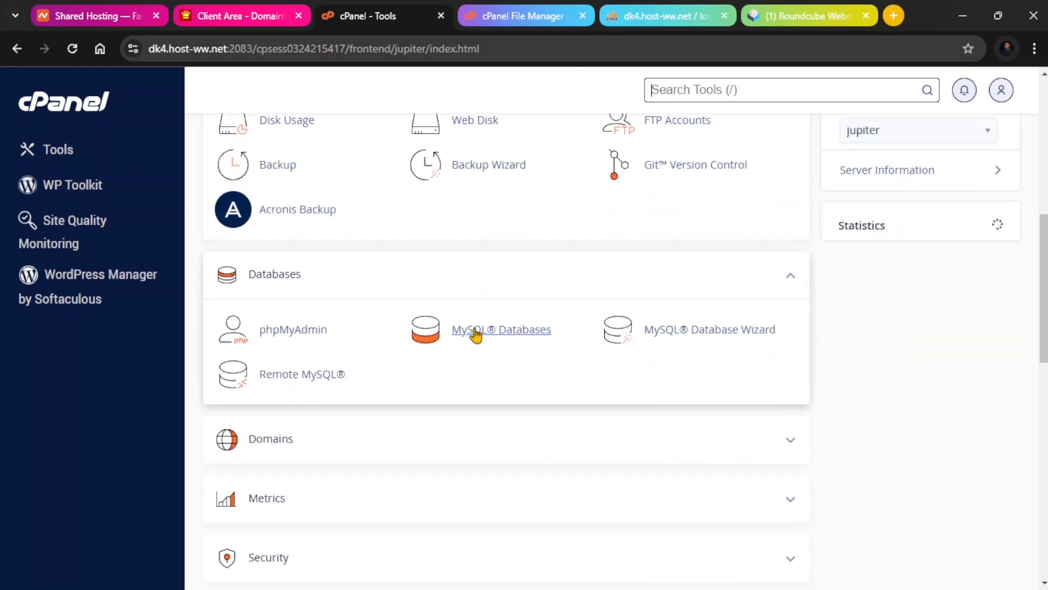
{"action": "scroll", "coordinate": [477, 333], "scroll_direction": "down", "scroll_amount": 3}
{"action": "scroll", "coordinate": [421, 308], "scroll_direction": "down", "scroll_amount": 7}
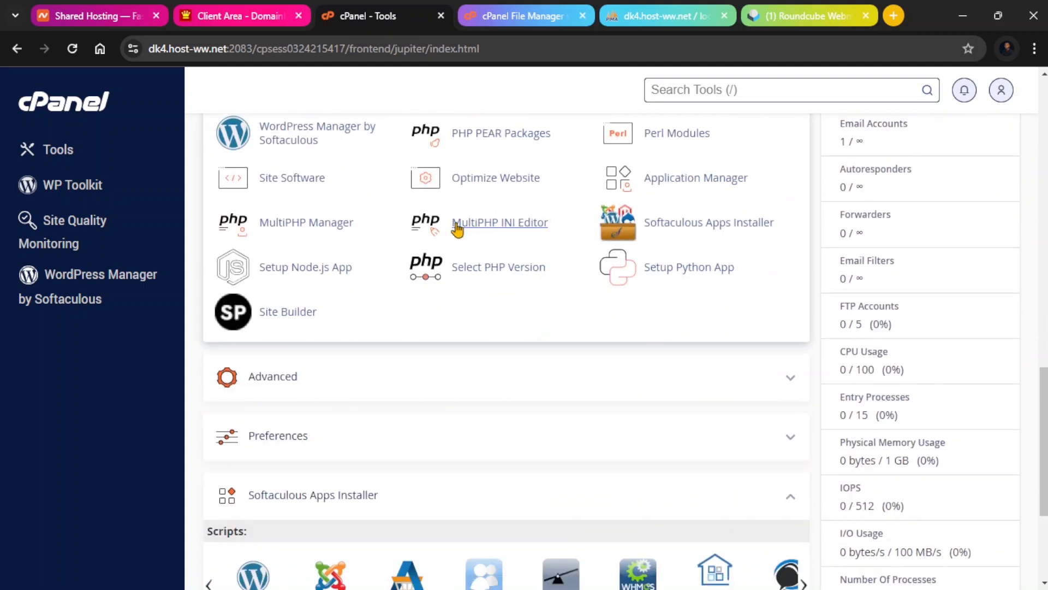
{"action": "left_click", "coordinate": [474, 234]}
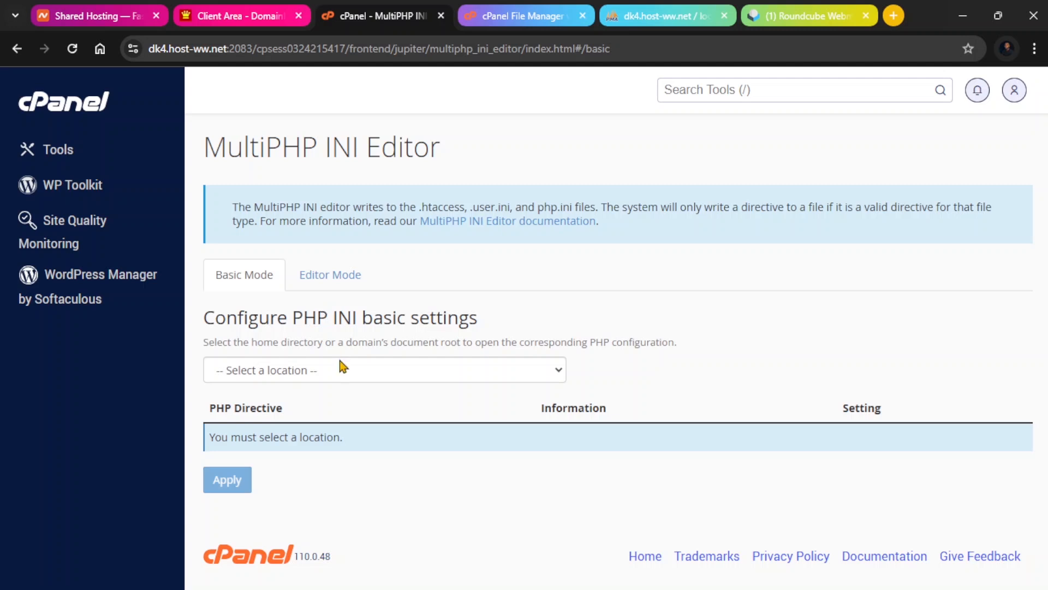
Choose subscribe.billboardnigeria.com as the location and review its basic PHP INI directives.
{"action": "left_click", "coordinate": [391, 381]}
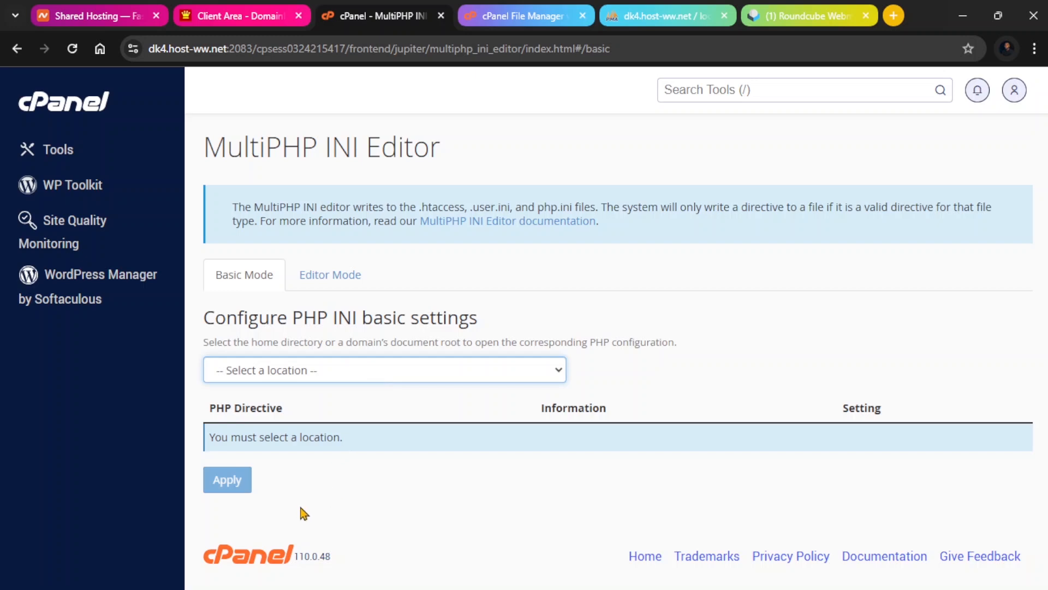
{"action": "left_click", "coordinate": [325, 527]}
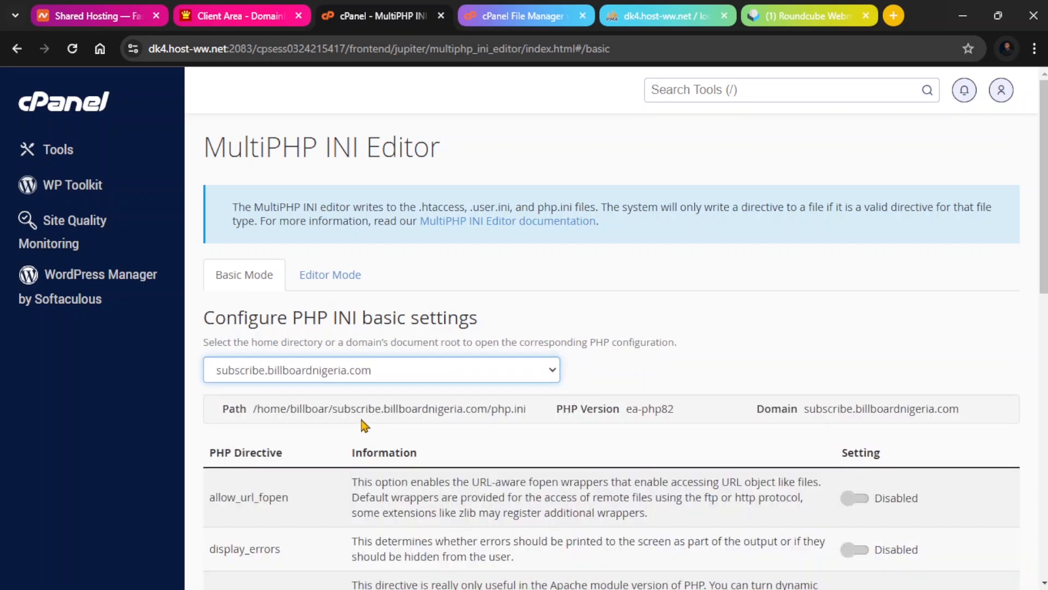
{"action": "scroll", "coordinate": [365, 406], "scroll_direction": "down", "scroll_amount": 3}
{"action": "scroll", "coordinate": [365, 404], "scroll_direction": "down", "scroll_amount": 1}
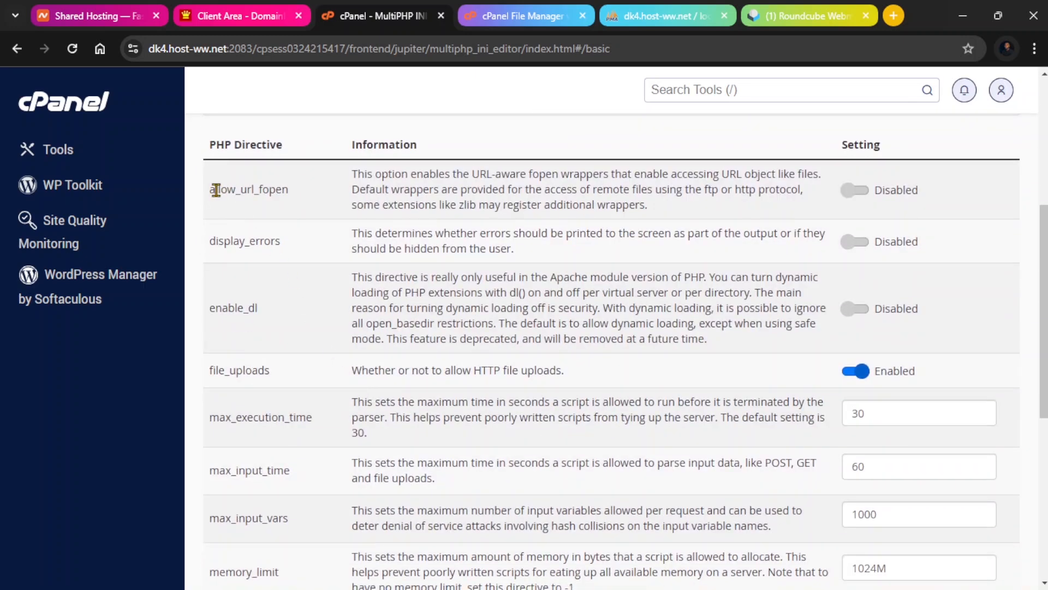
Set upload_max_filesize to 1024M for subscribe.billboardnigeria.com and apply the INI settings.
{"action": "scroll", "coordinate": [216, 189], "scroll_direction": "down", "scroll_amount": 1}
{"action": "left_click_drag", "start_coordinate": [211, 294], "coordinate": [270, 295]}
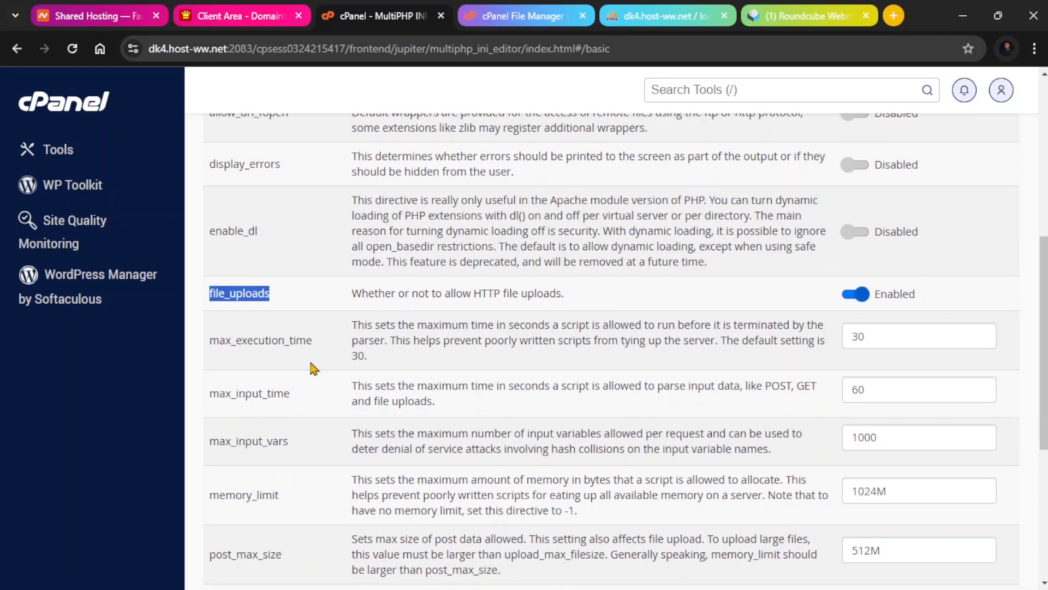
{"action": "left_click_drag", "start_coordinate": [322, 345], "coordinate": [212, 344]}
{"action": "left_click", "coordinate": [273, 341]}
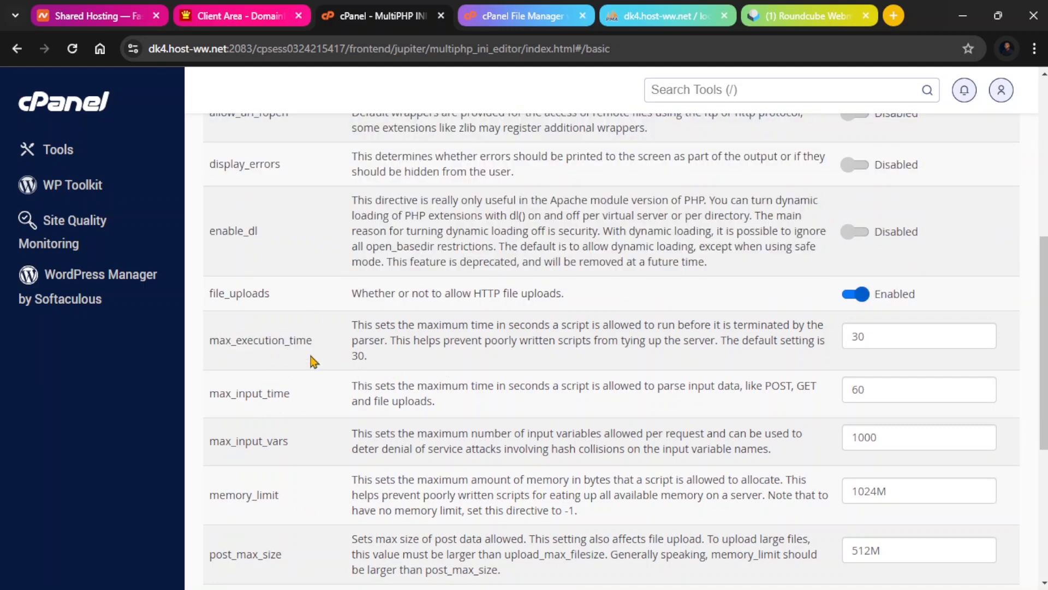
{"action": "scroll", "coordinate": [300, 368], "scroll_direction": "down", "scroll_amount": 1}
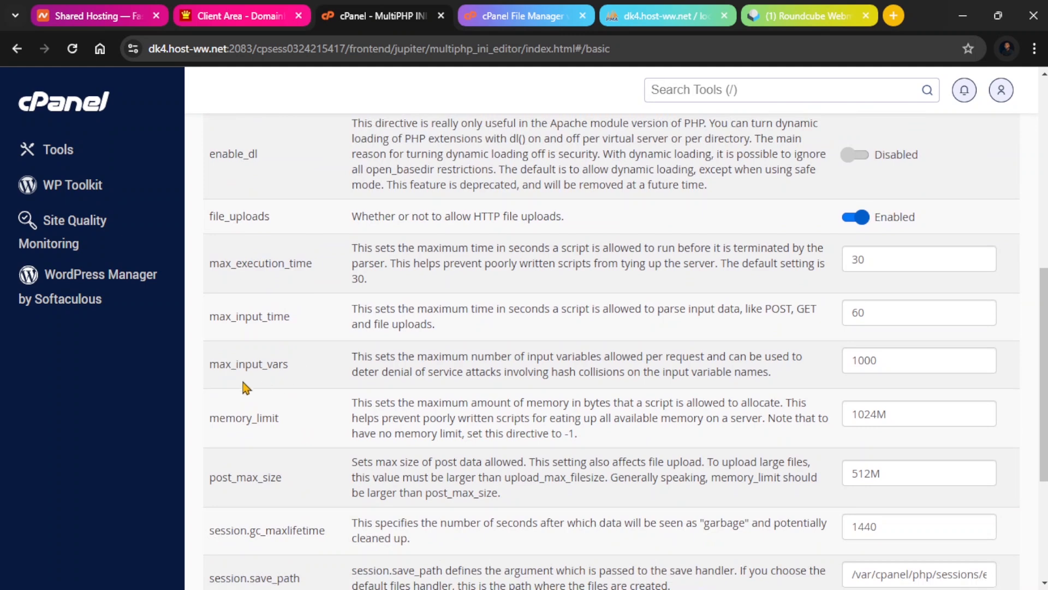
{"action": "scroll", "coordinate": [240, 377], "scroll_direction": "down", "scroll_amount": 1}
{"action": "scroll", "coordinate": [273, 421], "scroll_direction": "down", "scroll_amount": 2}
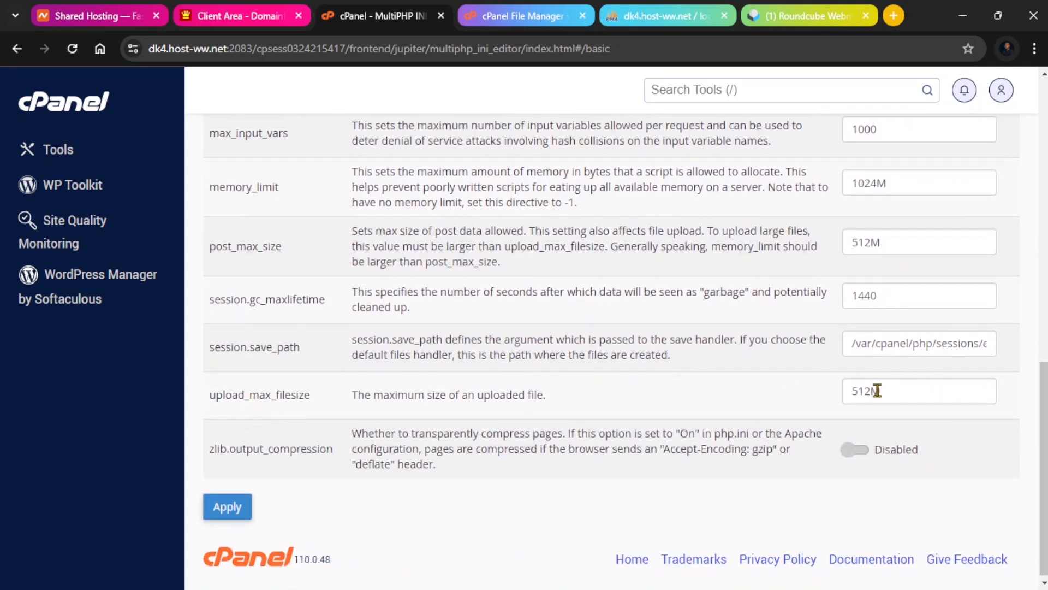
{"action": "left_click_drag", "start_coordinate": [871, 391], "coordinate": [826, 402]}
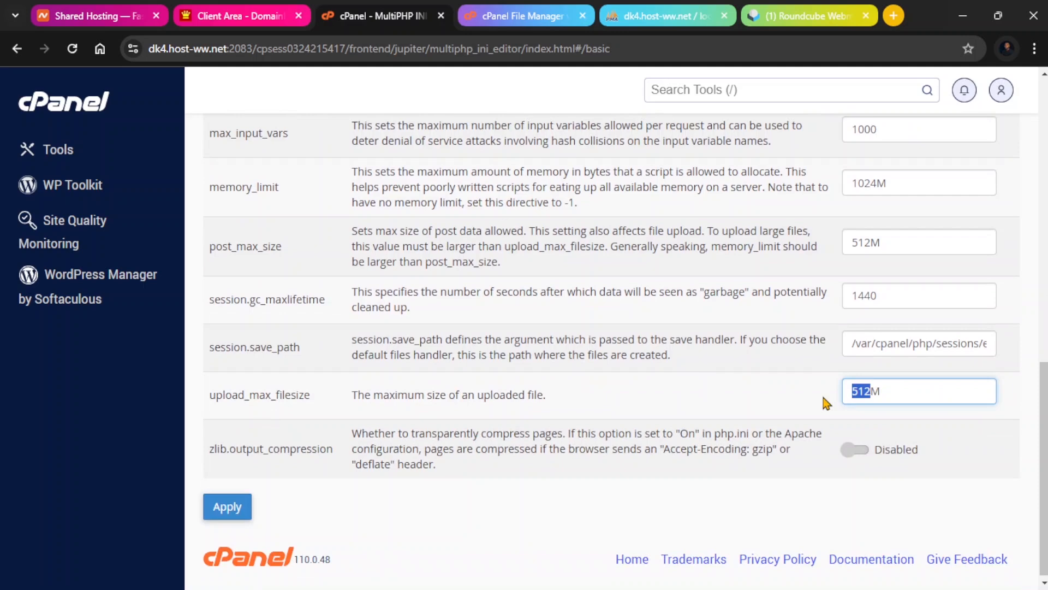
{"action": "type", "text": "1024"}
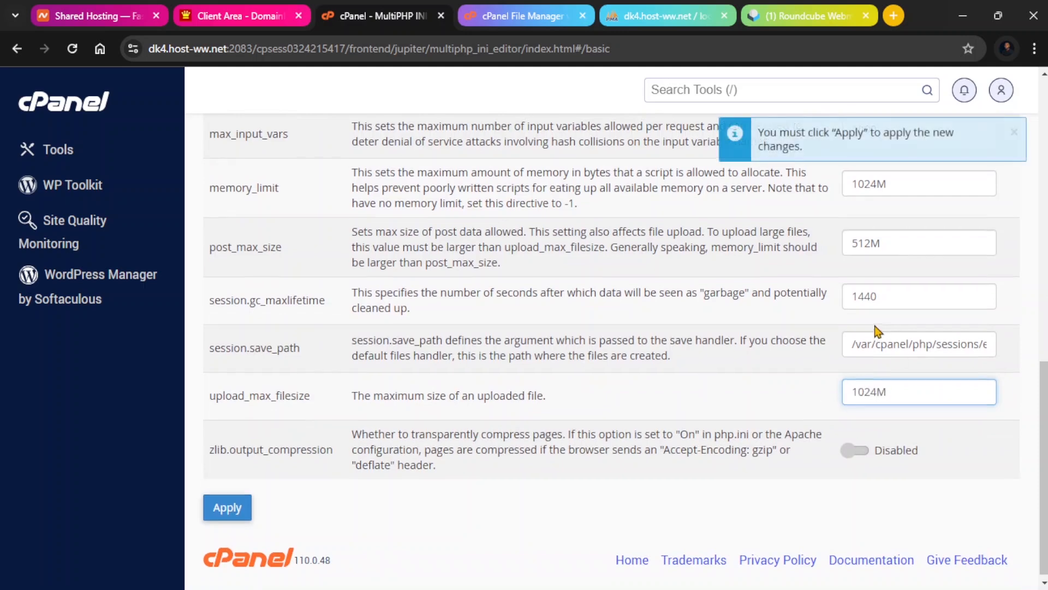
{"action": "scroll", "coordinate": [819, 338], "scroll_direction": "up", "scroll_amount": 3}
{"action": "scroll", "coordinate": [650, 440], "scroll_direction": "down", "scroll_amount": 3}
{"action": "left_click", "coordinate": [234, 513]}
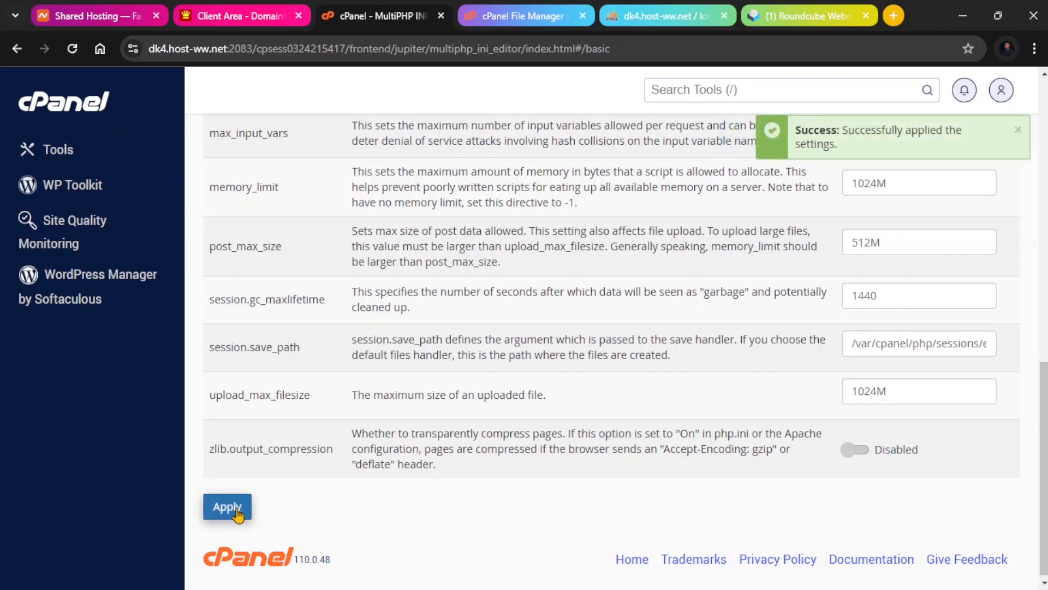
Go back from the MultiPHP INI Editor to the cPanel tools page.
{"action": "scroll", "coordinate": [338, 465], "scroll_direction": "up", "scroll_amount": 10}
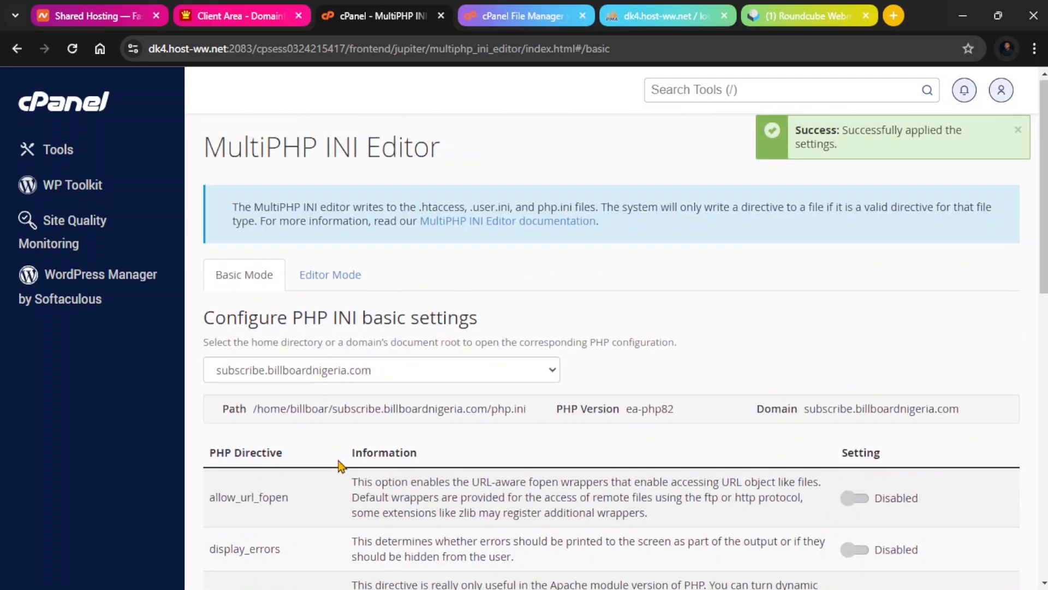
{"action": "scroll", "coordinate": [382, 420], "scroll_direction": "down", "scroll_amount": 10}
{"action": "scroll", "coordinate": [339, 436], "scroll_direction": "up", "scroll_amount": 3}
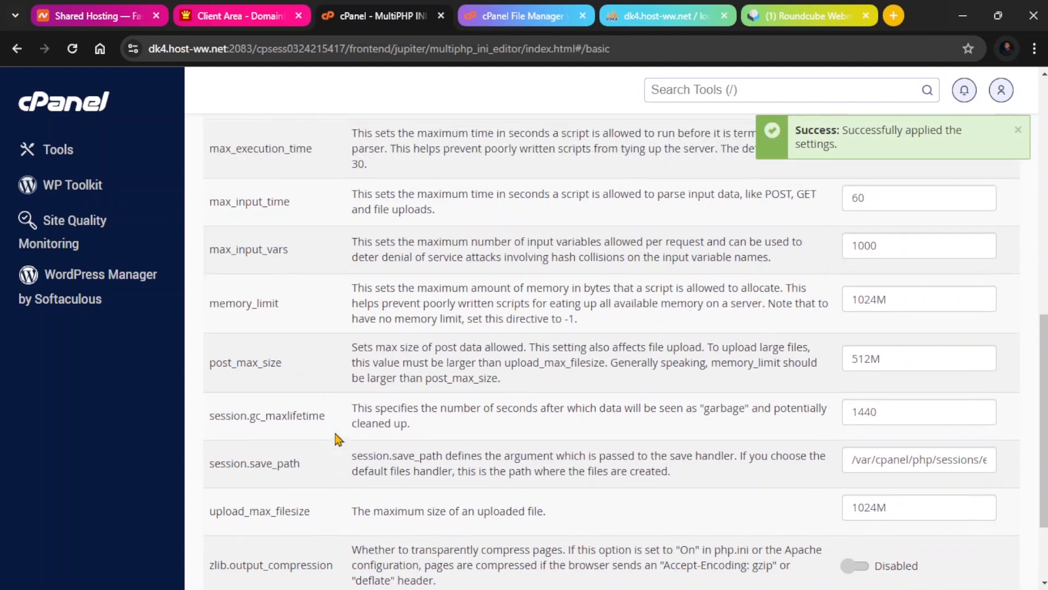
{"action": "scroll", "coordinate": [354, 464], "scroll_direction": "up", "scroll_amount": 7}
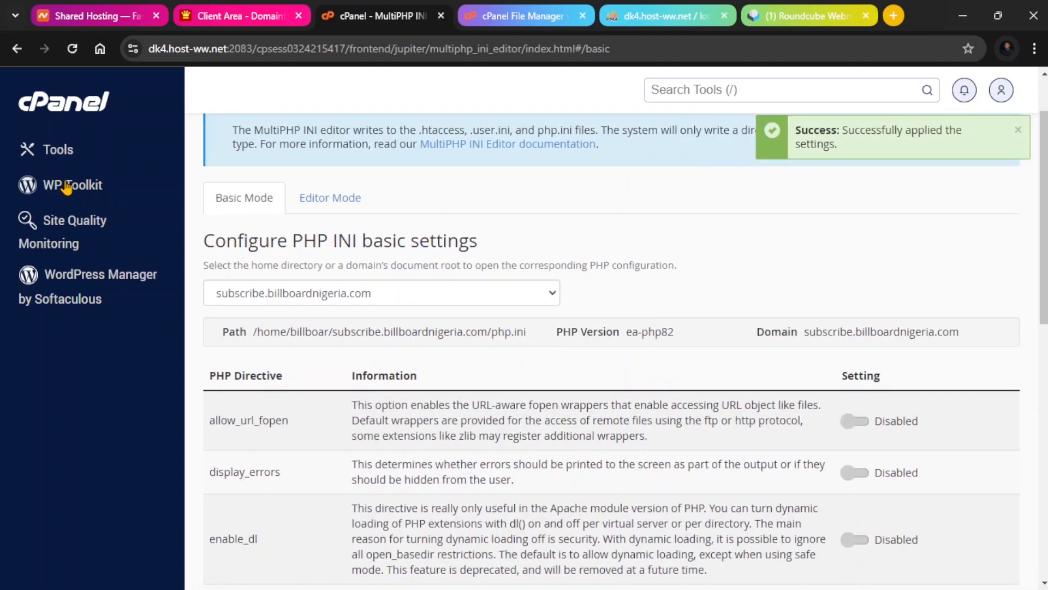
{"action": "left_click", "coordinate": [73, 108]}
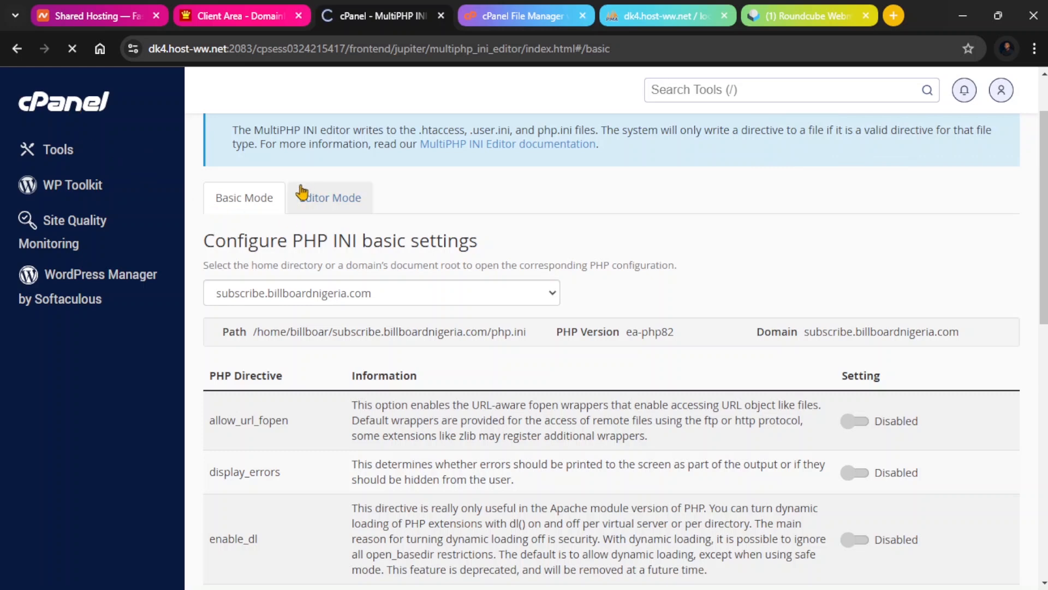
{"action": "scroll", "coordinate": [351, 238], "scroll_direction": "down", "scroll_amount": 6}
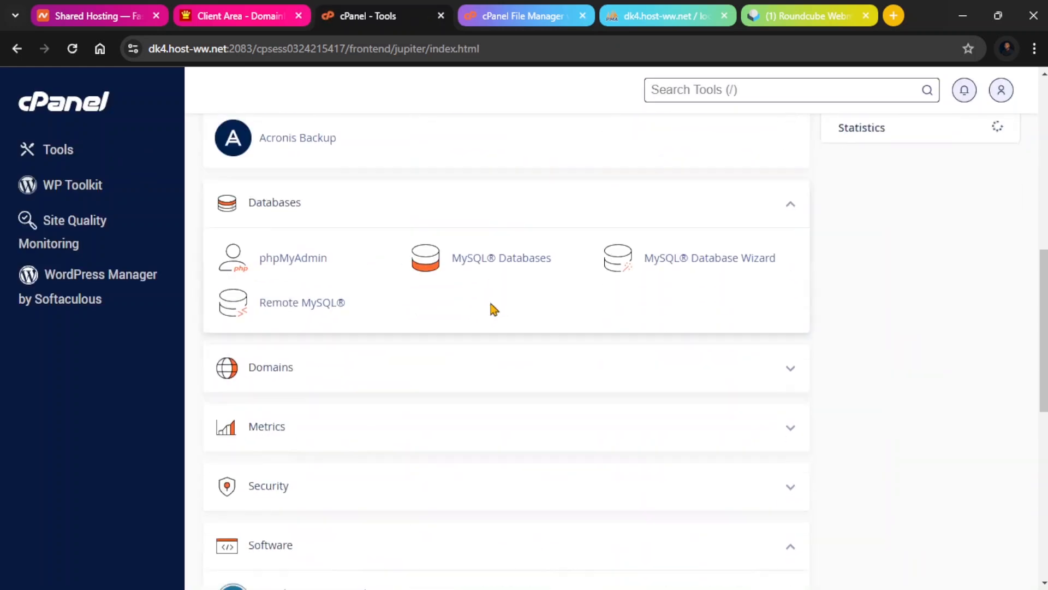
Open the Softaculous Apps Installer and start a WordPress installation.
{"action": "scroll", "coordinate": [494, 309], "scroll_direction": "down", "scroll_amount": 10}
{"action": "scroll", "coordinate": [484, 334], "scroll_direction": "up", "scroll_amount": 2}
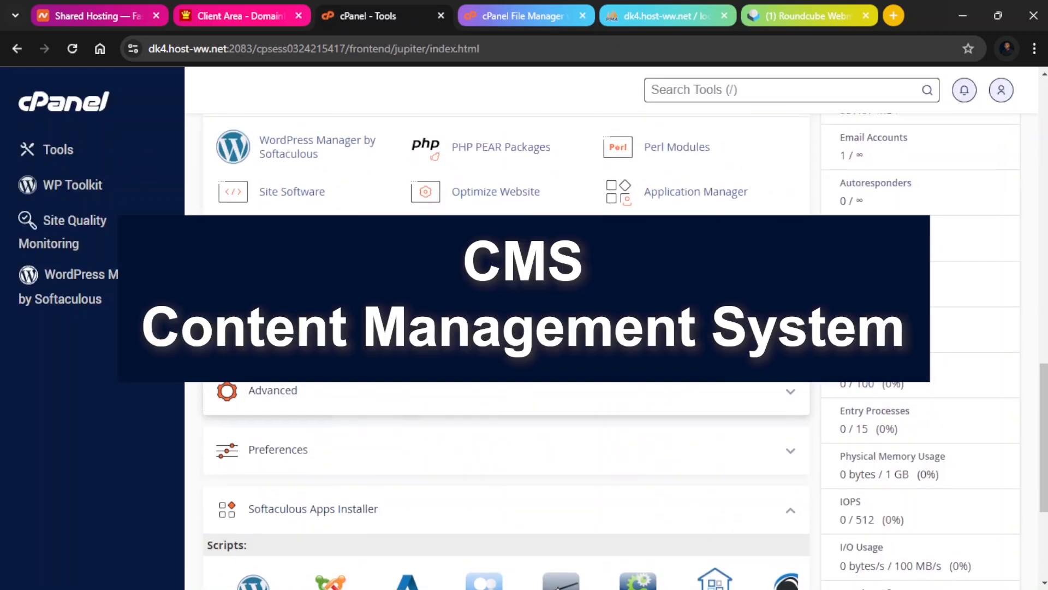
{"action": "scroll", "coordinate": [676, 265], "scroll_direction": "up", "scroll_amount": 1}
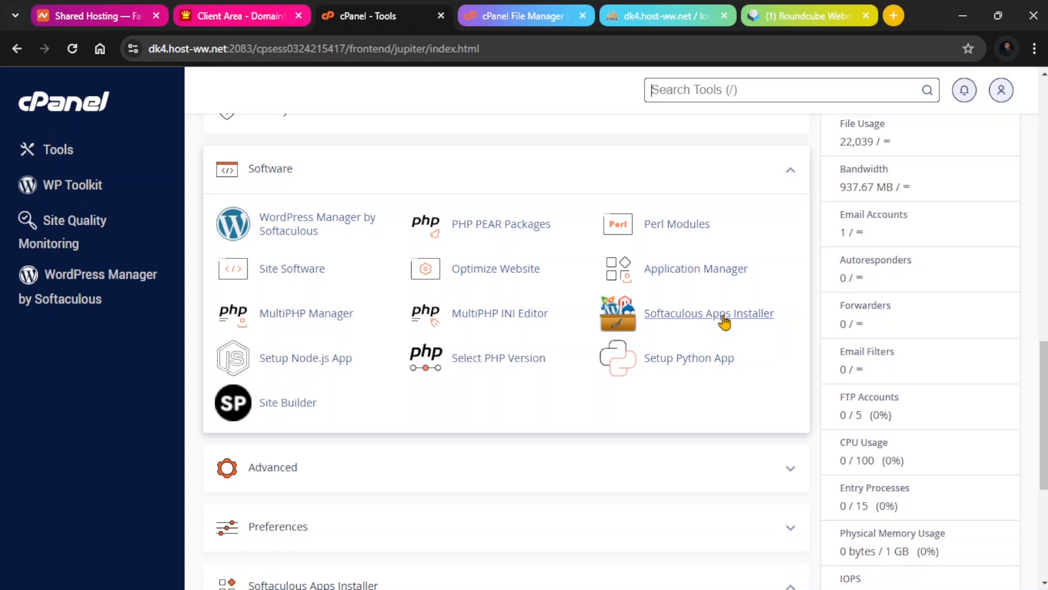
{"action": "left_click", "coordinate": [871, 528]}
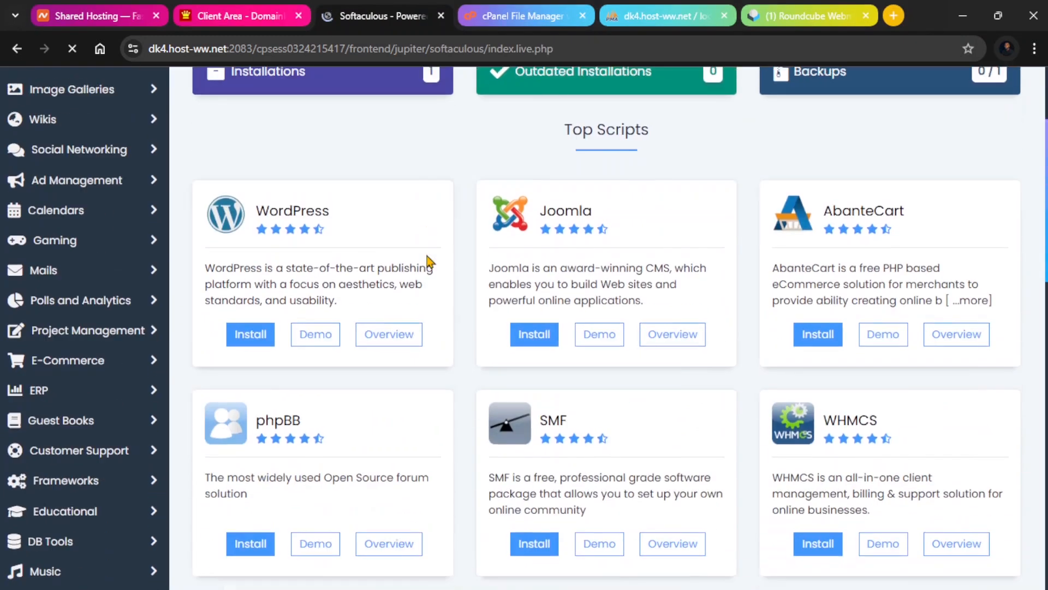
{"action": "scroll", "coordinate": [428, 264], "scroll_direction": "down", "scroll_amount": 1}
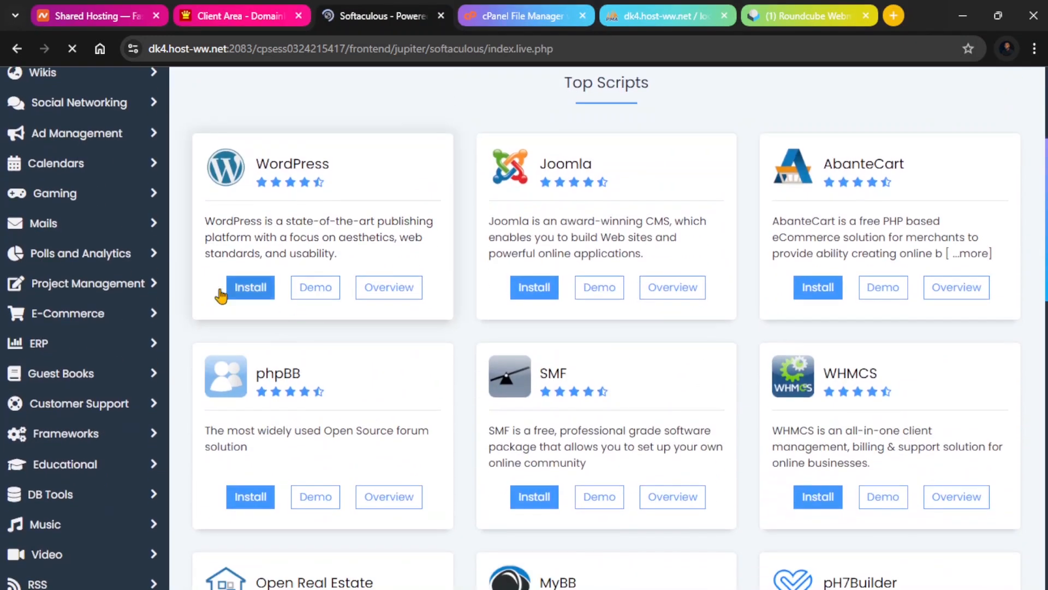
{"action": "left_click", "coordinate": [253, 291]}
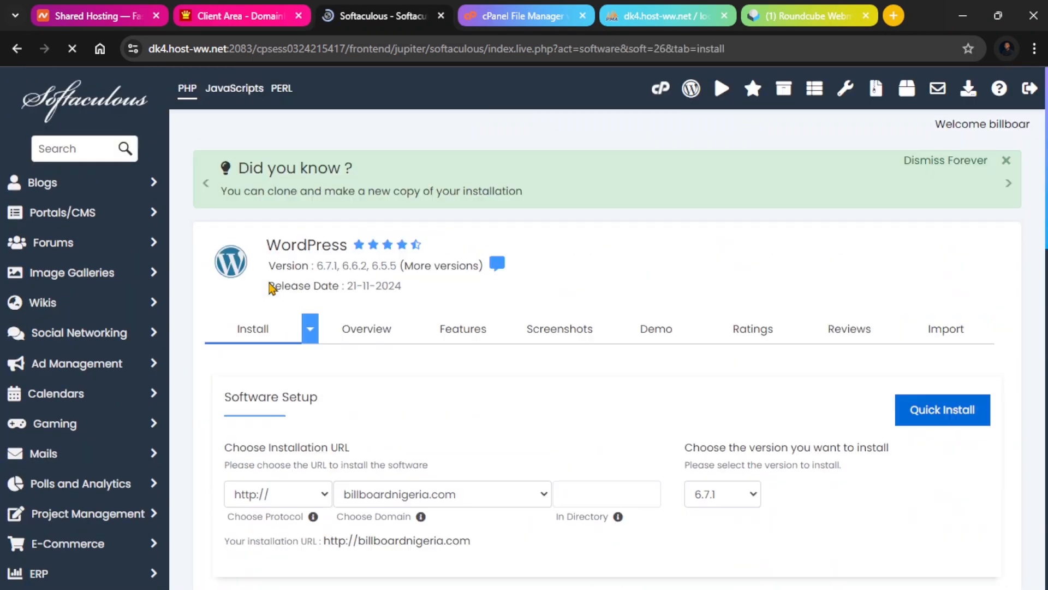
Choose subscribe.billboardnigeria.com as the WordPress installation domain, keeping version 6.7.1.
{"action": "scroll", "coordinate": [327, 290], "scroll_direction": "down", "scroll_amount": 6}
{"action": "left_click", "coordinate": [543, 186]}
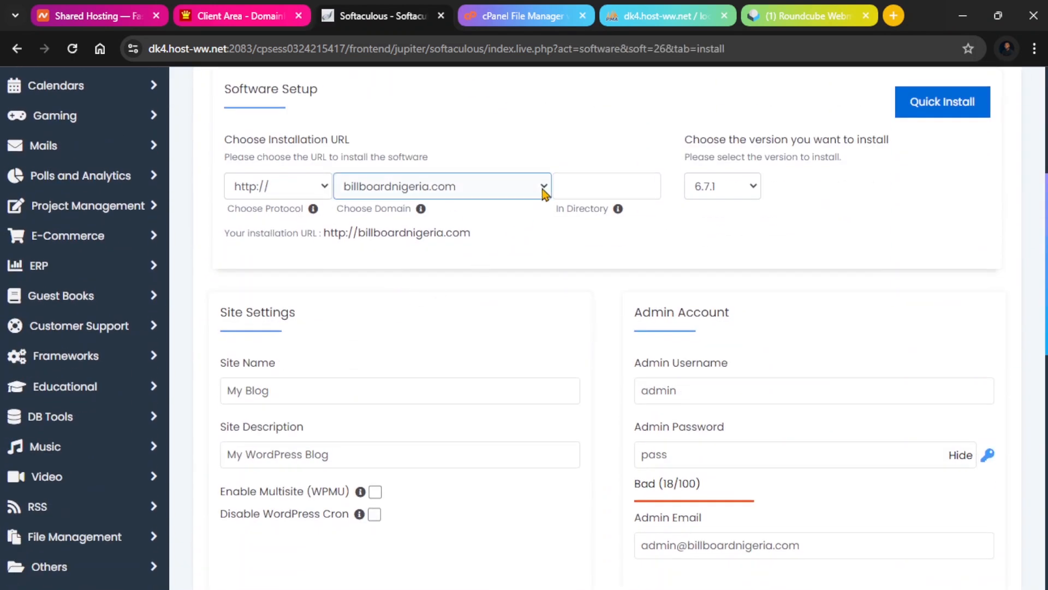
{"action": "left_click", "coordinate": [418, 256]}
{"action": "left_click", "coordinate": [721, 186]}
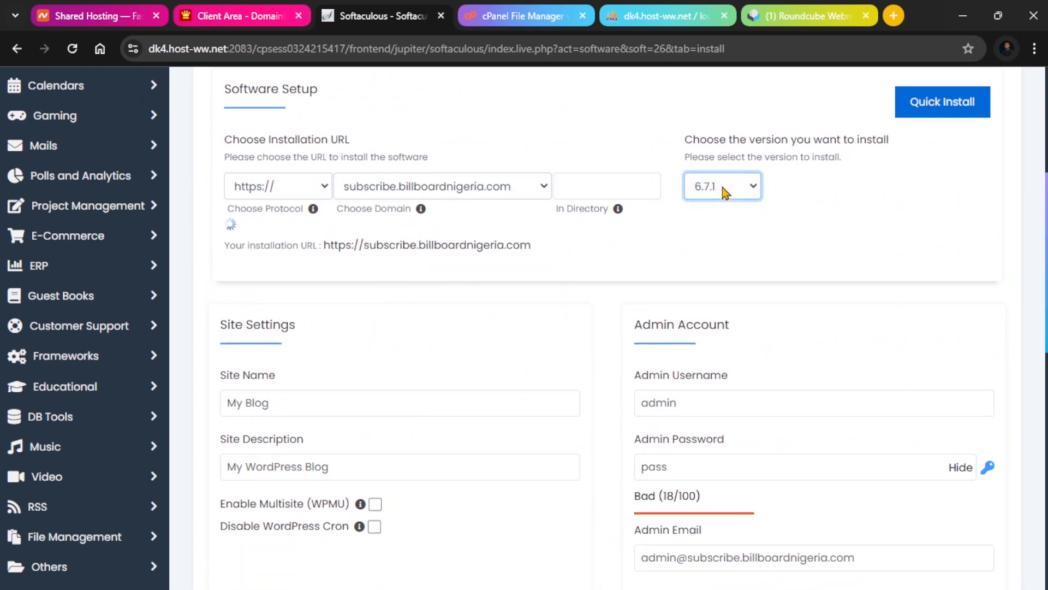
{"action": "left_click", "coordinate": [668, 155]}
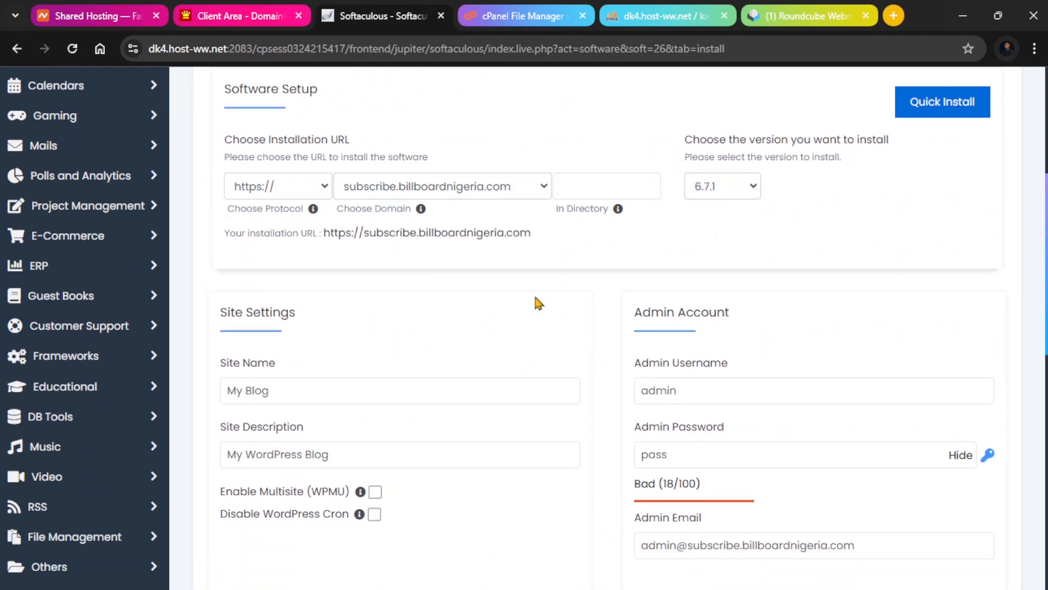
Set the WordPress site name to Tutorial Site.
{"action": "scroll", "coordinate": [537, 300], "scroll_direction": "down", "scroll_amount": 3}
{"action": "left_click", "coordinate": [306, 240]}
{"action": "left_click_drag", "start_coordinate": [225, 236], "coordinate": [276, 239]}
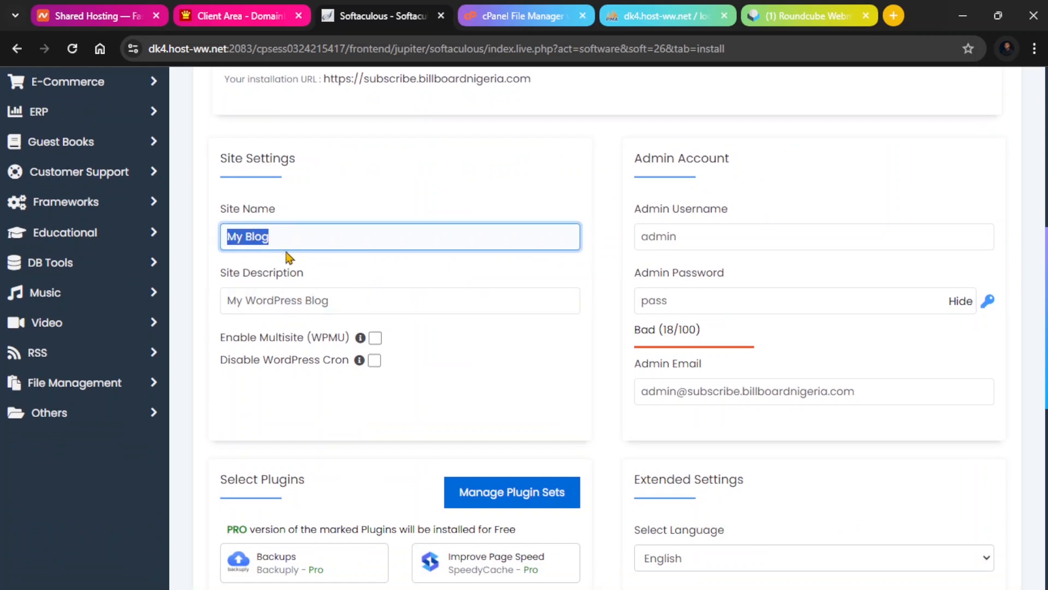
{"action": "type", "text": "Tutori"}
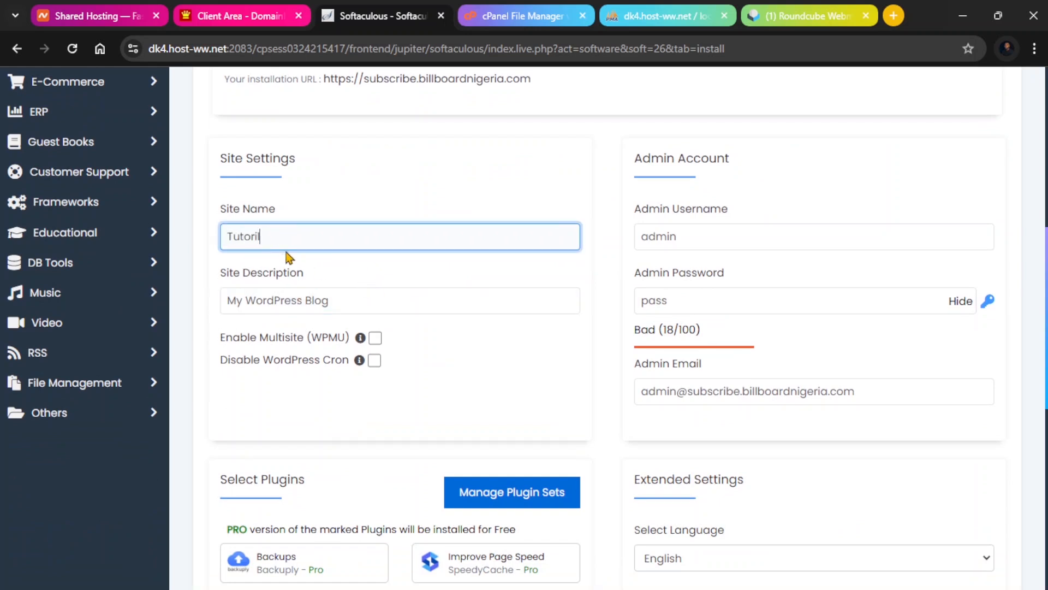
{"action": "type", "text": "al SIte"}
{"action": "left_click", "coordinate": [280, 240]}
{"action": "key", "text": "BackSpace"}
{"action": "type", "text": "i"}
Set the site description to This is a tagline.
{"action": "triple_click", "coordinate": [286, 299]}
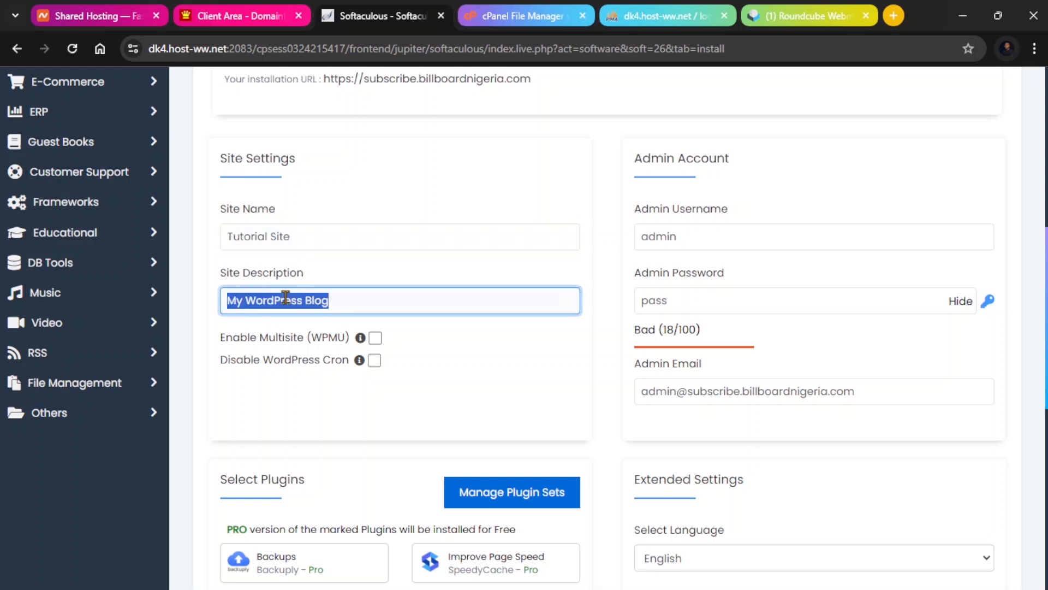
{"action": "type", "text": "Thid "}
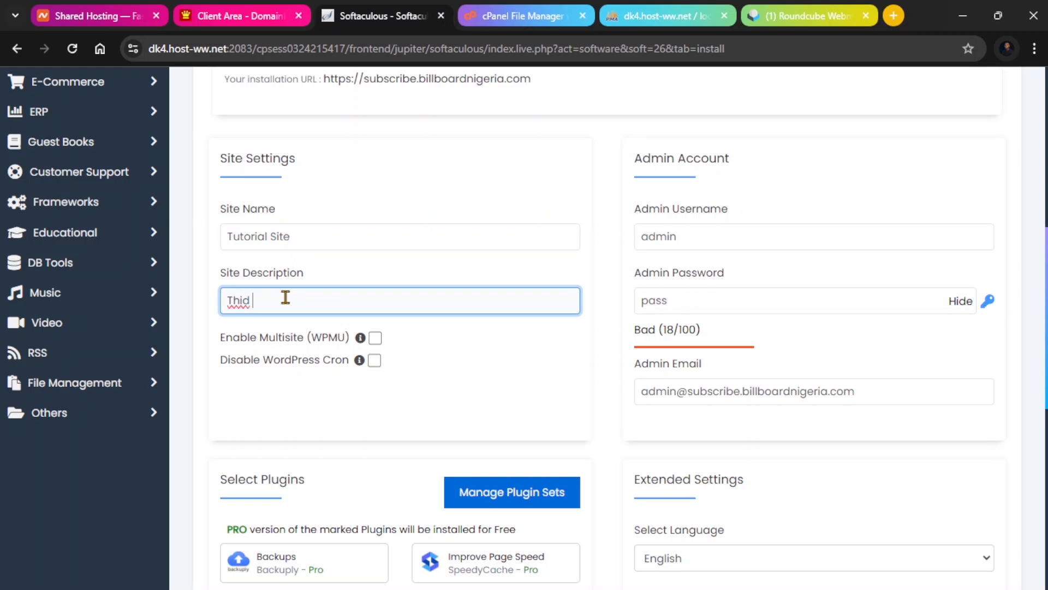
{"action": "type", "text": "s id"}
{"action": "key", "text": "BackSpace"}
{"action": "type", "text": "a tagline"}
Replace the default admin username with the chosen admin username.
{"action": "scroll", "coordinate": [285, 299], "scroll_direction": "down", "scroll_amount": 3}
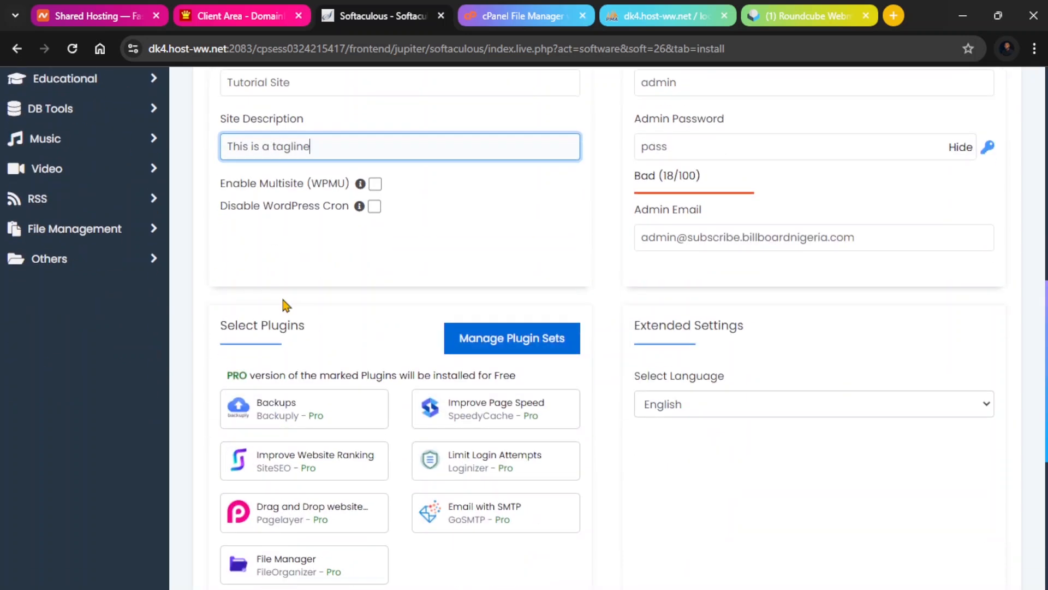
{"action": "left_click", "coordinate": [325, 258]}
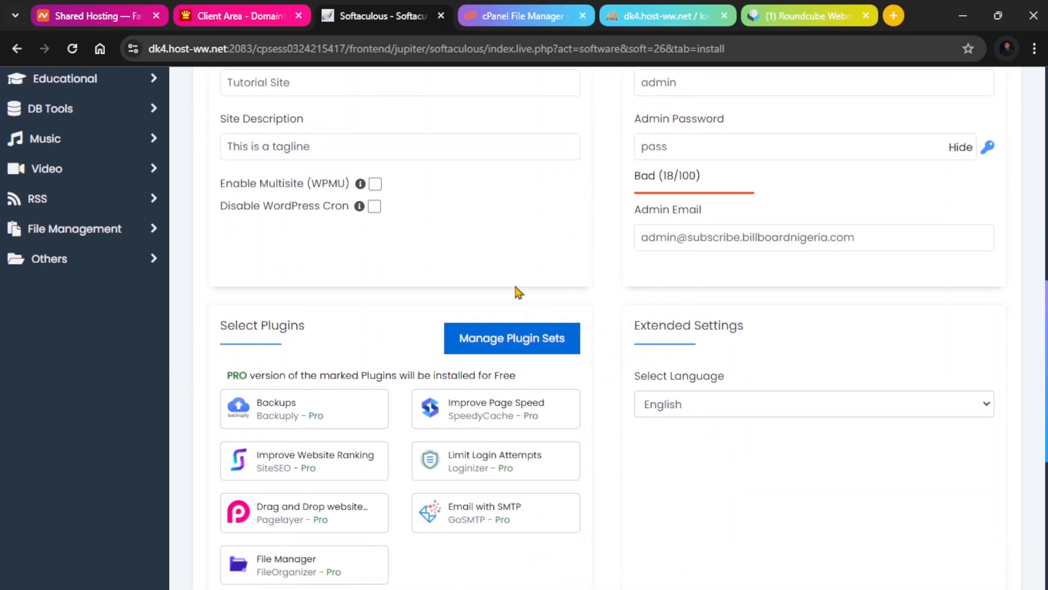
{"action": "scroll", "coordinate": [796, 398], "scroll_direction": "up", "scroll_amount": 5}
{"action": "left_click", "coordinate": [677, 330]}
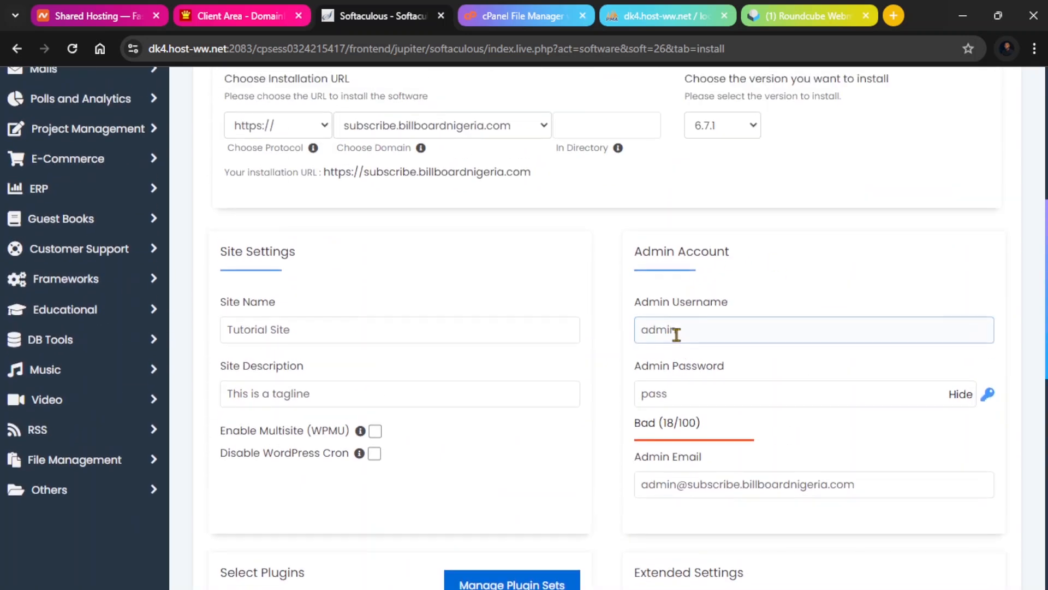
{"action": "double_click", "coordinate": [675, 331]}
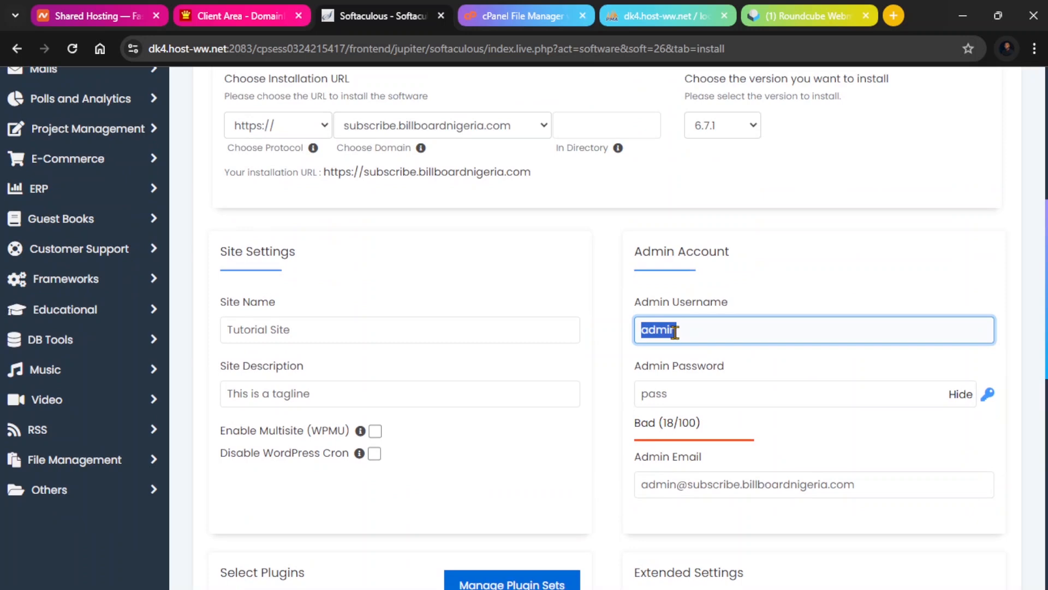
{"action": "type", "text": "Sage"}
Replace the default admin password with a strong new password.
{"action": "scroll", "coordinate": [680, 339], "scroll_direction": "down", "scroll_amount": 1}
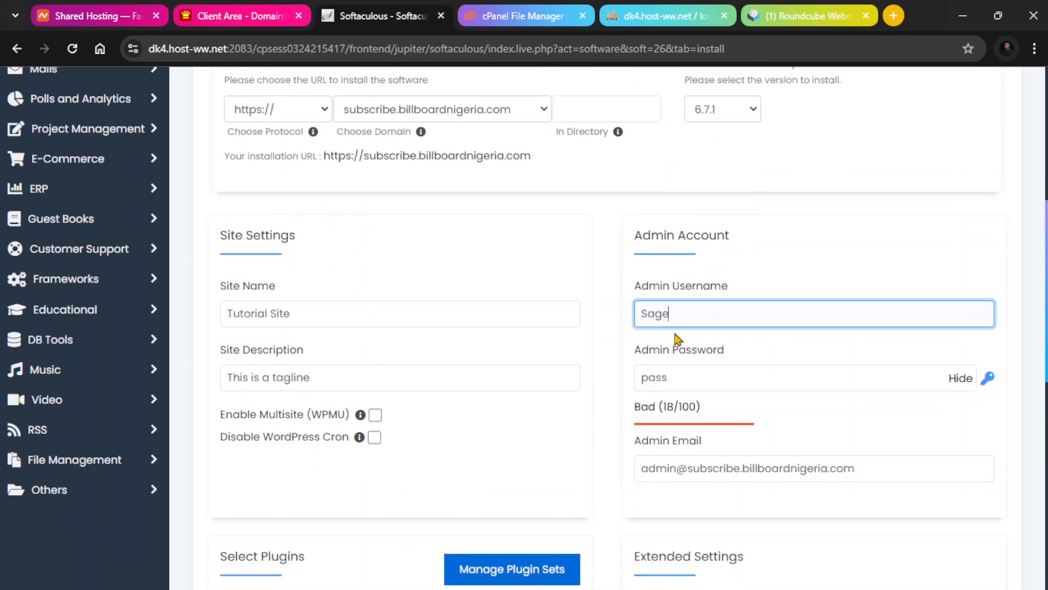
{"action": "left_click", "coordinate": [652, 382]}
{"action": "double_click", "coordinate": [652, 382]}
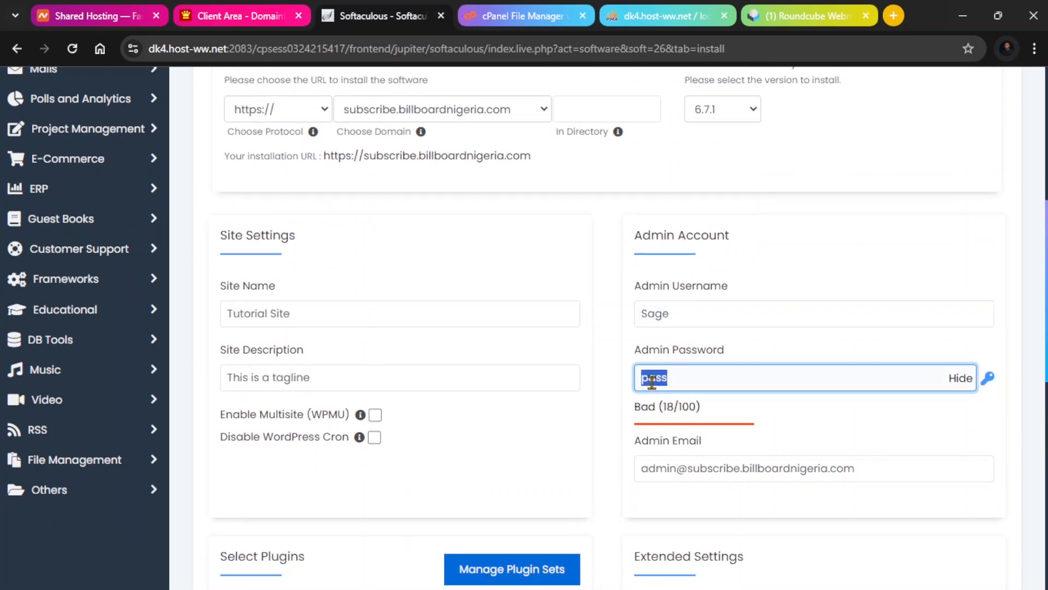
{"action": "left_click", "coordinate": [962, 379]}
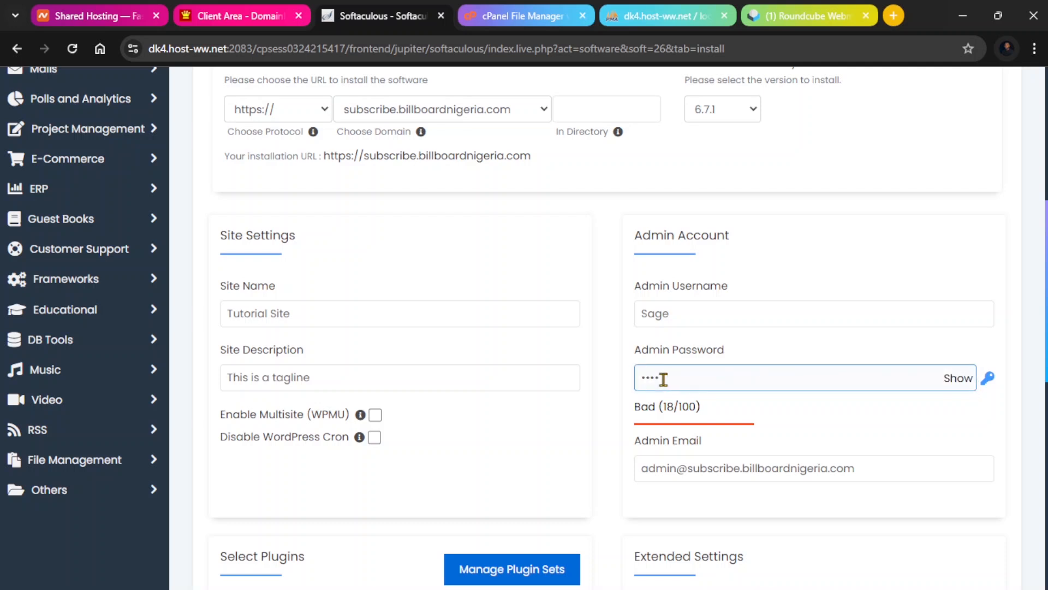
{"action": "double_click", "coordinate": [651, 377]}
{"action": "type", "text": "•••••"}
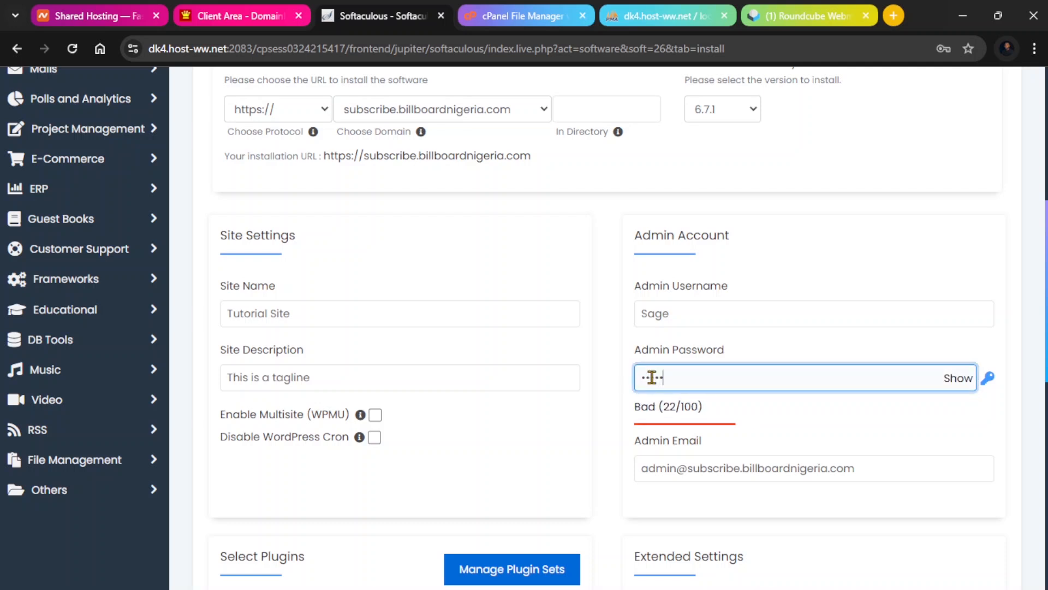
{"action": "type", "text": "•"}
{"action": "key", "text": "BackSpace"}
{"action": "key", "text": "BackSpace"}
{"action": "key", "text": "BackSpace"}
{"action": "key", "text": "BackSpace"}
{"action": "key", "text": "BackSpace"}
{"action": "key", "text": "BackSpace"}
{"action": "type", "text": "••••••••"}
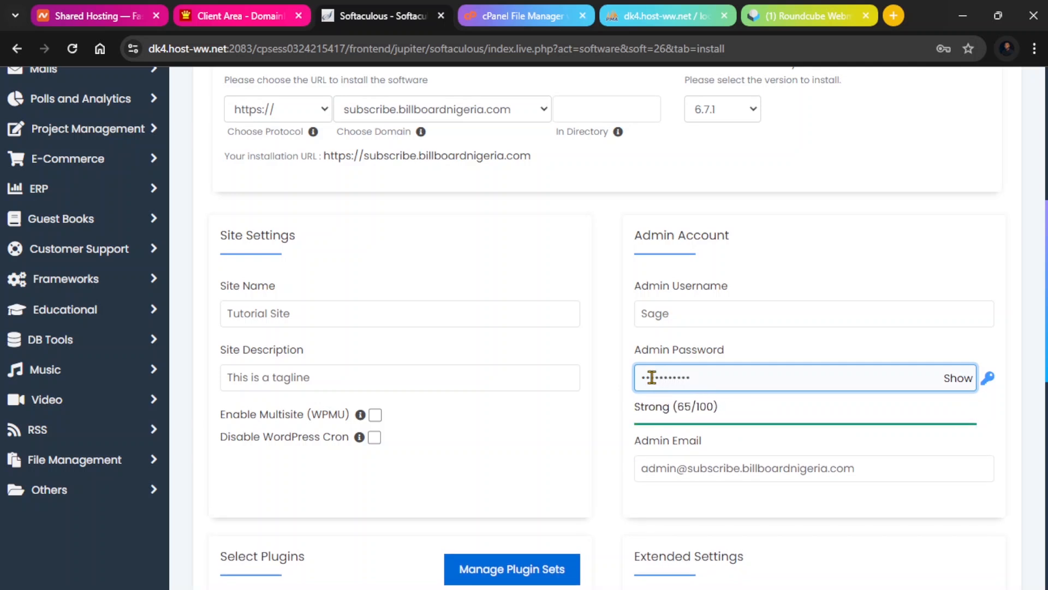
{"action": "type", "text": "••"}
Fill in the admin e-mail address on the subscribe subdomain.
{"action": "scroll", "coordinate": [671, 373], "scroll_direction": "down", "scroll_amount": 3}
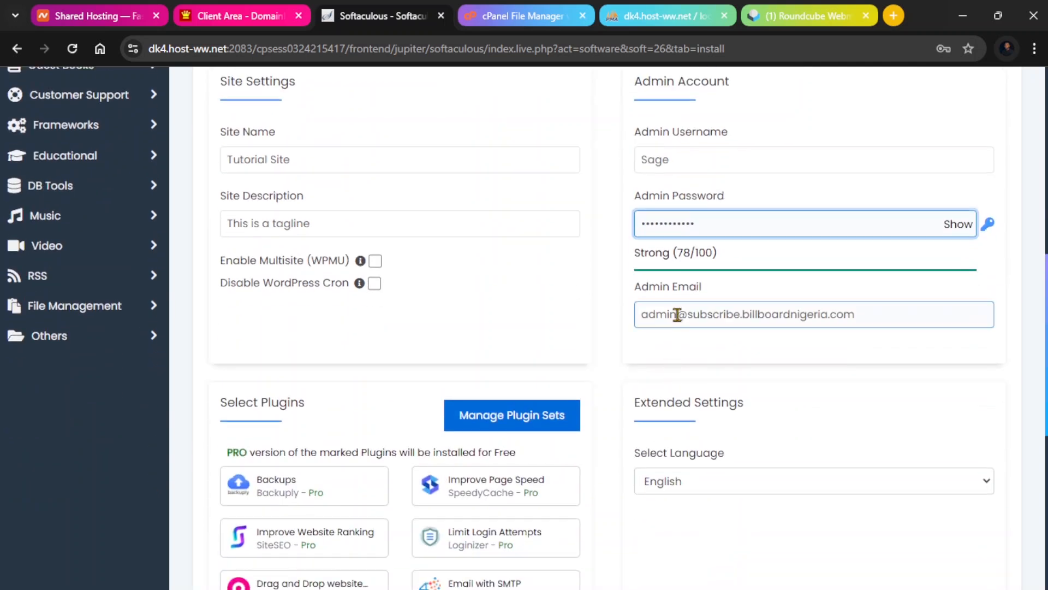
{"action": "double_click", "coordinate": [677, 314]}
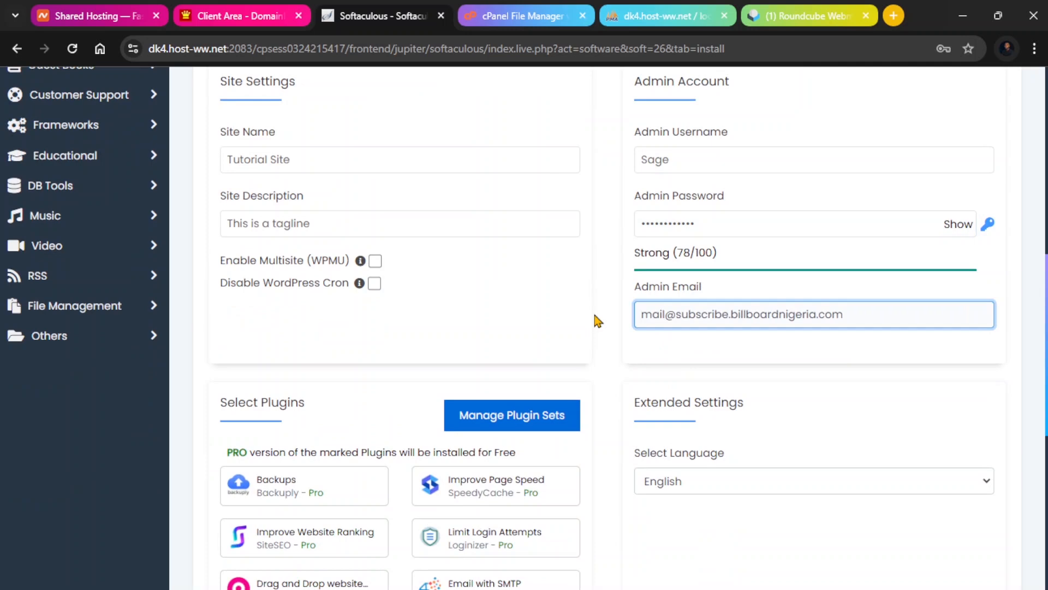
Expand the advanced options and set the database name to subscribe_build.
{"action": "scroll", "coordinate": [633, 362], "scroll_direction": "down", "scroll_amount": 8}
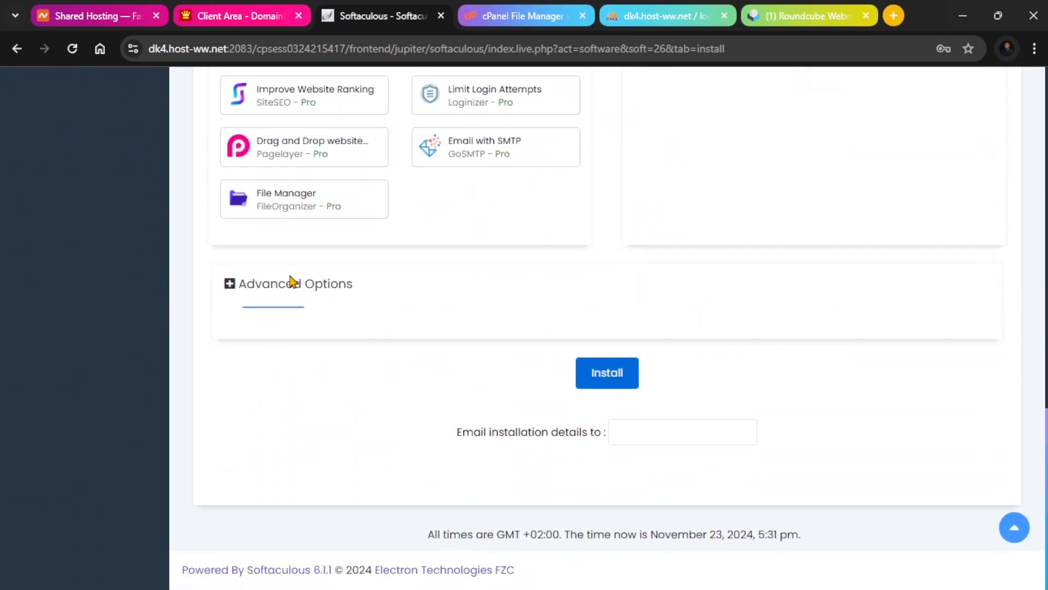
{"action": "left_click", "coordinate": [291, 281]}
{"action": "scroll", "coordinate": [355, 264], "scroll_direction": "down", "scroll_amount": 1}
{"action": "double_click", "coordinate": [324, 298]}
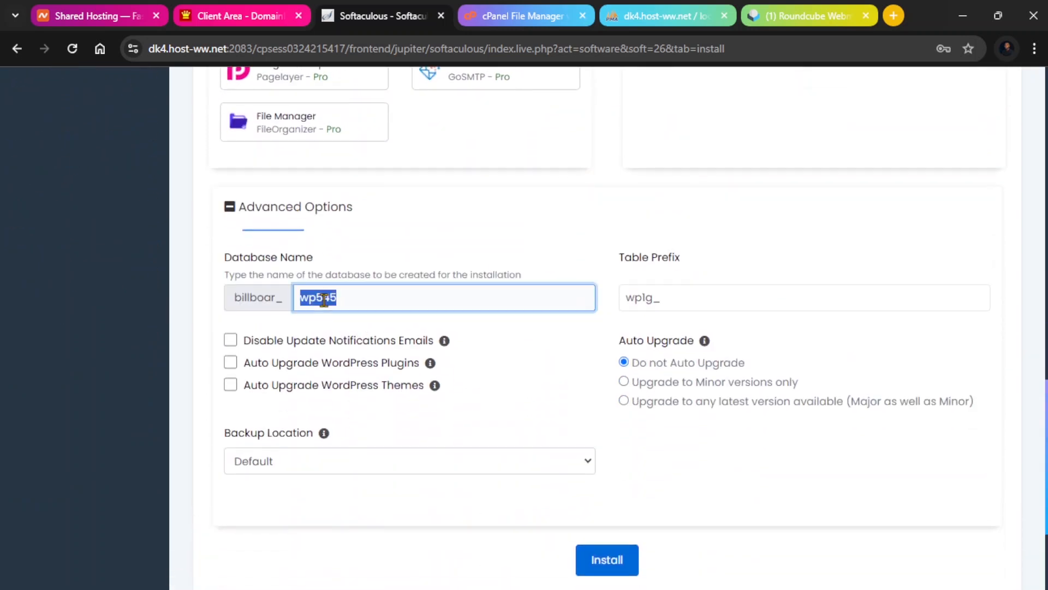
{"action": "type", "text": "subscribebuild"}
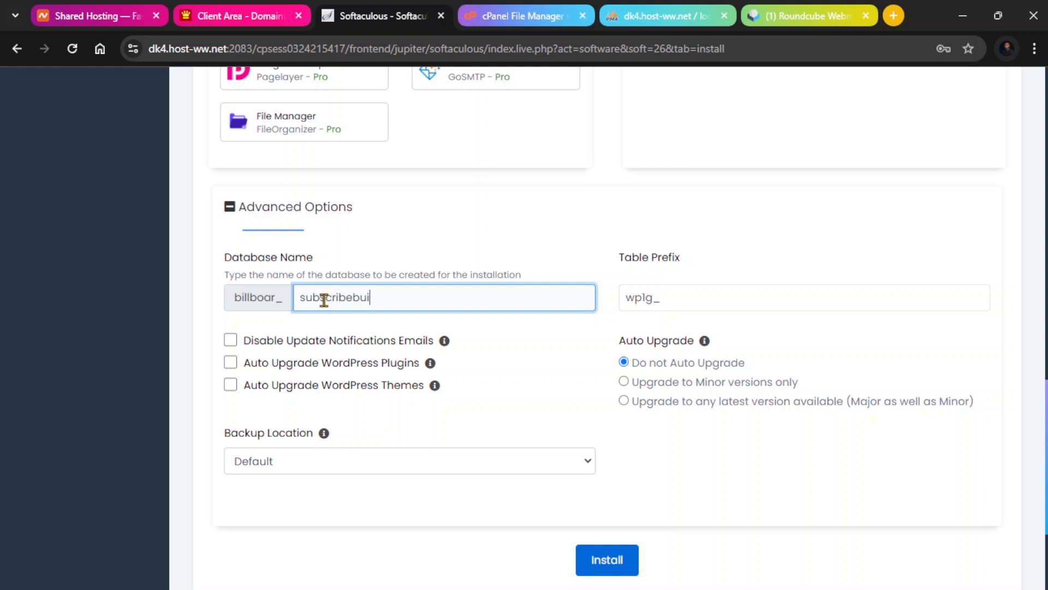
{"action": "left_click", "coordinate": [355, 298]}
{"action": "type", "text": "_"}
{"action": "left_click", "coordinate": [423, 302]}
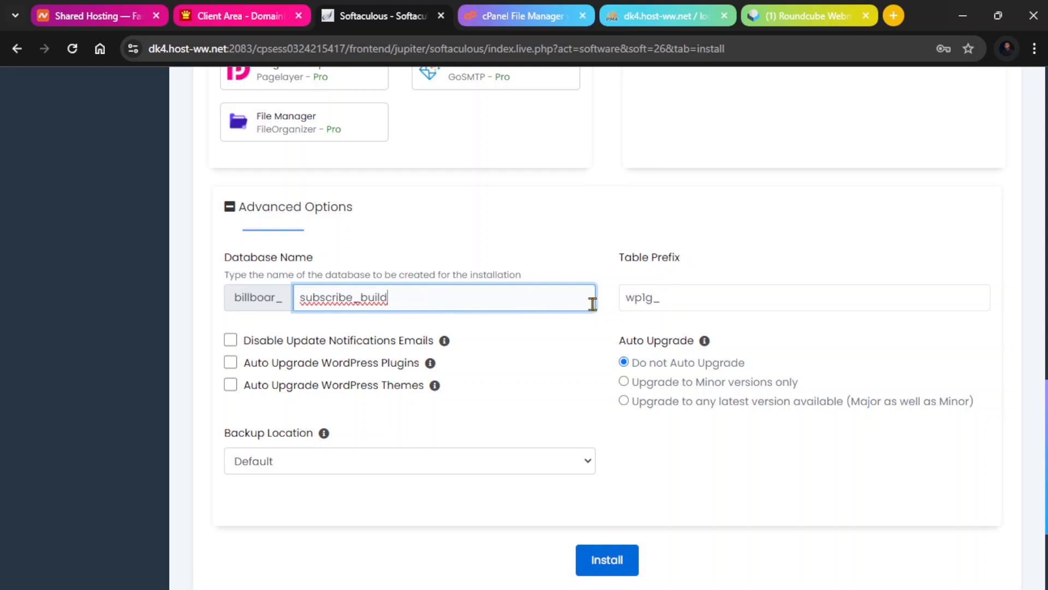
Change the table prefix to wpsb_.
{"action": "left_click", "coordinate": [647, 298]}
{"action": "left_click", "coordinate": [660, 296]}
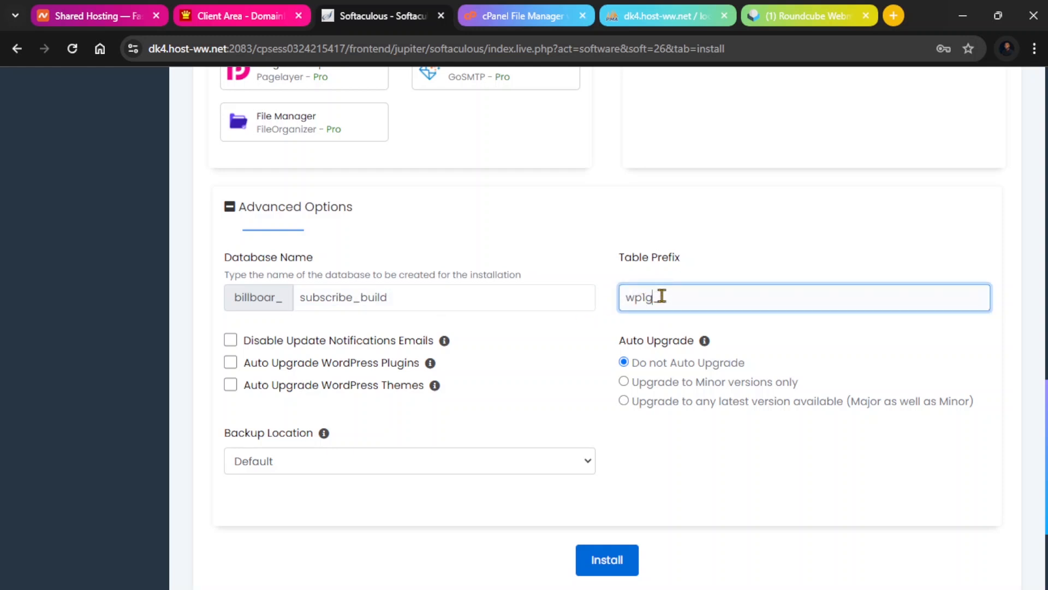
{"action": "key", "text": "BackSpace"}
{"action": "key", "text": "BackSpace"}
{"action": "scroll", "coordinate": [663, 299], "scroll_direction": "up", "scroll_amount": 1}
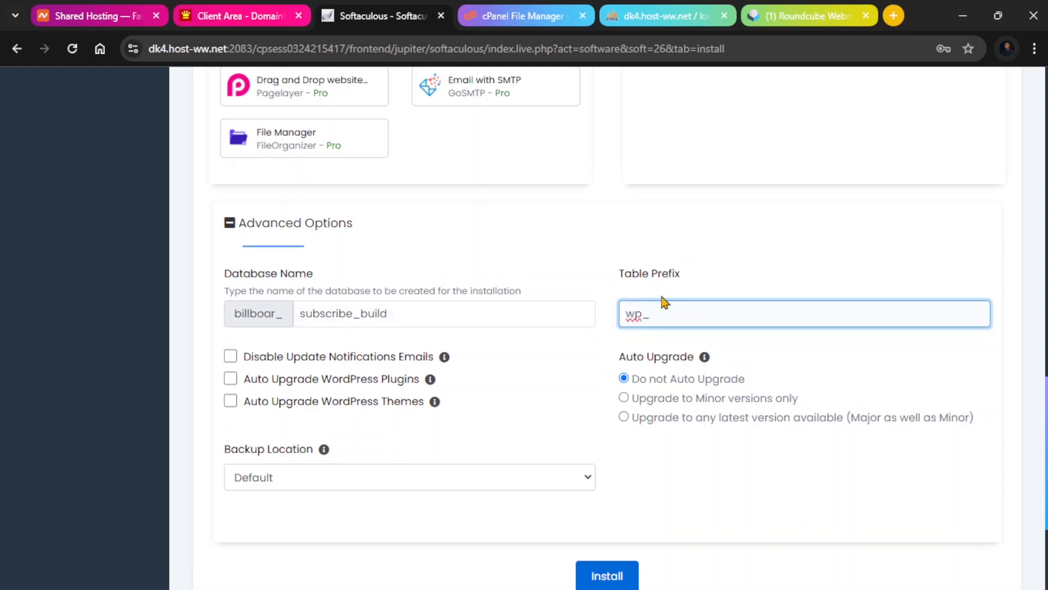
{"action": "type", "text": "sb"}
{"action": "scroll", "coordinate": [663, 300], "scroll_direction": "down", "scroll_amount": 3}
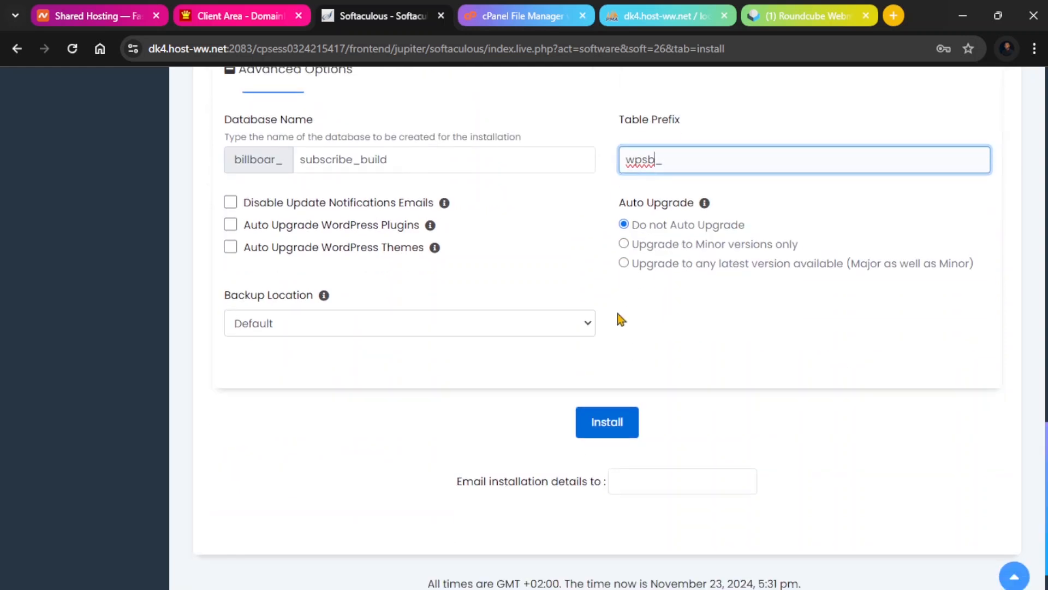
{"action": "left_click", "coordinate": [722, 322]}
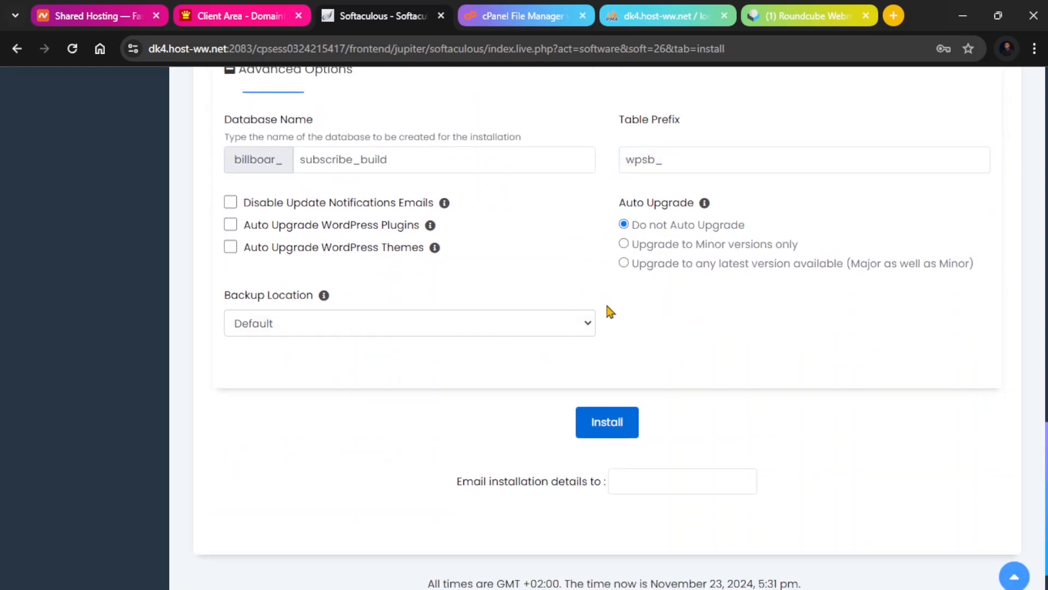
Start the WordPress installation with these settings.
{"action": "scroll", "coordinate": [612, 313], "scroll_direction": "down", "scroll_amount": 1}
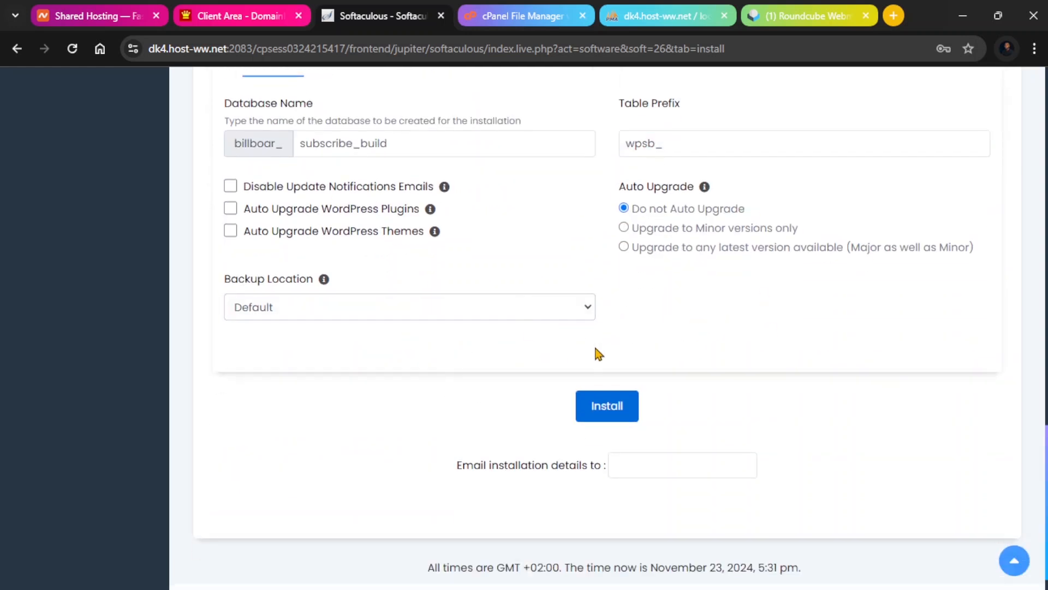
{"action": "left_click", "coordinate": [612, 411]}
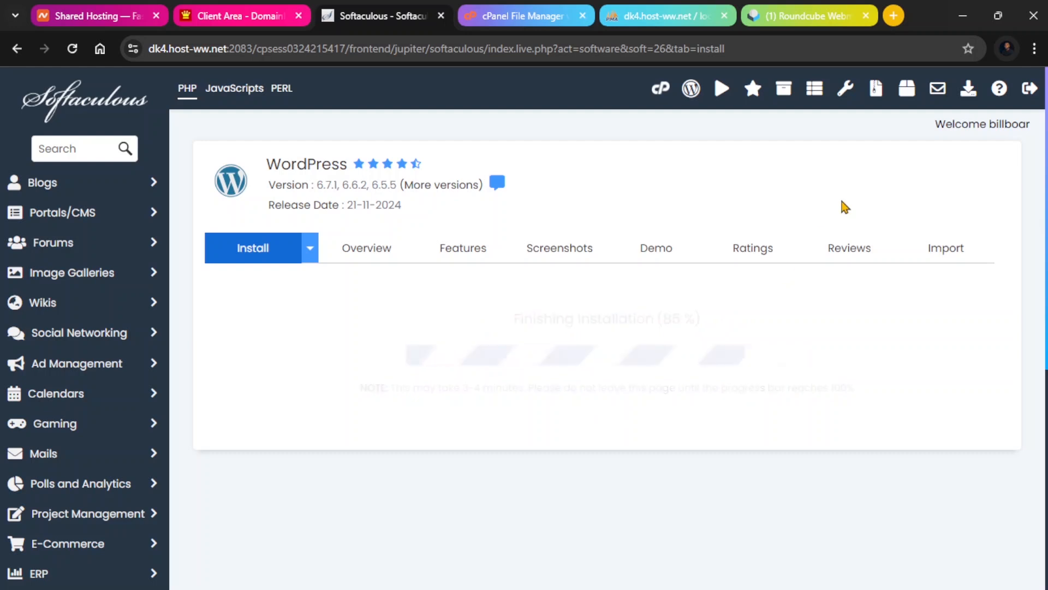
{"action": "scroll", "coordinate": [257, 163], "scroll_direction": "down", "scroll_amount": 1}
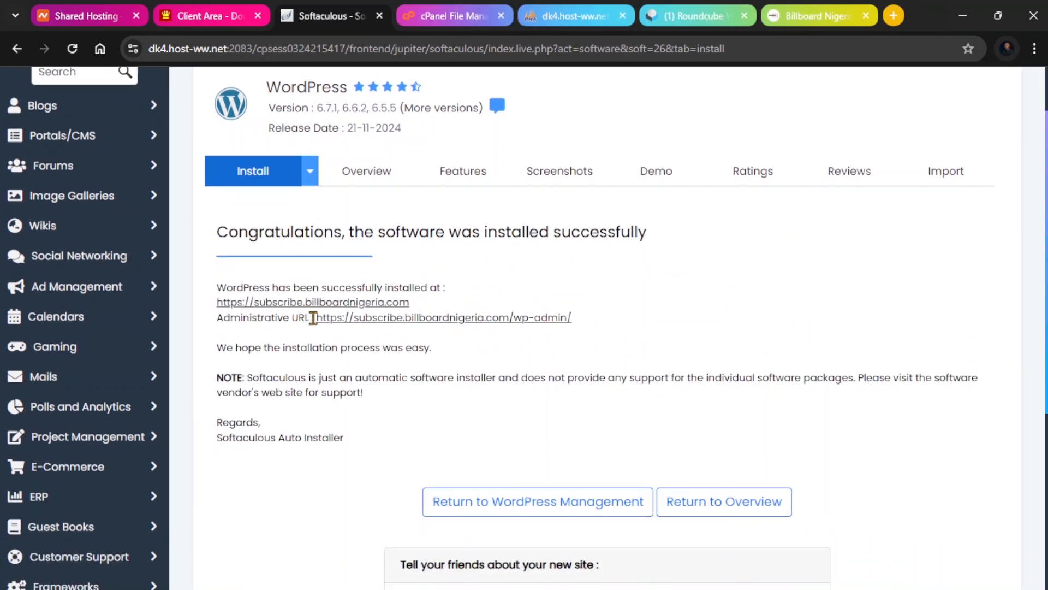
Open the new subscribe site and its administrative URL from the installation links.
{"action": "left_click", "coordinate": [344, 305]}
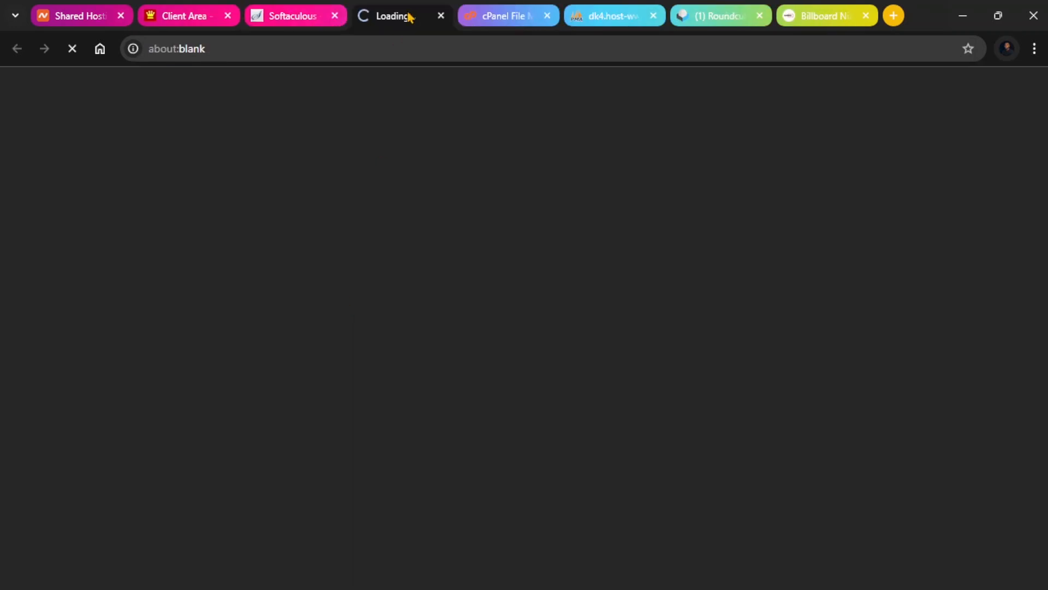
{"action": "left_click", "coordinate": [295, 15]}
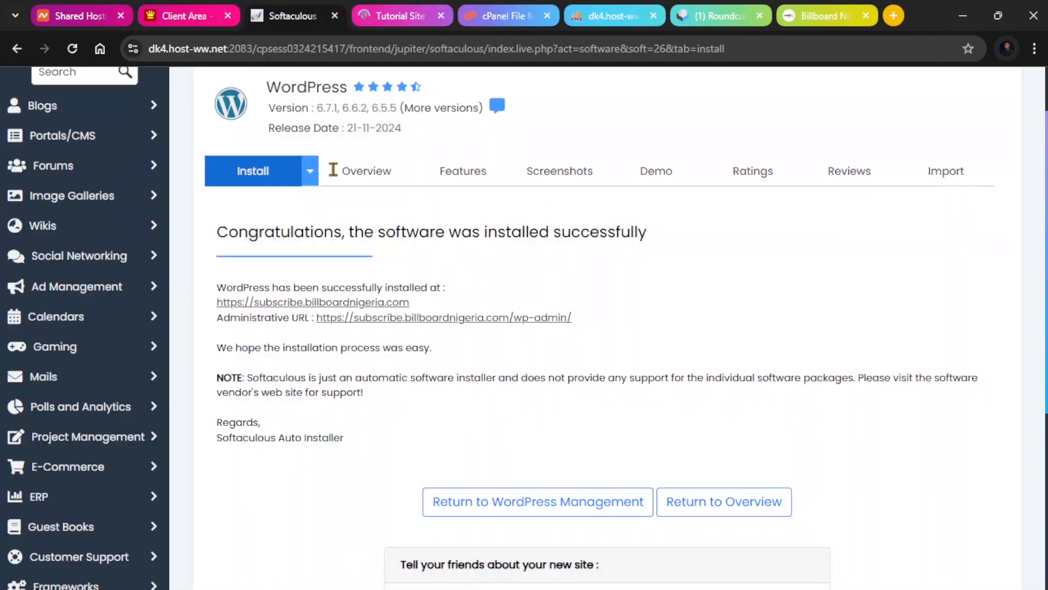
{"action": "left_click", "coordinate": [451, 317]}
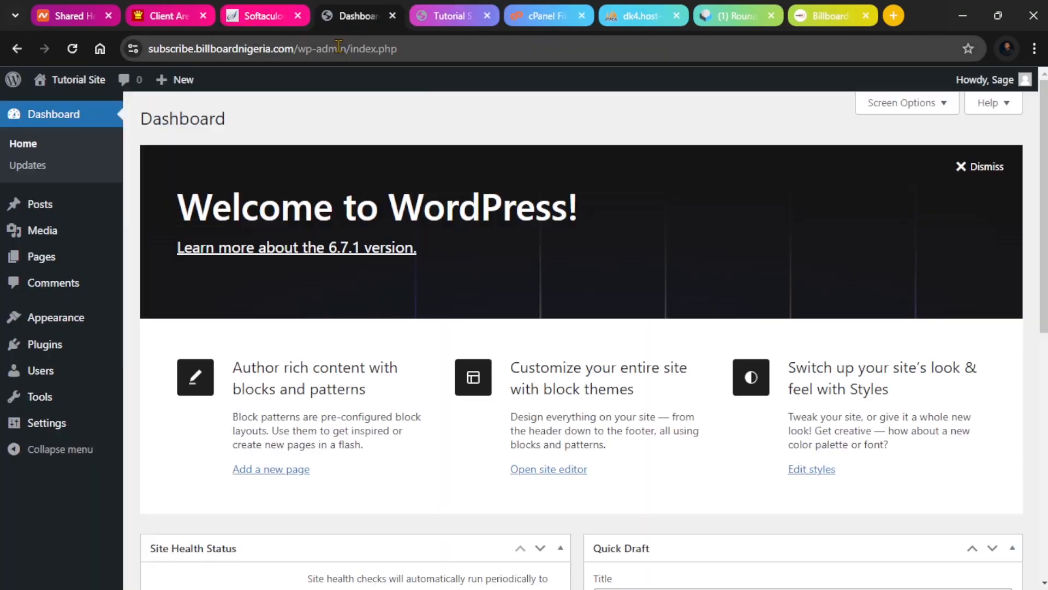
Close the other browser tabs, leaving the WordPress dashboard of the subscribe site open.
{"action": "left_click_drag", "start_coordinate": [332, 48], "coordinate": [134, 50]}
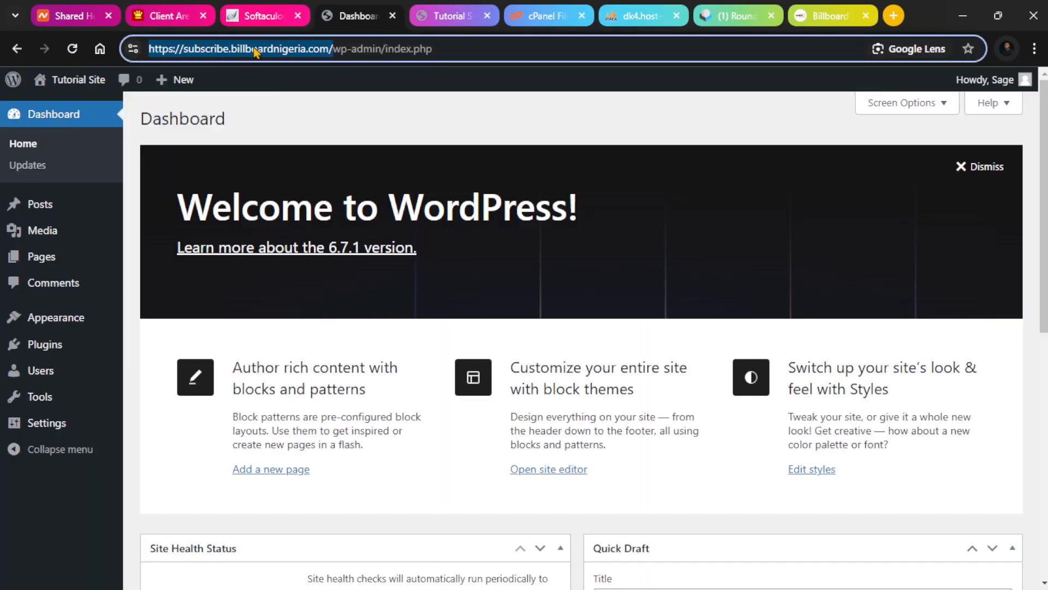
{"action": "left_click", "coordinate": [487, 16]}
{"action": "left_click", "coordinate": [487, 16]}
{"action": "left_click", "coordinate": [487, 16]}
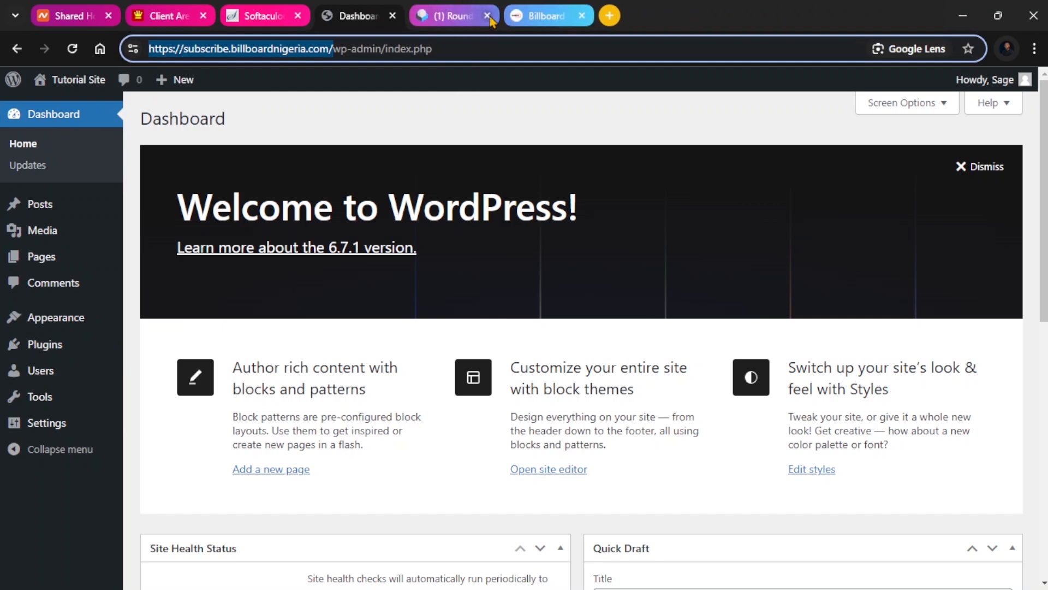
{"action": "left_click", "coordinate": [487, 16]}
{"action": "left_click", "coordinate": [488, 17]}
{"action": "left_click", "coordinate": [288, 18]}
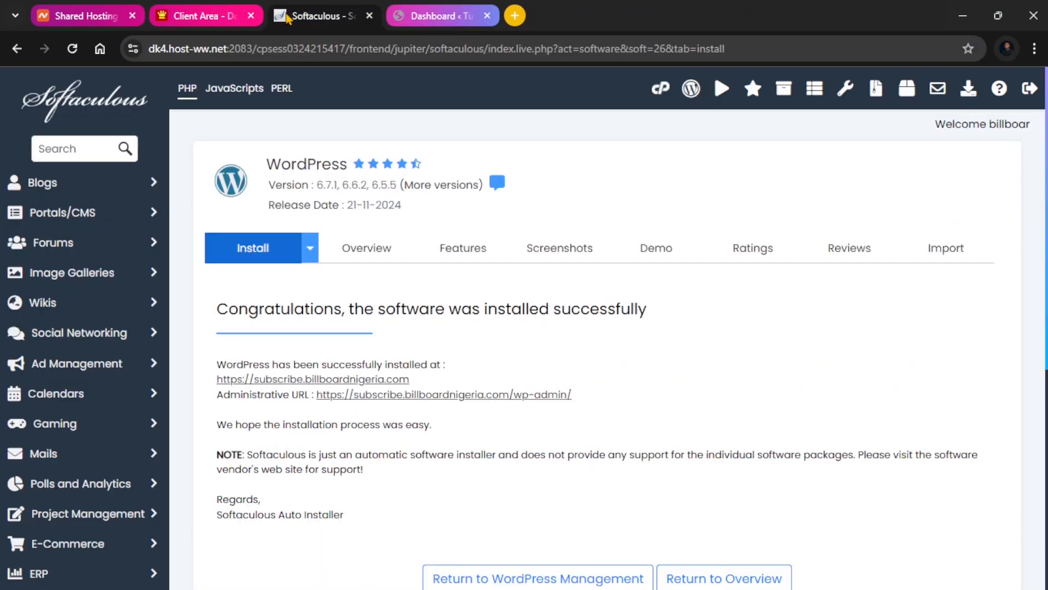
{"action": "left_click", "coordinate": [369, 16]}
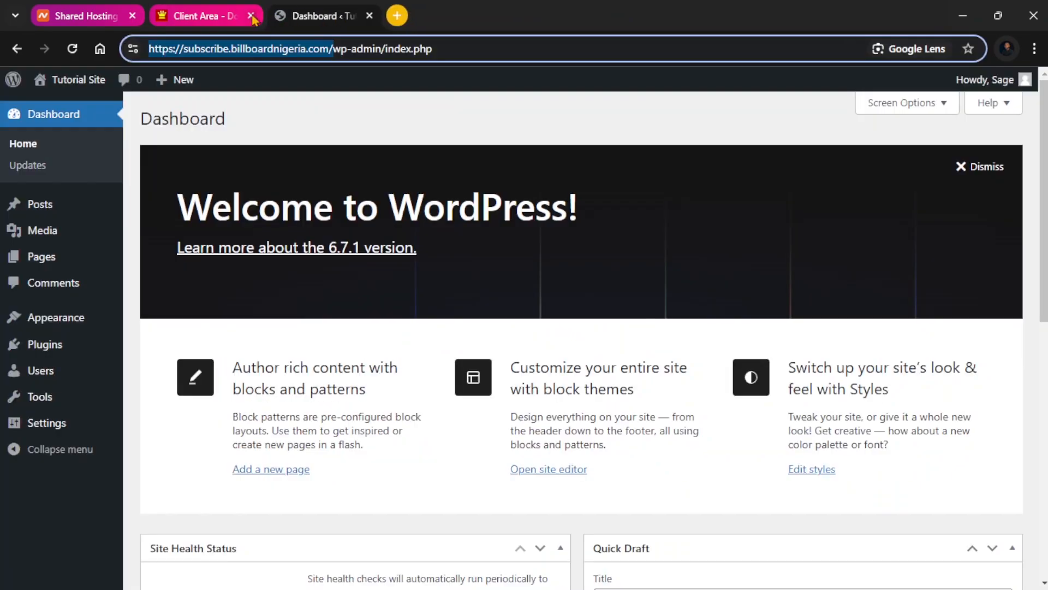
{"action": "left_click", "coordinate": [251, 15]}
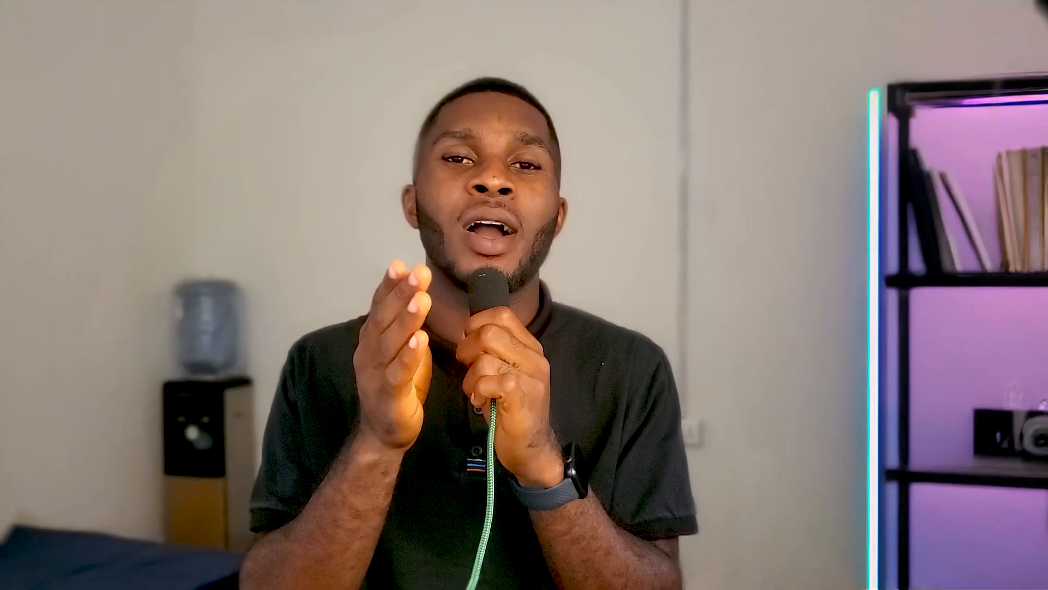